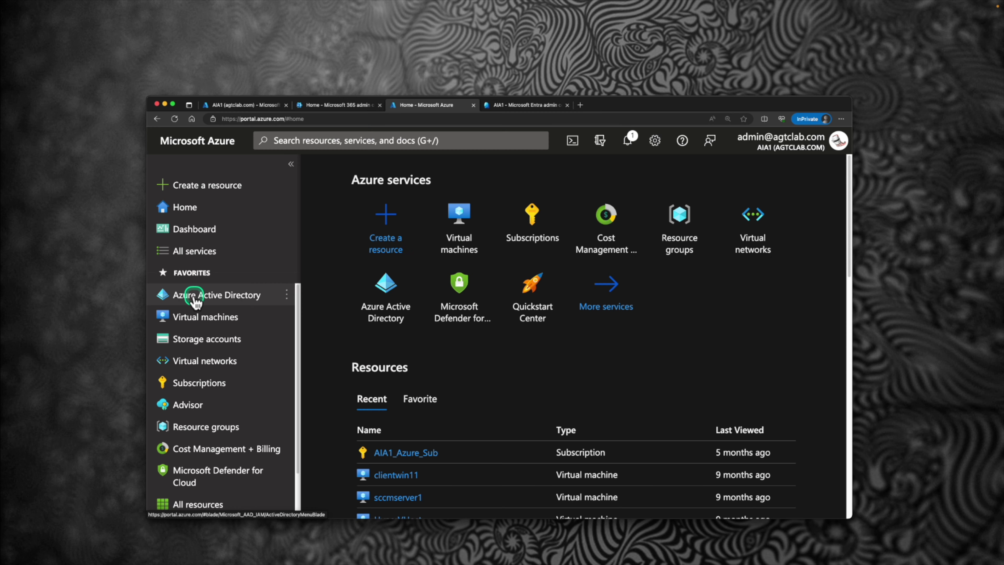
Step: Open Azure Active Directory from favorites and switch to the AIA1 overview in Entra admin center
left_click(193, 296)
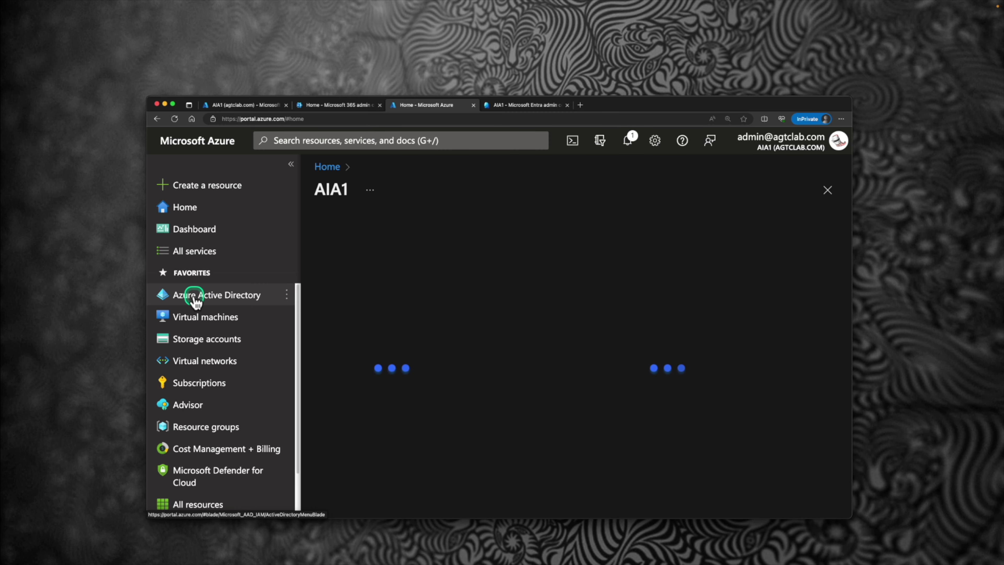
left_click(508, 104)
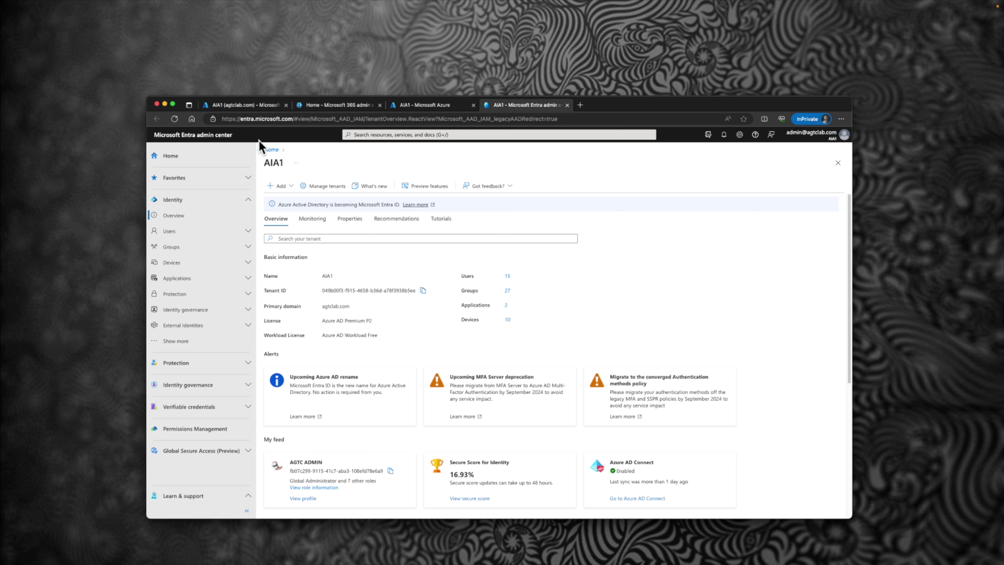
left_click(258, 111)
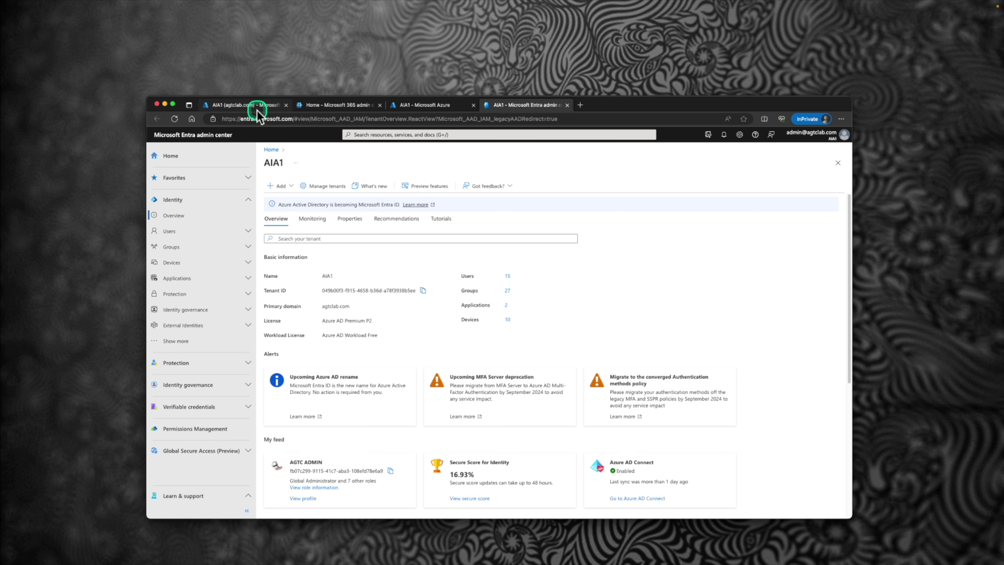
Step: Return to the Intune admin center AIA1 home page and maximize the browser window
left_click(257, 111)
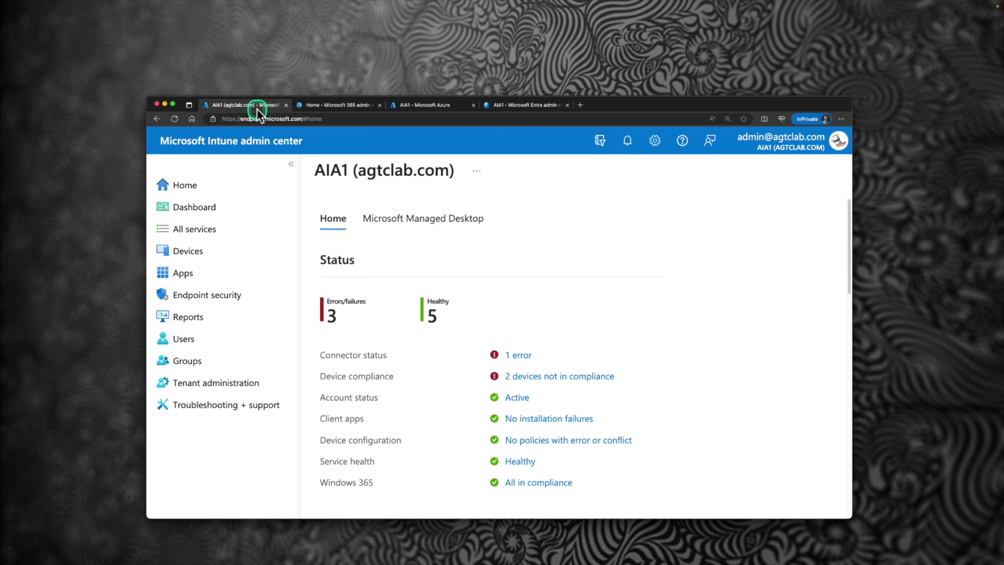
double_click(605, 101)
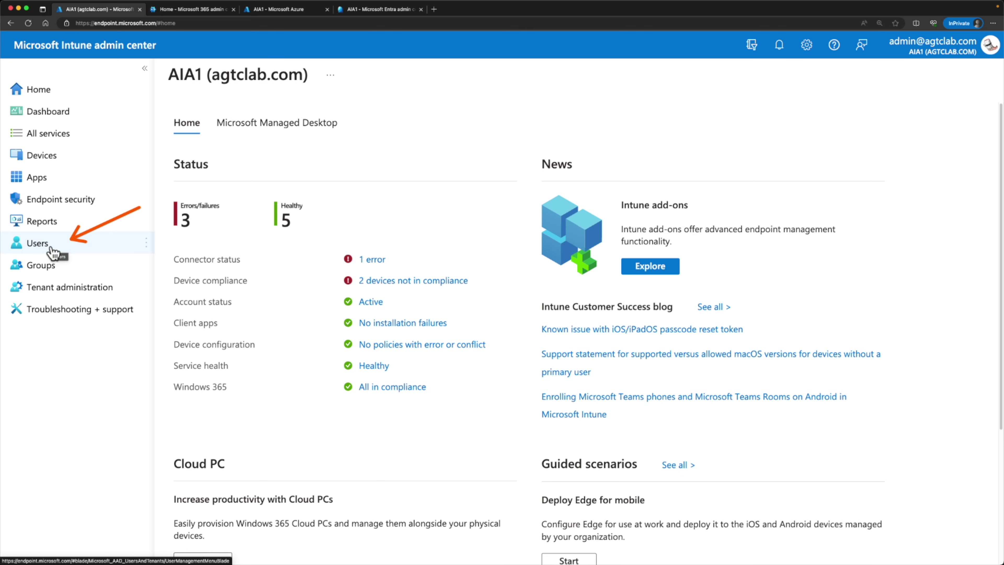
Step: Open user Nigiri from All users and show the four licenses, including Windows 365 Enterprise
left_click(50, 249)
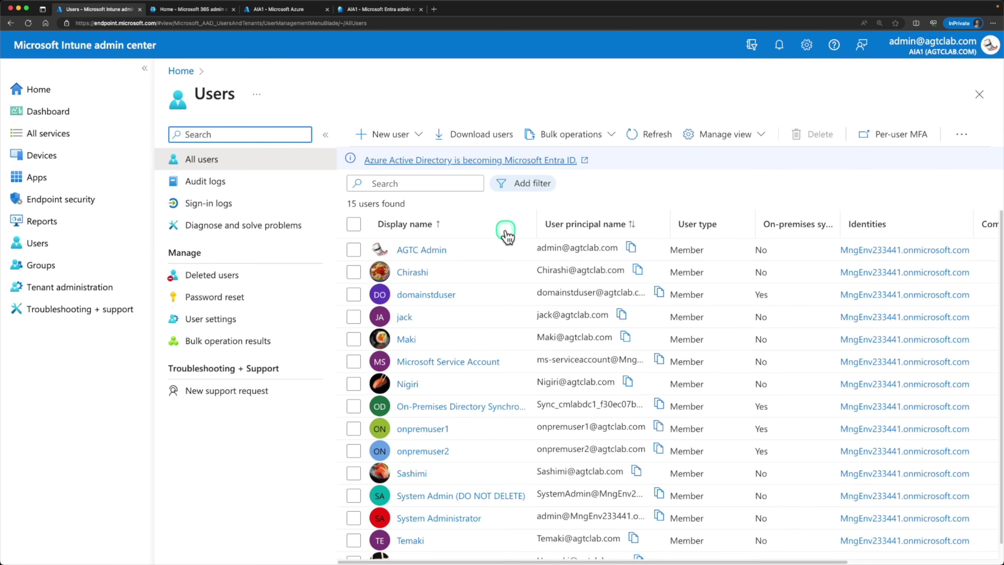
scroll(508, 234, "down", 1)
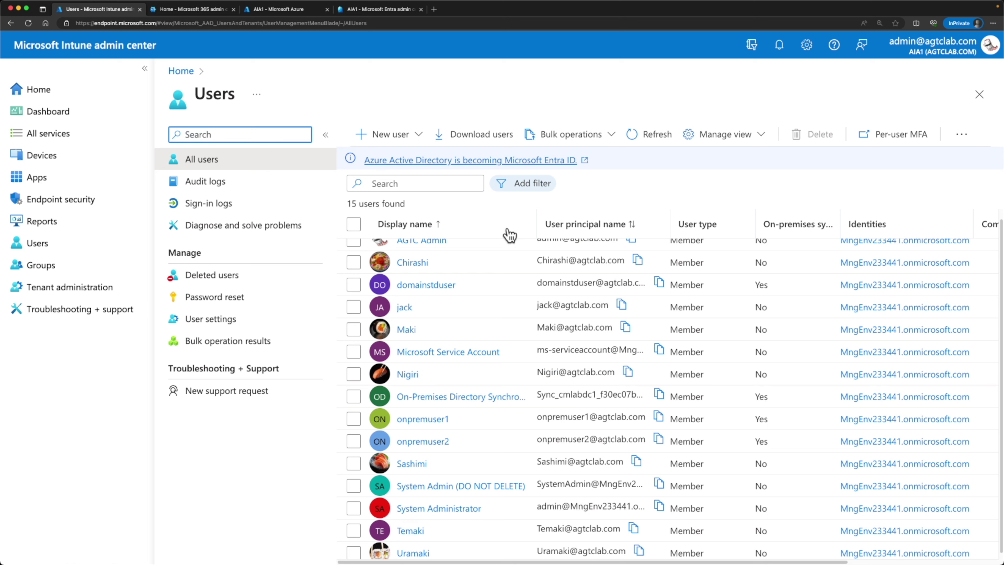
left_click(411, 379)
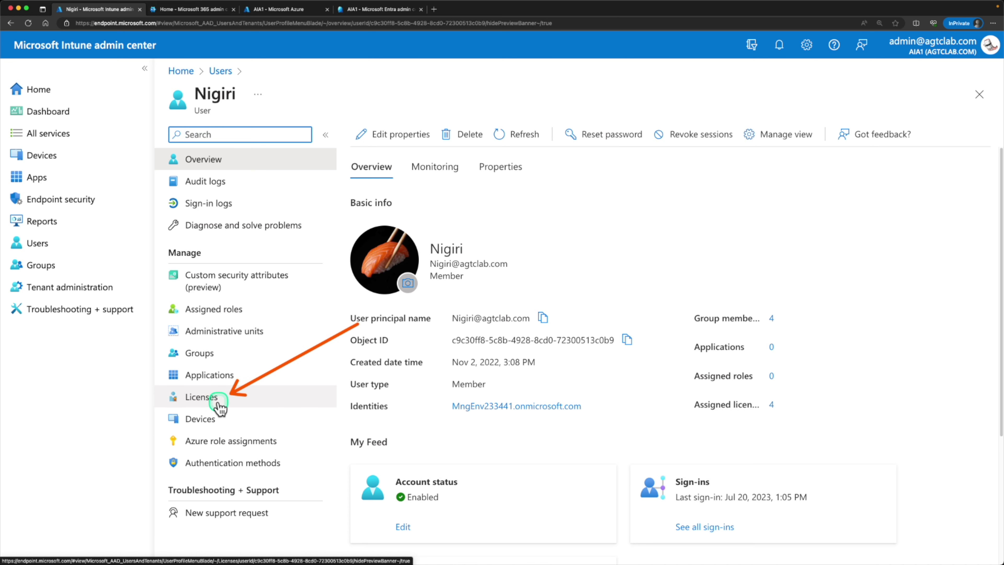
left_click(220, 408)
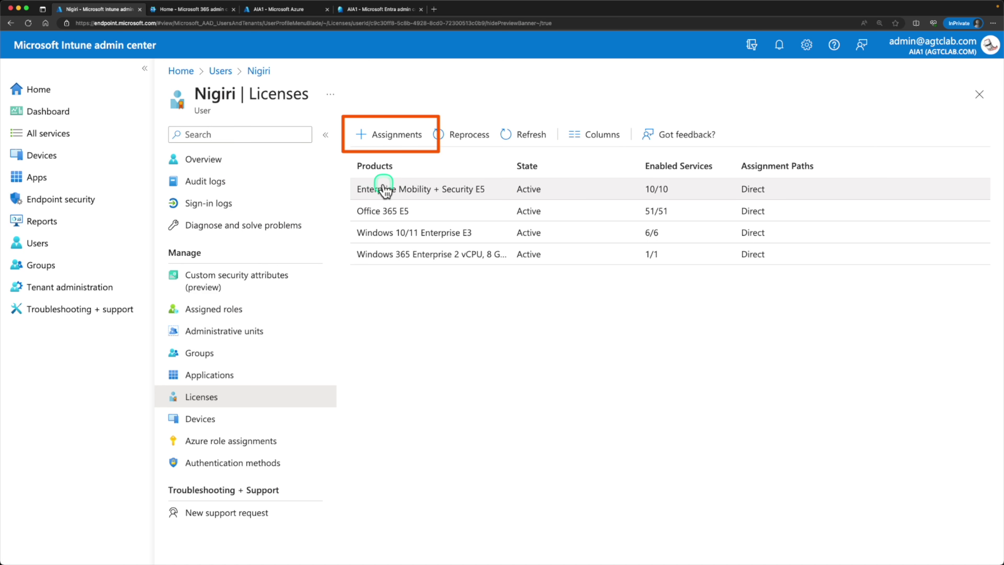
Step: Edit Nigiri's license assignments and untick the Windows 365 Enterprise service option
left_click(392, 136)
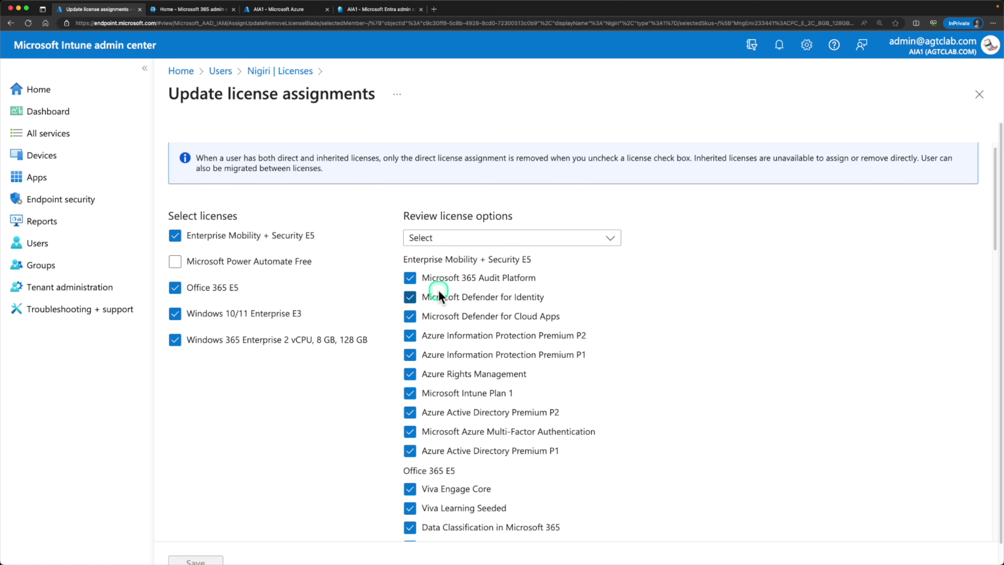
scroll(442, 316, "down", 20)
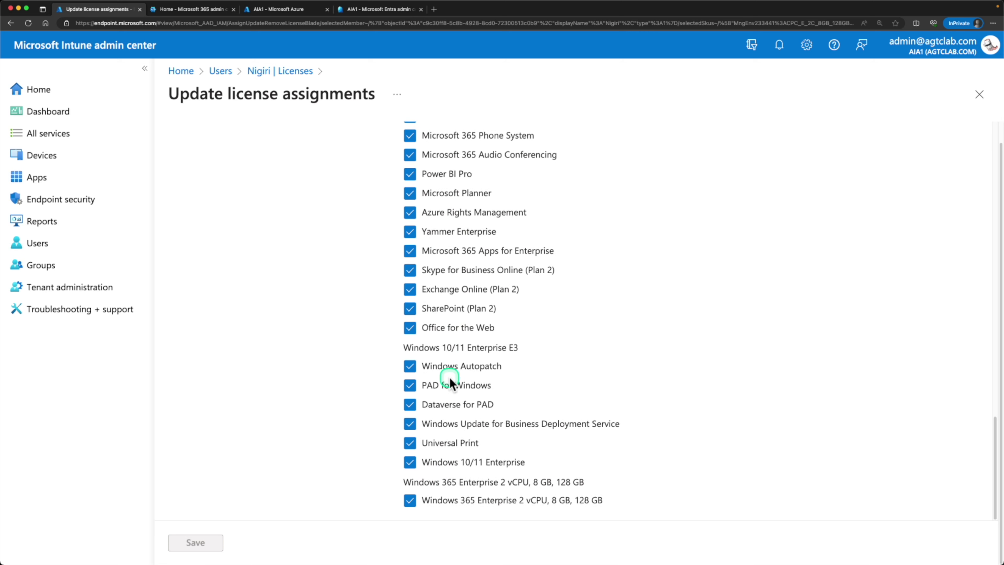
left_click_drag(411, 483, 596, 480)
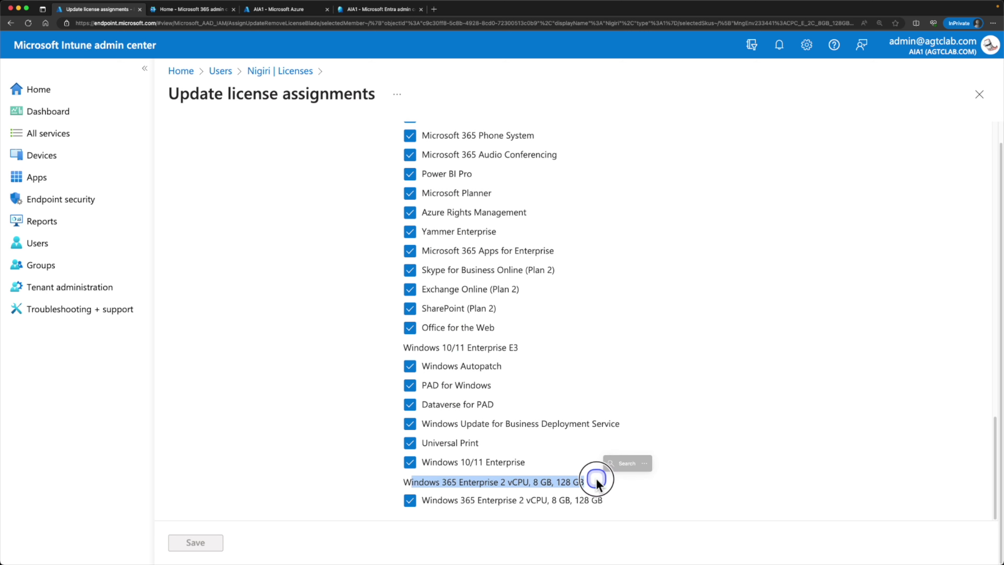
left_click(410, 501)
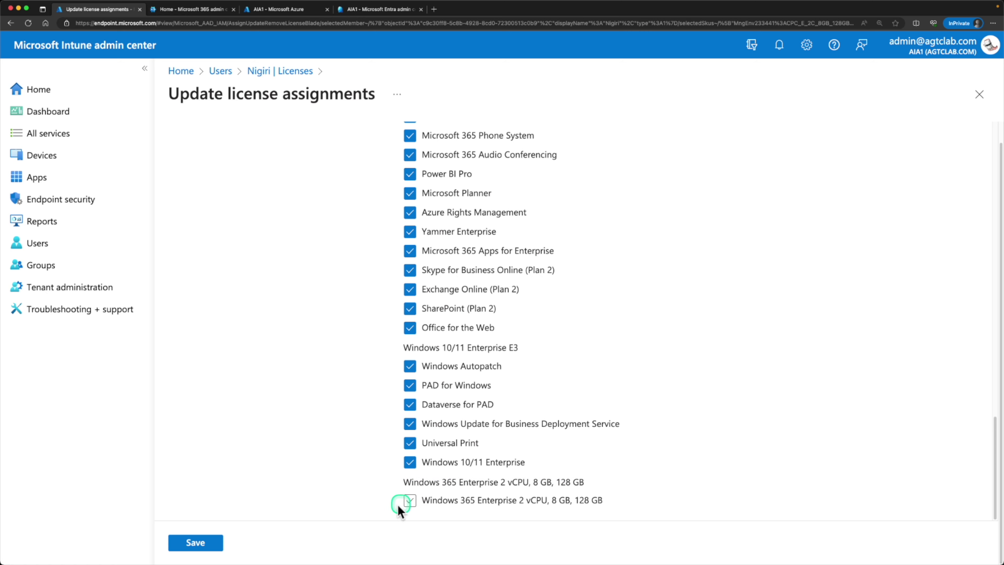
scroll(290, 417, "up", 10)
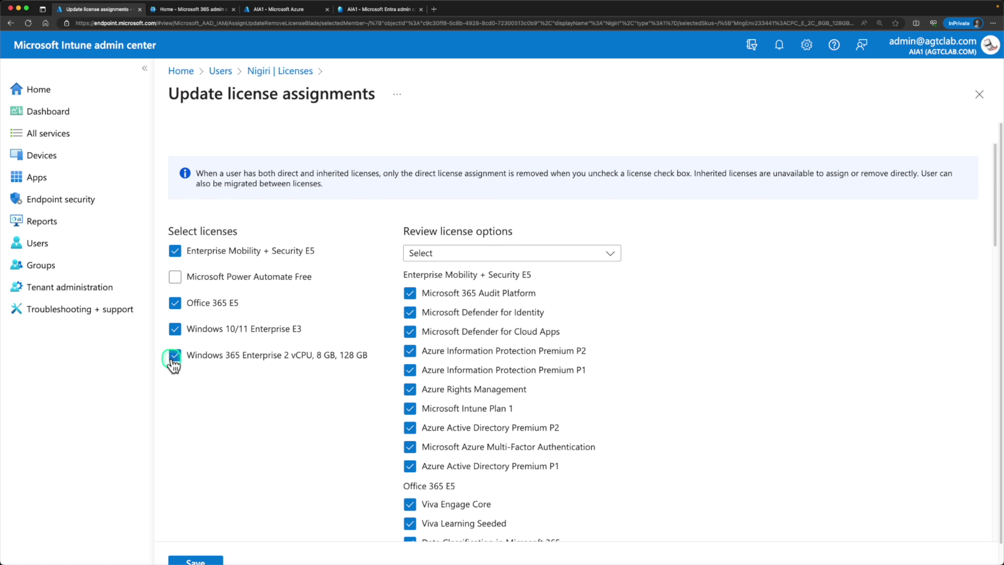
Step: Re-tick the Windows 365 Enterprise license and service, then return to All users without saving
left_click(175, 358)
left_click_drag(210, 357, 281, 362)
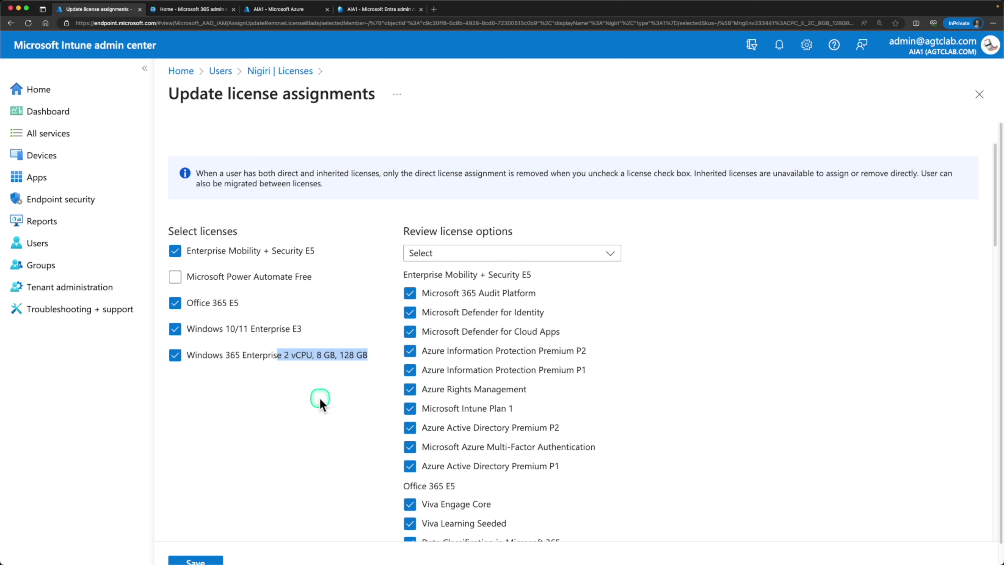
scroll(391, 429, "down", 10)
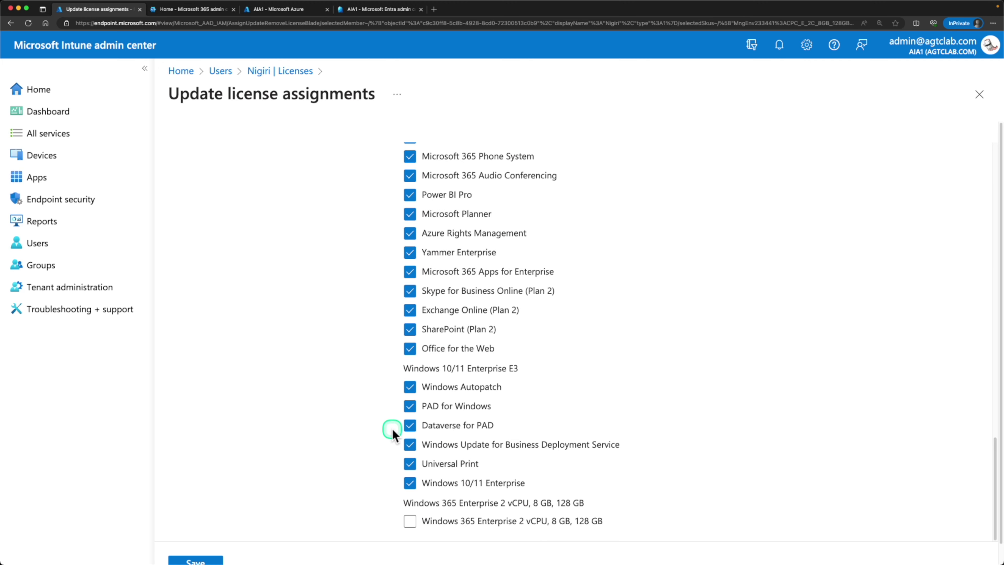
left_click(410, 500)
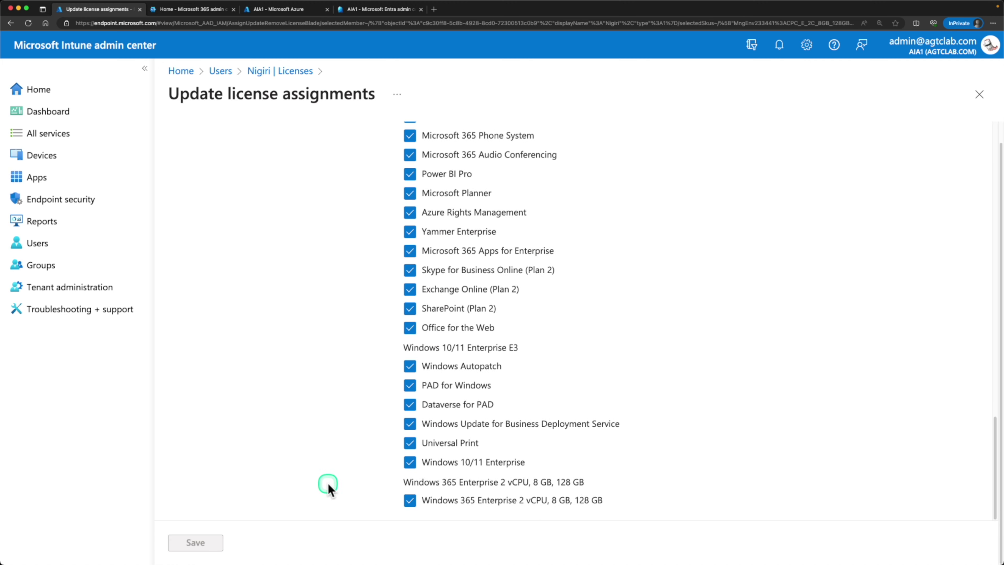
scroll(313, 463, "up", 10)
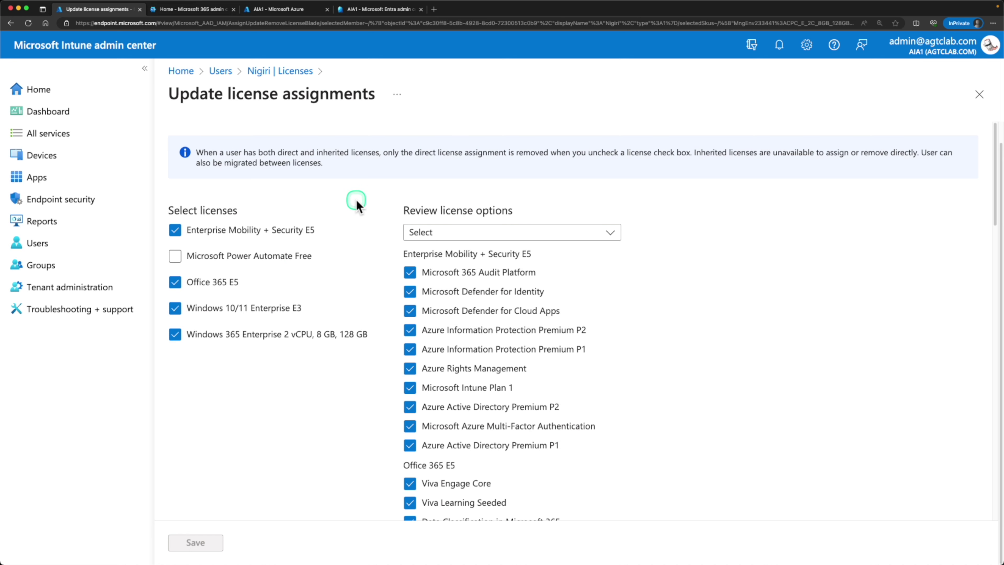
left_click(220, 72)
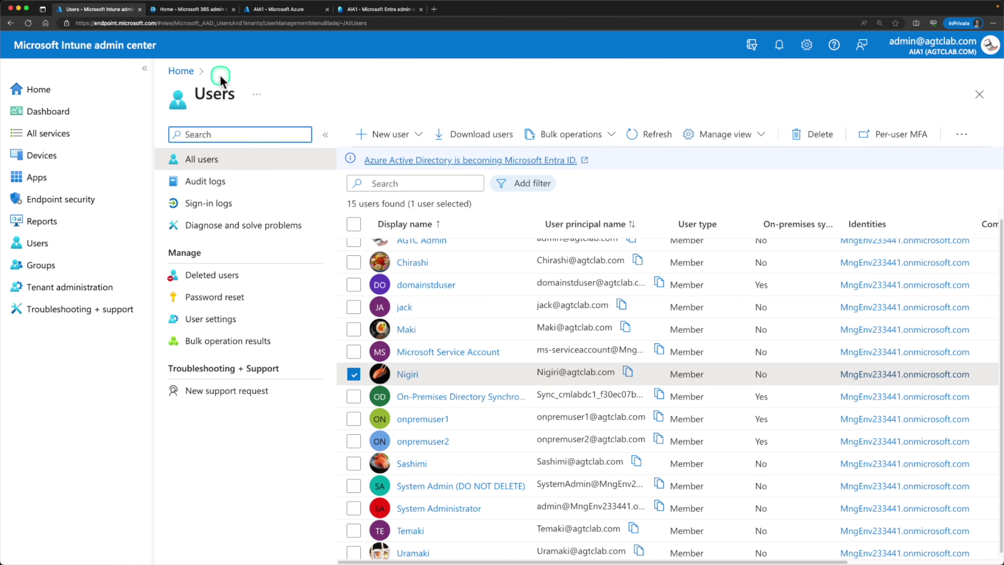
Step: Create Security group 'Windows 365 User group', same text as description, with Assigned membership
left_click(40, 265)
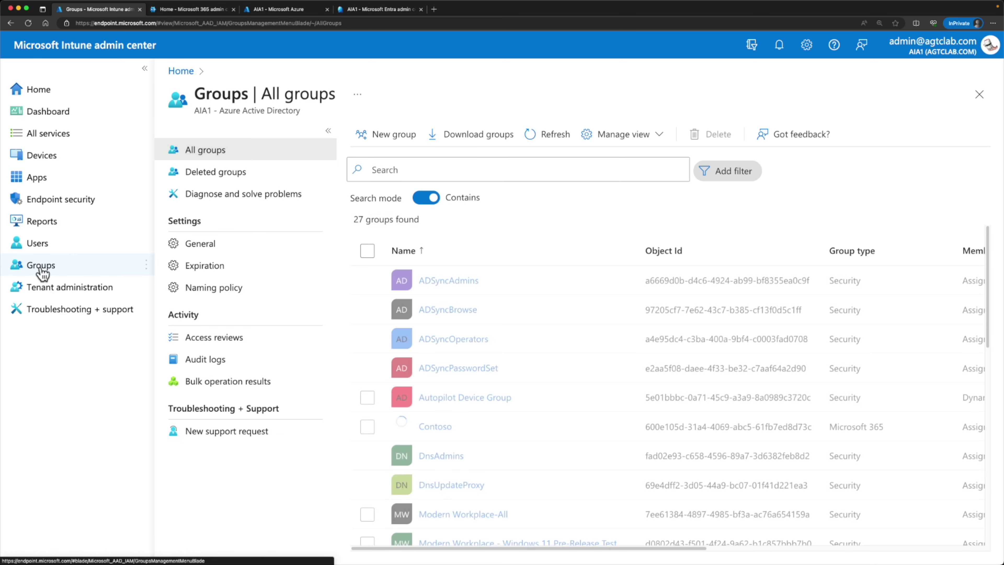
left_click(386, 146)
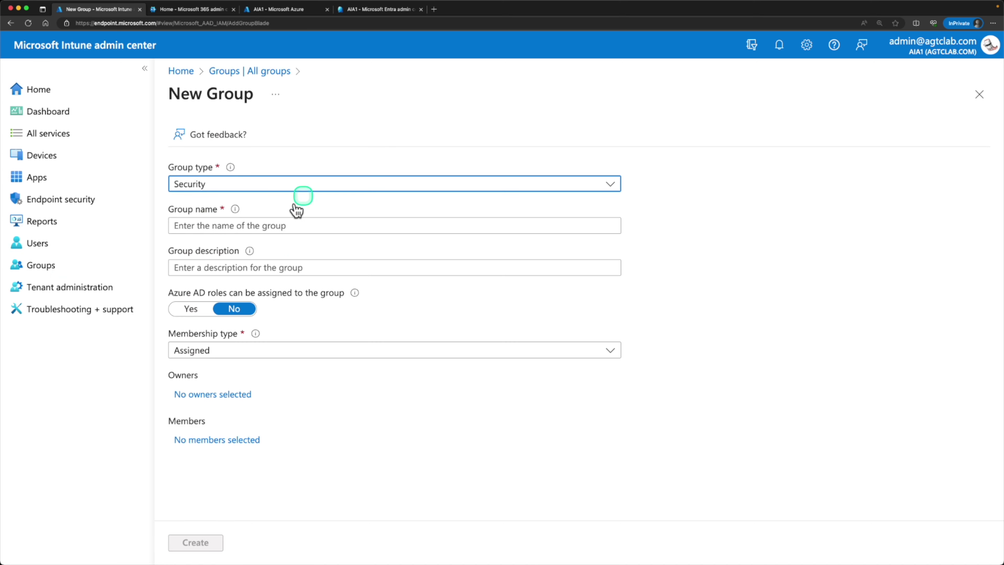
left_click(272, 229)
type("Windows 365 User group")
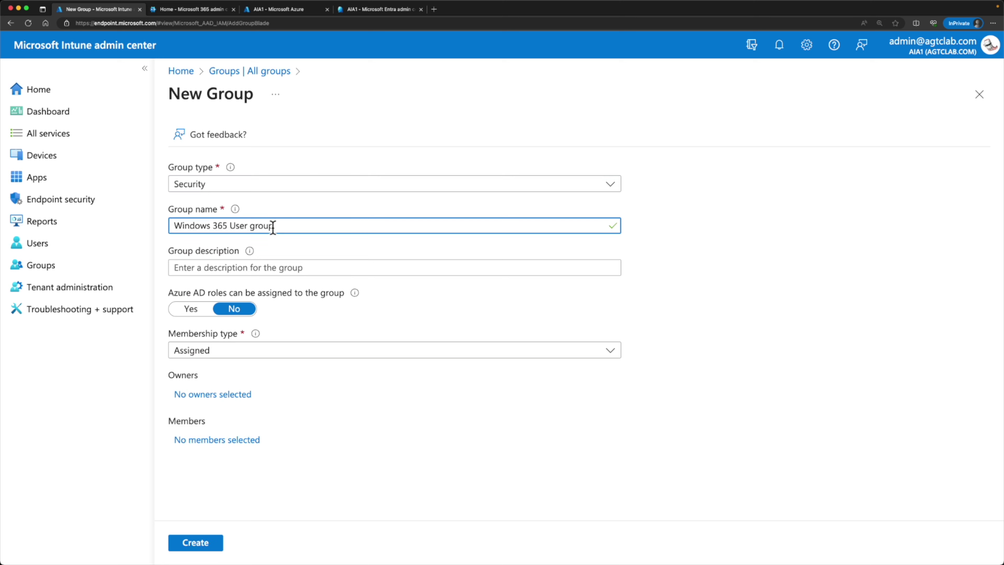
left_click_drag(223, 225, 282, 222)
left_click(281, 268)
type("Windows 365 User group")
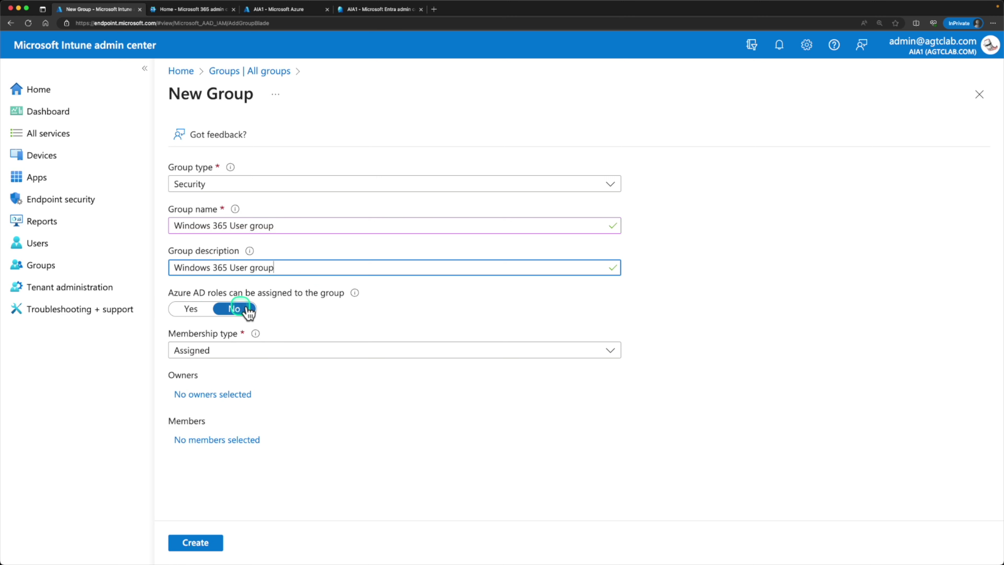
left_click(288, 352)
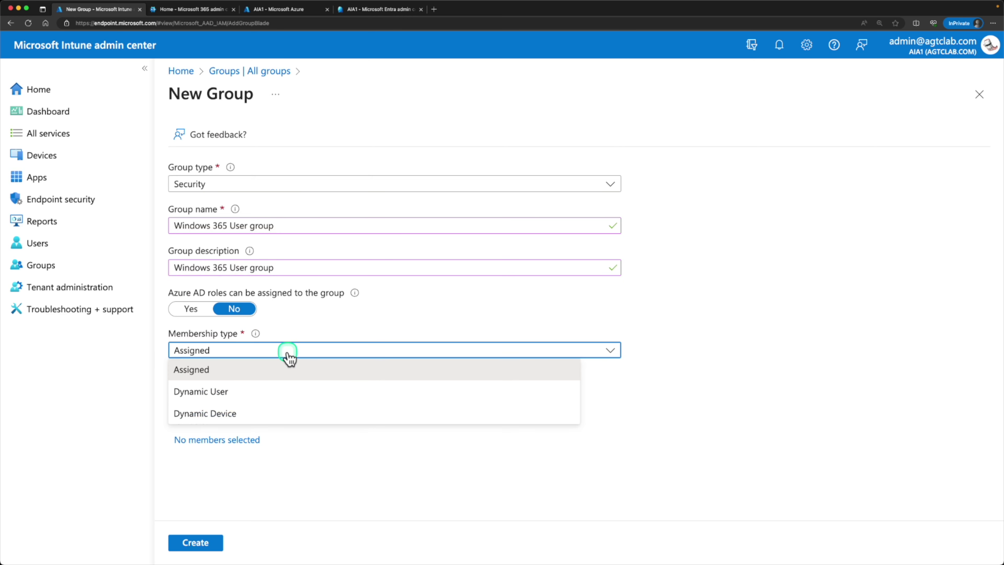
left_click(273, 372)
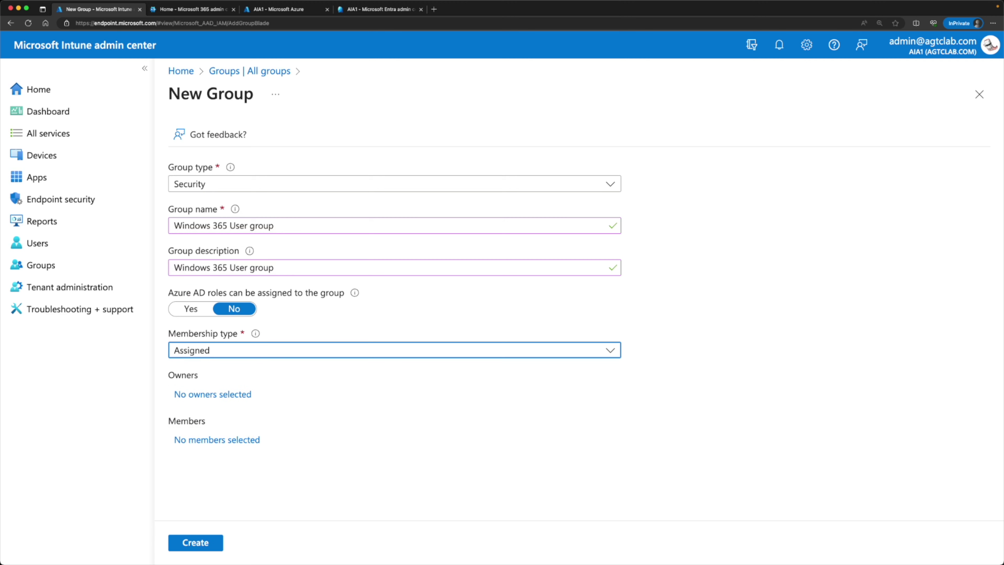
left_click(199, 546)
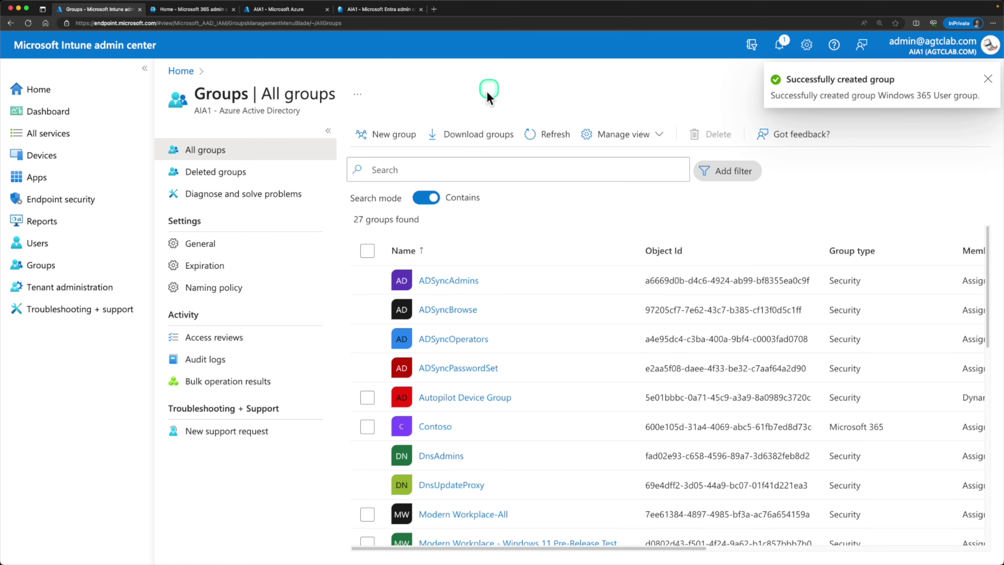
Step: Search the groups for 'windows' and open the Windows 365 User group
left_click(527, 134)
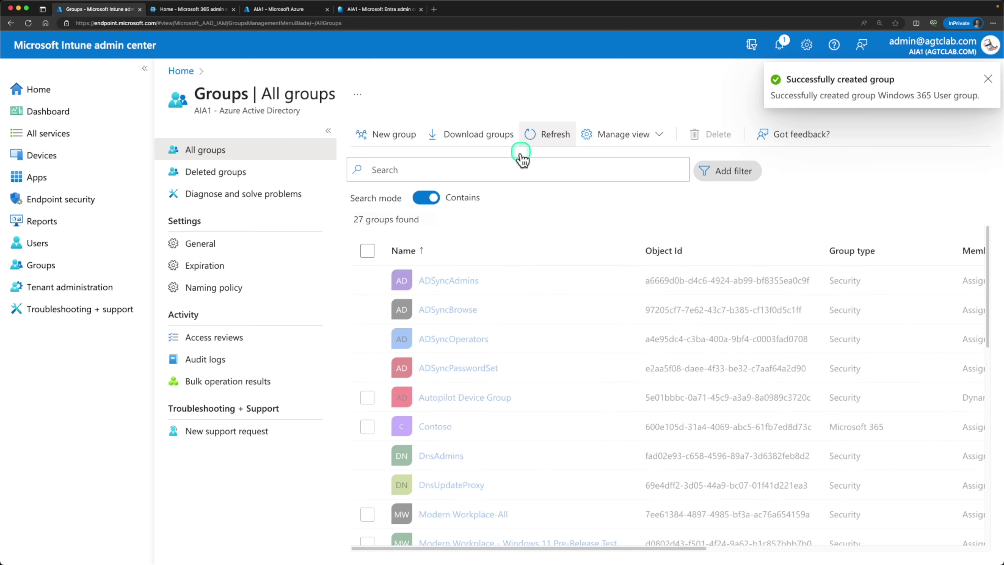
left_click(512, 168)
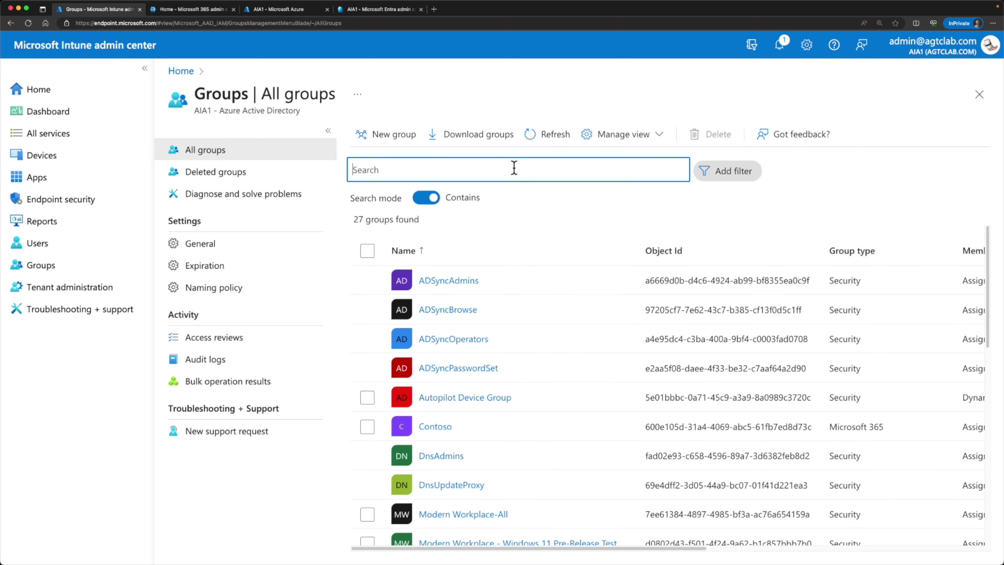
type("windows")
left_click(489, 335)
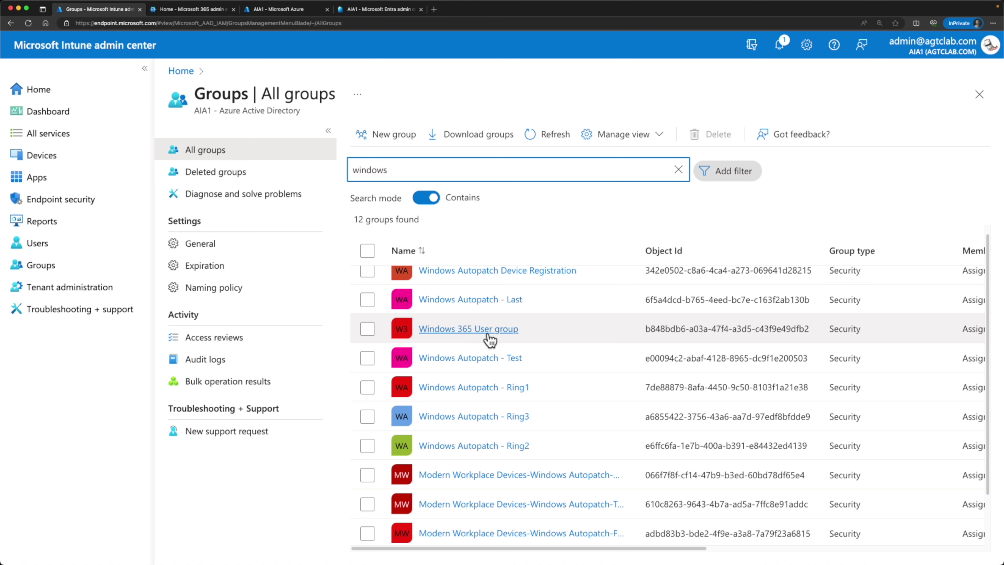
left_click(489, 334)
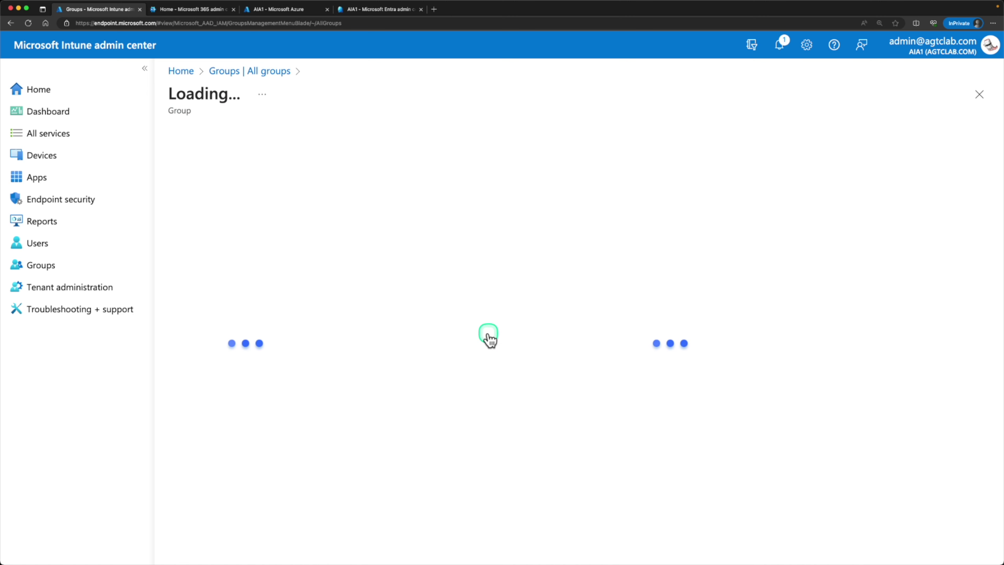
Step: Assign and save the Windows 365 Enterprise 2 vCPU, 8 GB, 128 GB license for the group
left_click(213, 248)
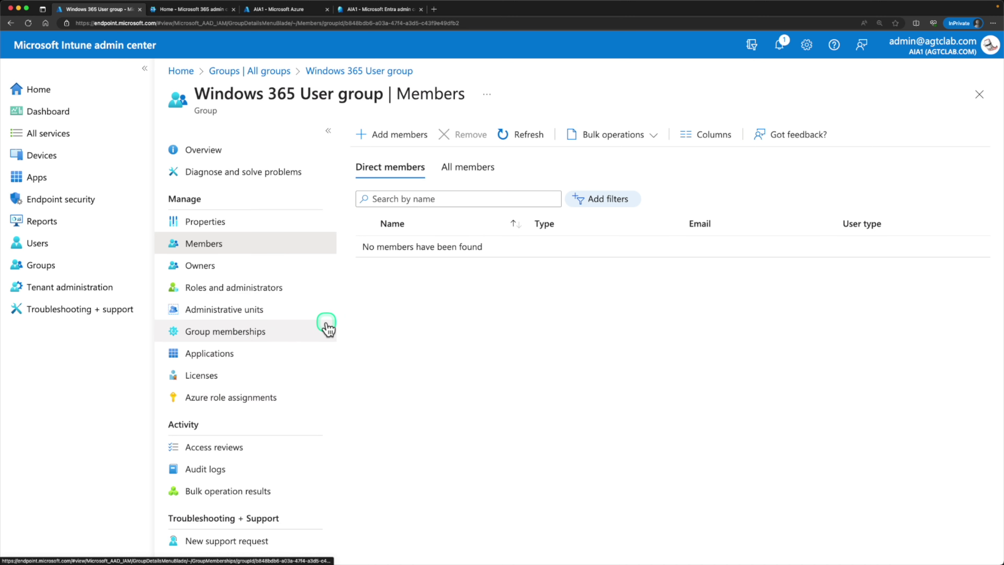
left_click(213, 379)
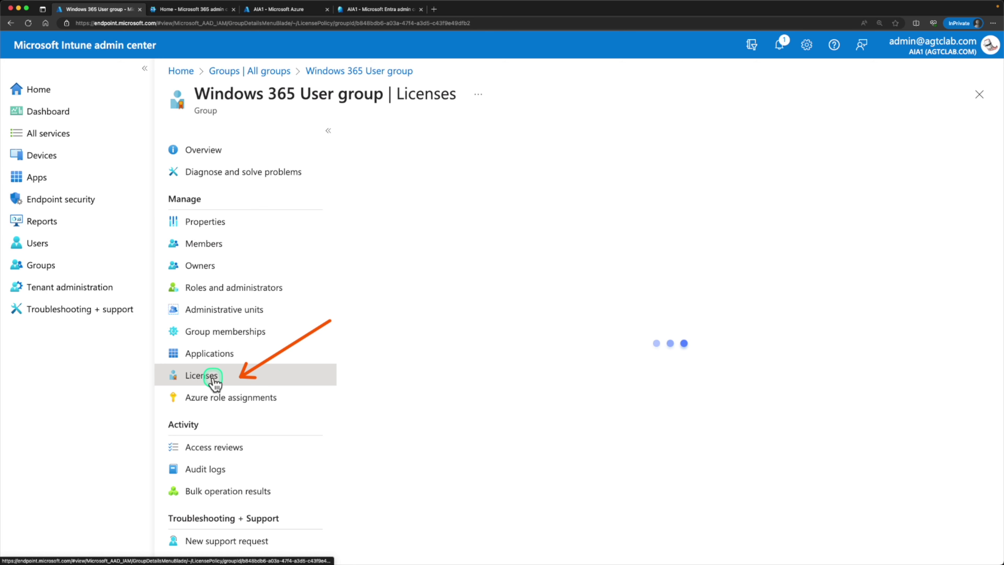
left_click(406, 135)
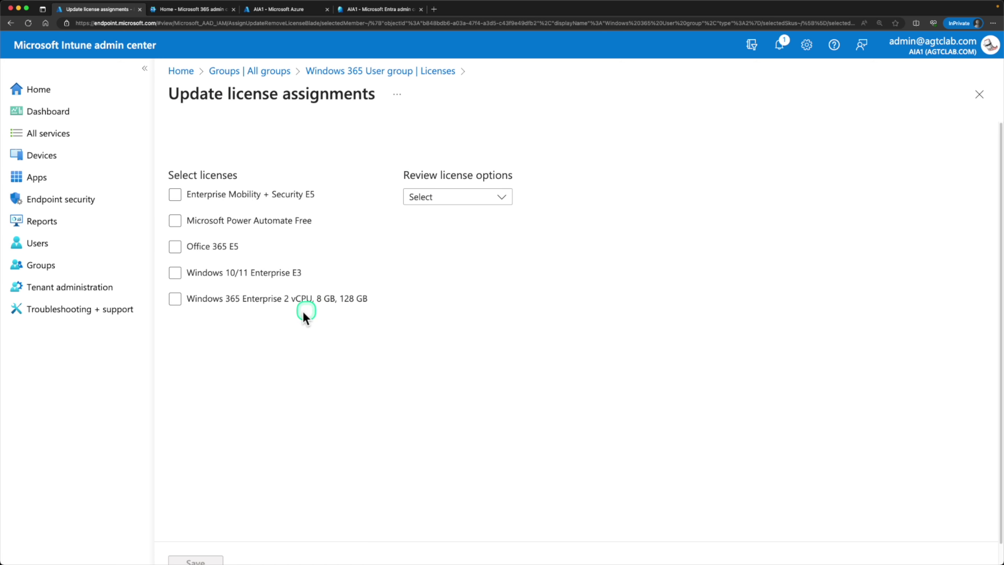
left_click(215, 304)
left_click(216, 560)
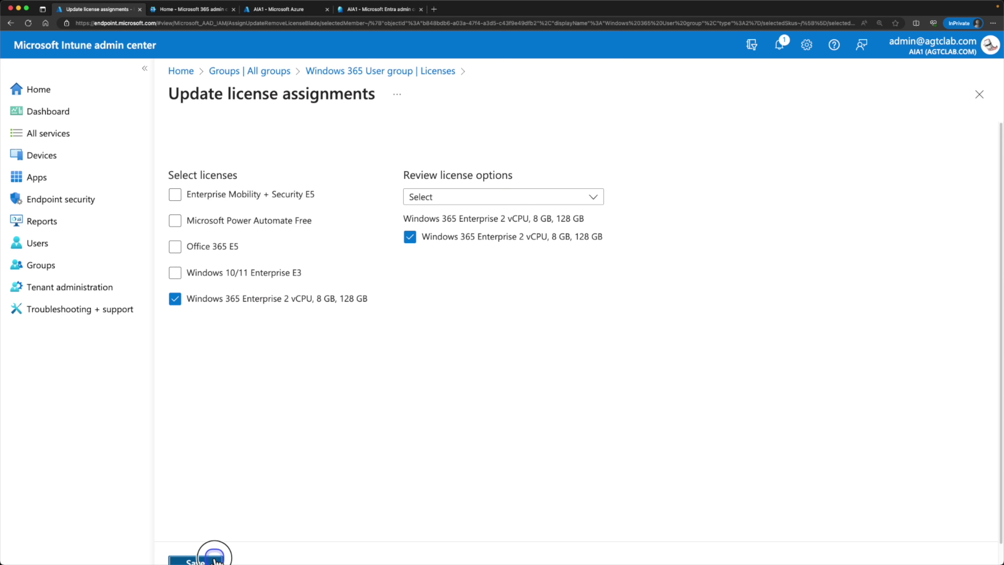
left_click(242, 74)
left_click(461, 332)
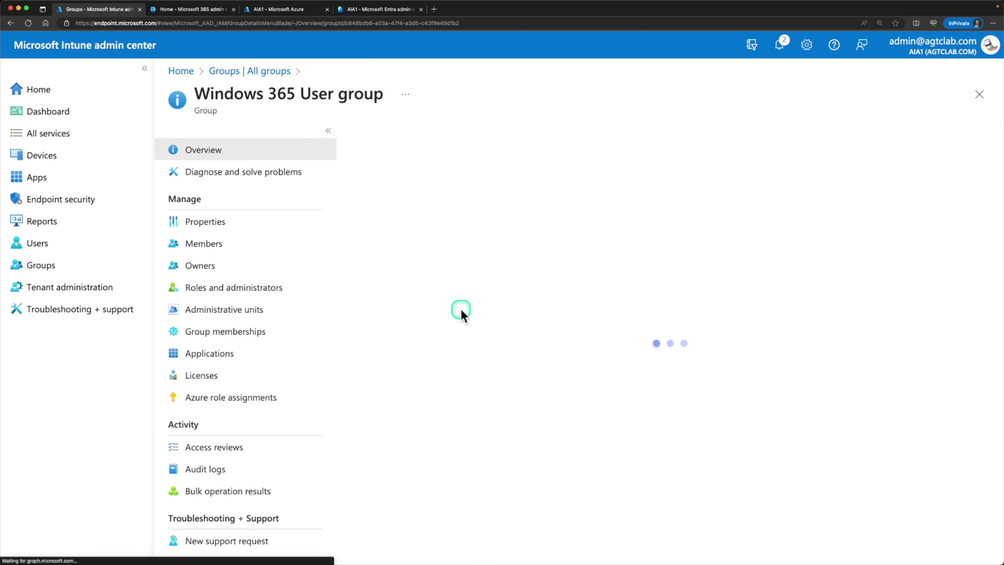
Step: Add the required user account to the group's members and refresh the member list
left_click(234, 245)
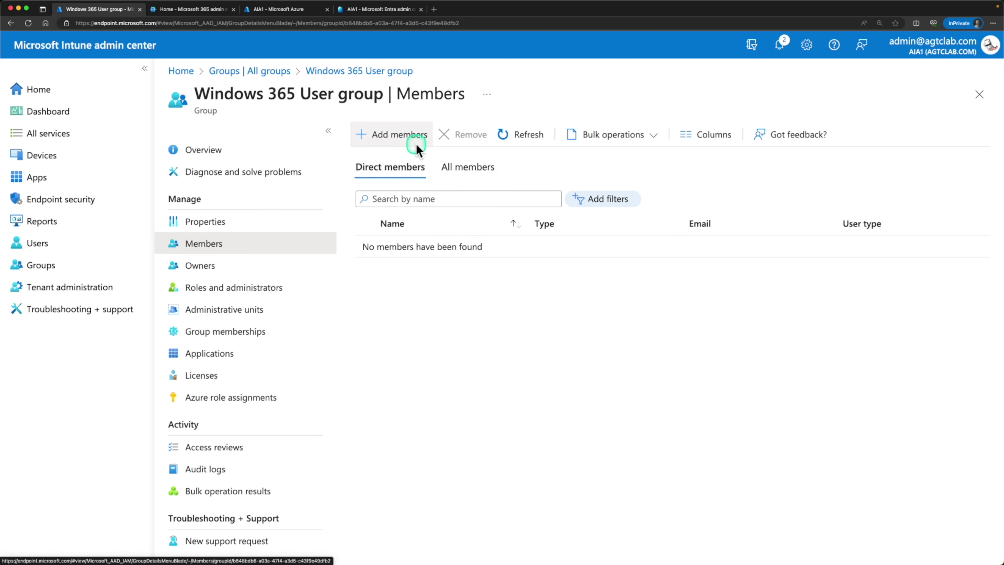
left_click(408, 149)
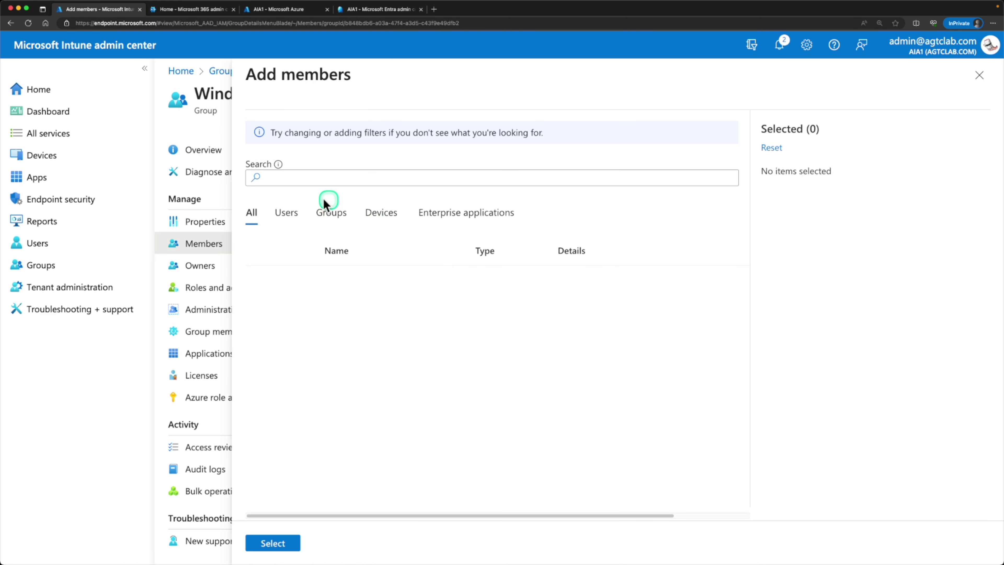
left_click(287, 212)
left_click(263, 347)
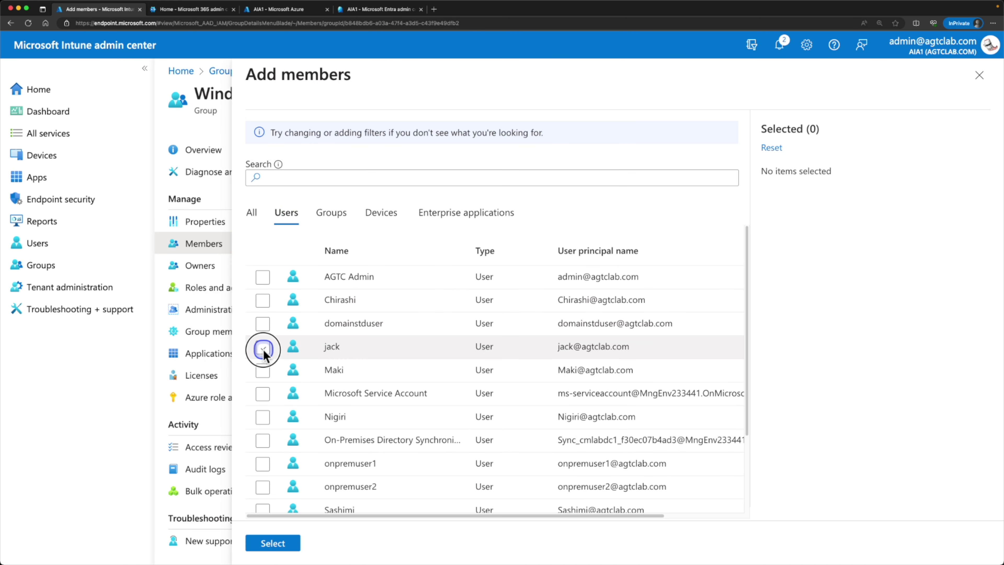
left_click(273, 544)
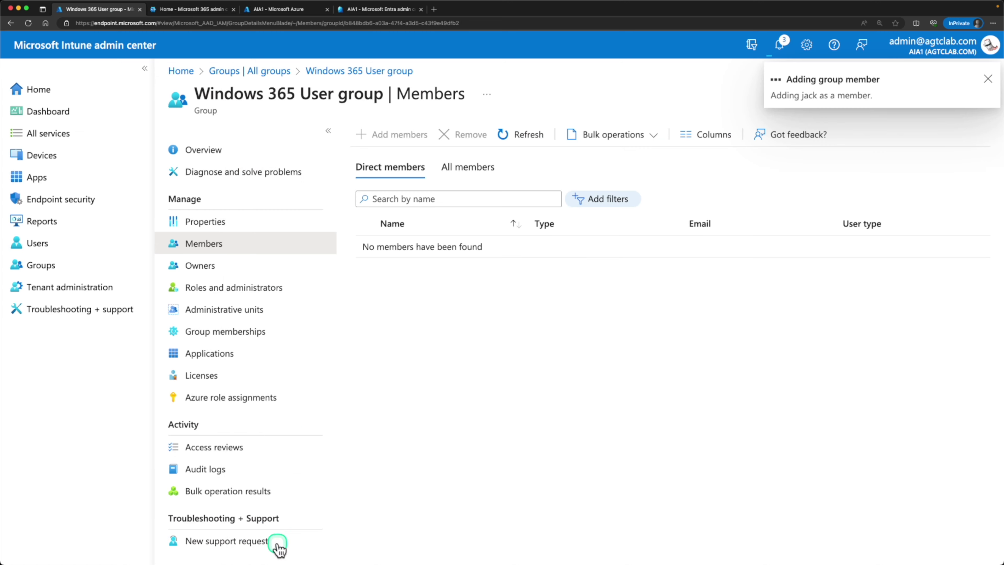
left_click(520, 139)
left_click(365, 247)
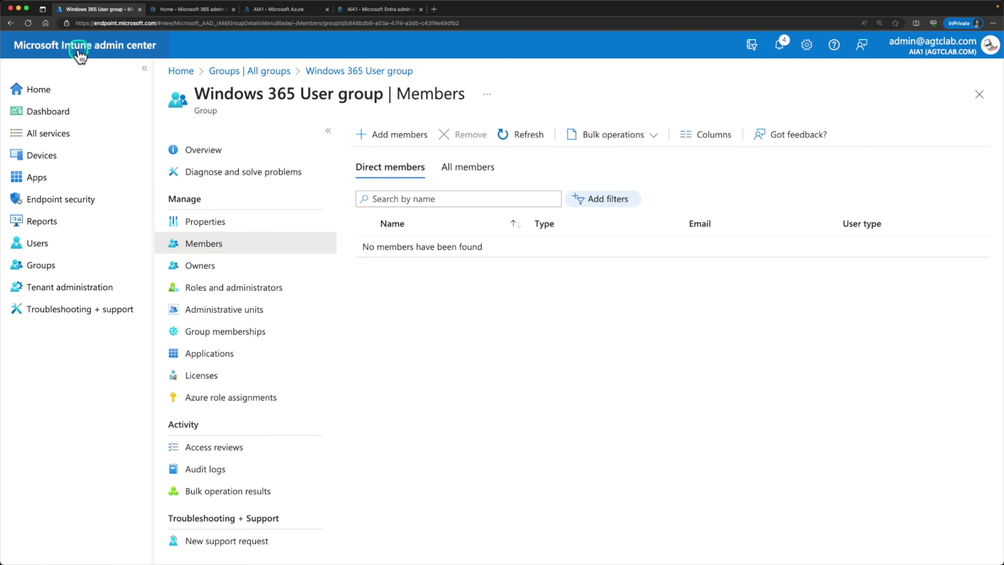
Step: Open the Devices overview and go to Cloud PC creation under Device onboarding
left_click(44, 156)
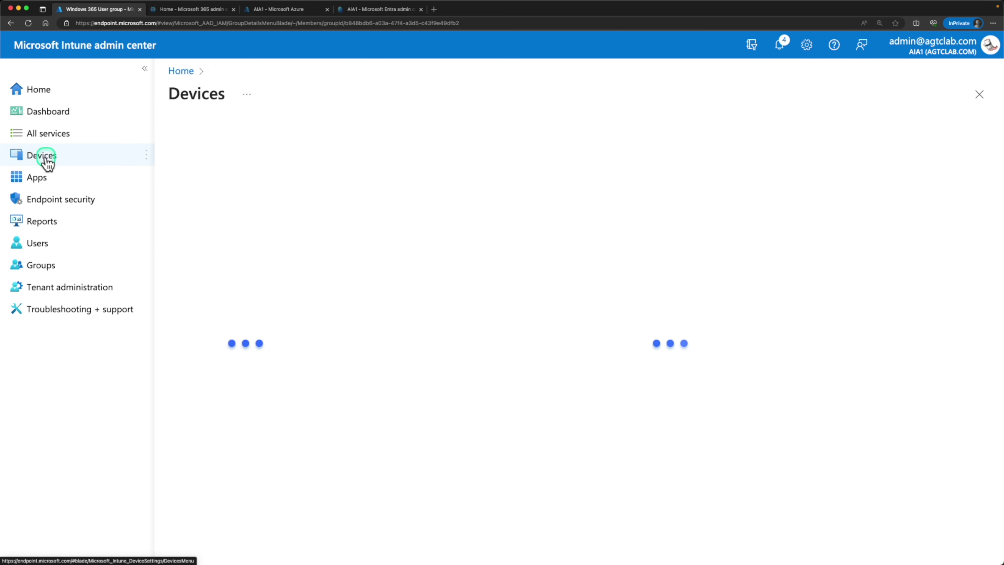
left_click_drag(162, 202, 281, 244)
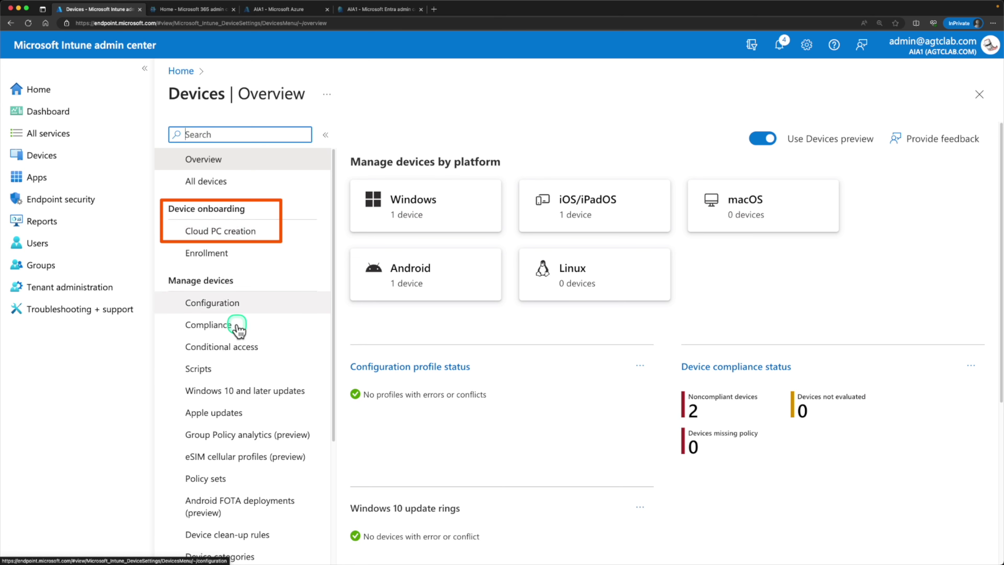
left_click(236, 397)
left_click(241, 231)
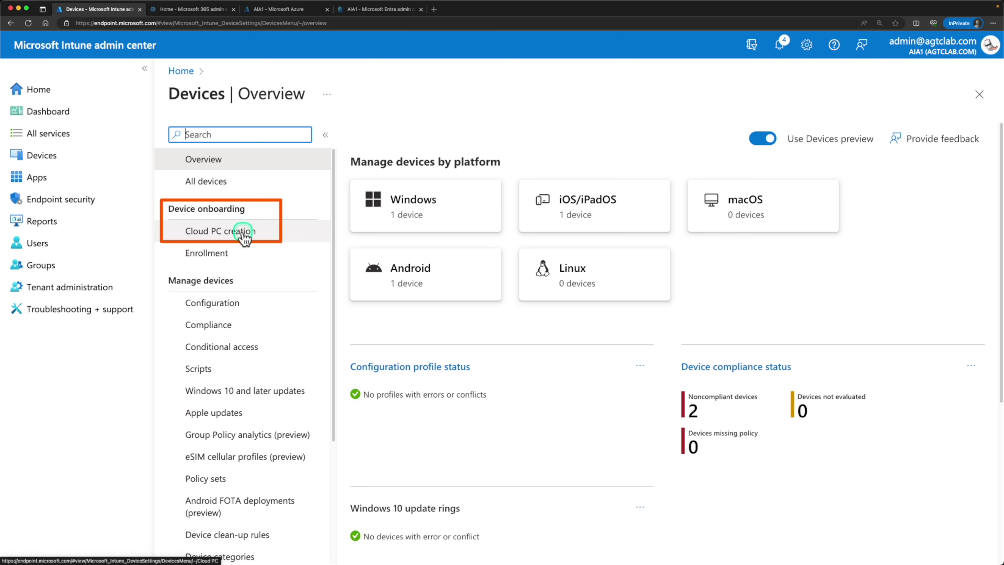
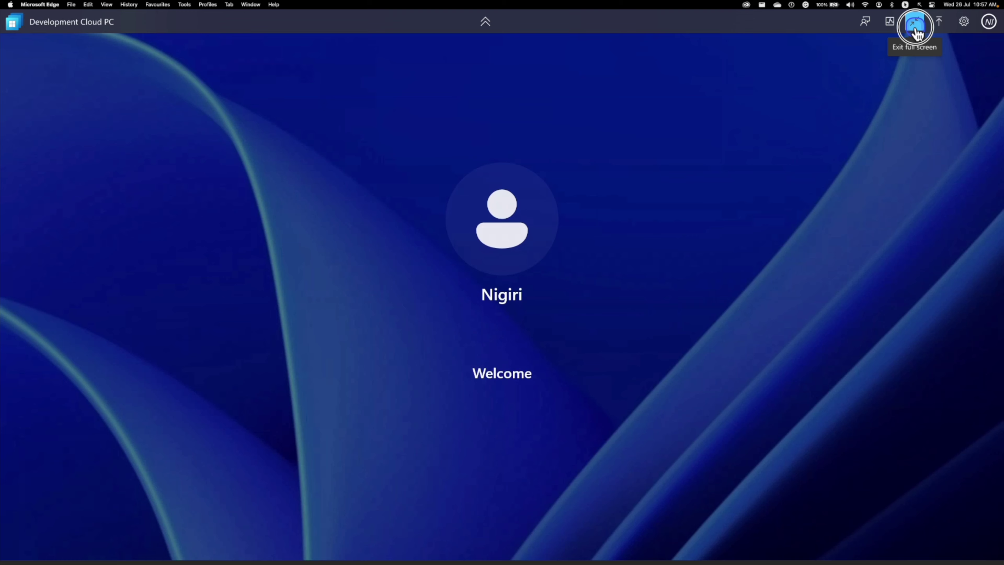
Step: Leave full screen and dismiss the keyboard shortcuts notice on the Cloud PC
left_click(916, 31)
left_click(965, 88)
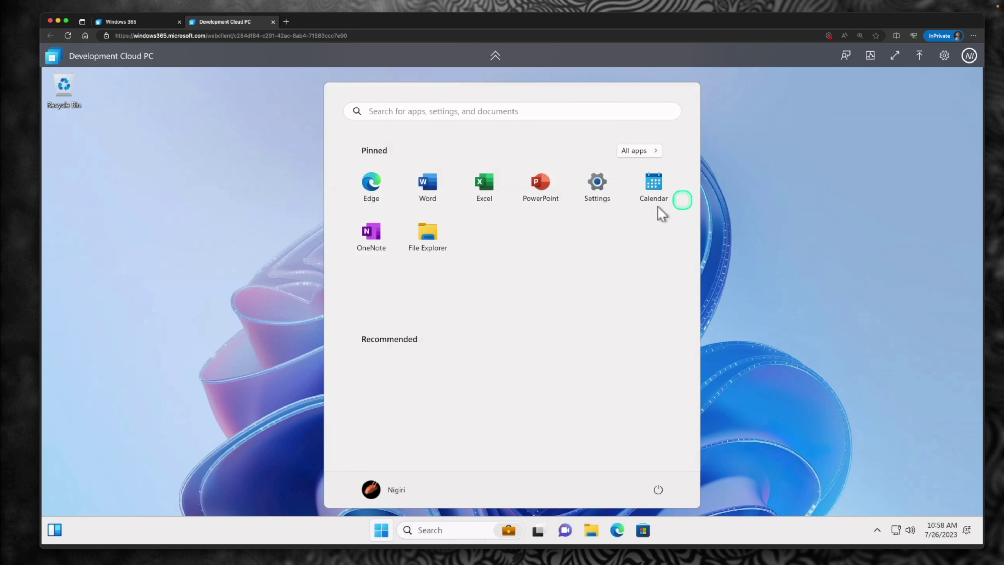
left_click(382, 530)
left_click(382, 530)
left_click(382, 531)
left_click(382, 530)
left_click(382, 531)
Step: Launch Edge, accept first-run setup without importing Google data, and shrink its window
left_click(616, 530)
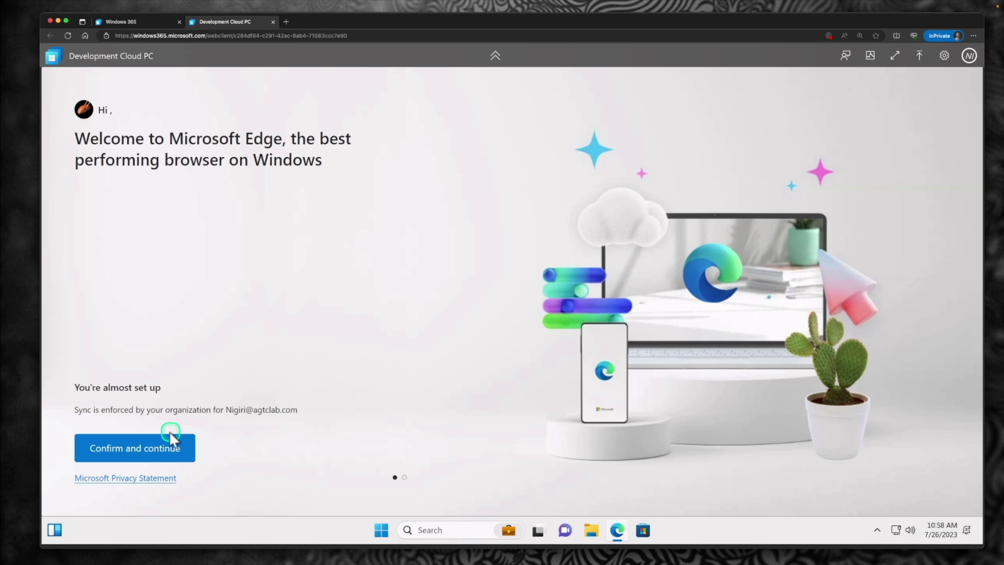
left_click(150, 458)
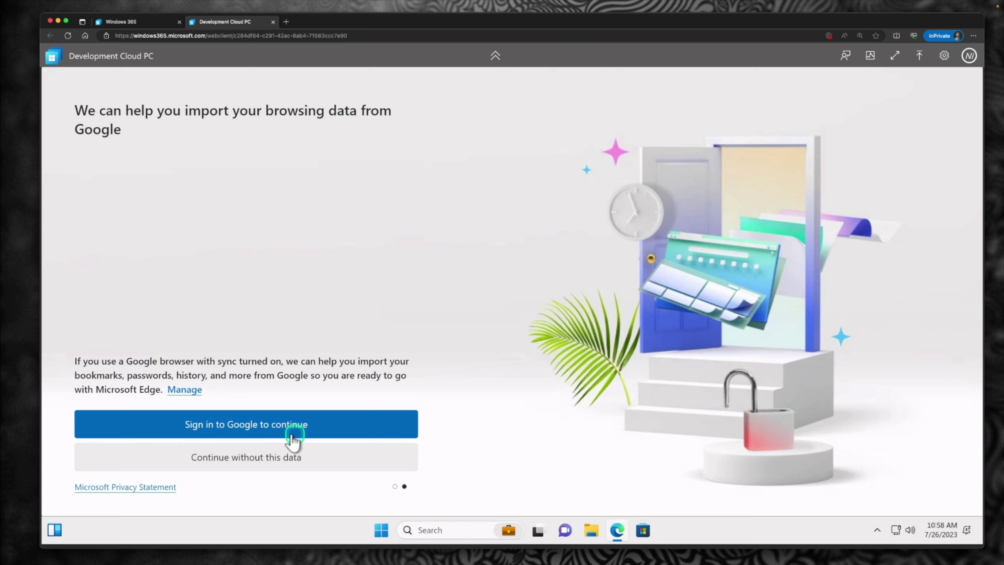
left_click(291, 452)
double_click(431, 90)
left_click_drag(433, 81, 492, 93)
Step: Search 'telstra speed test', open the Telstra Speed Test site and start the test
left_click(408, 118)
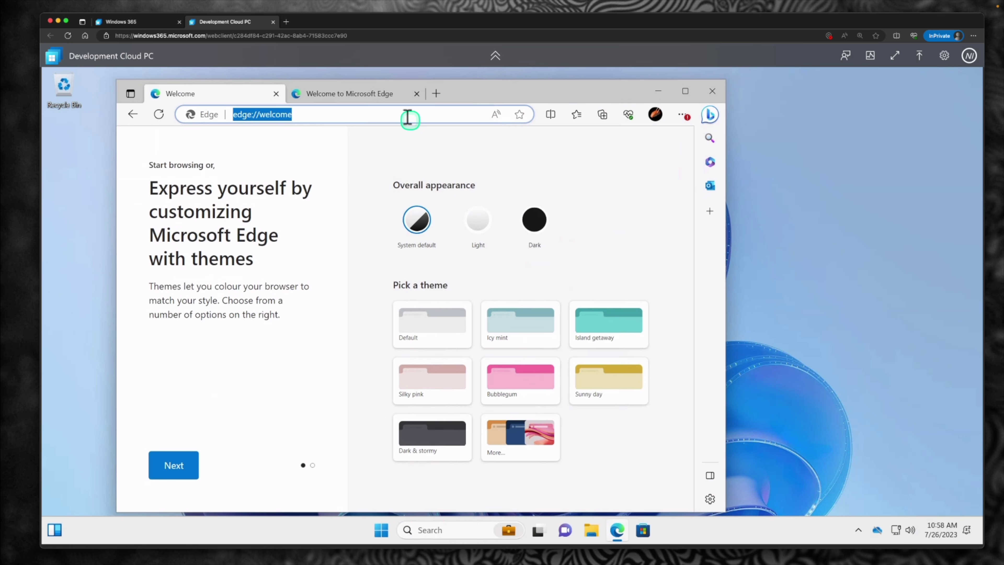
type("telstra speed test")
key("Return")
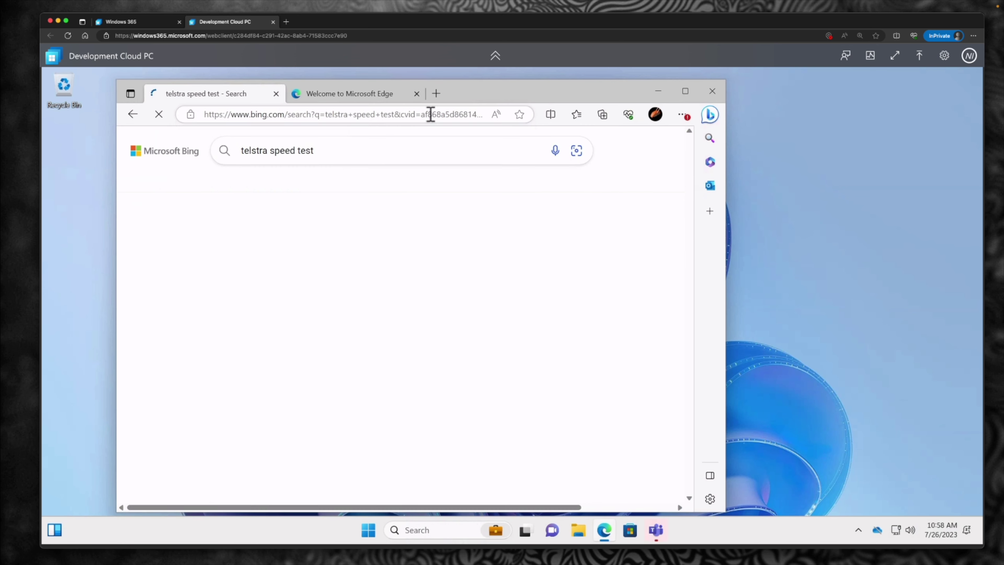
left_click(307, 269)
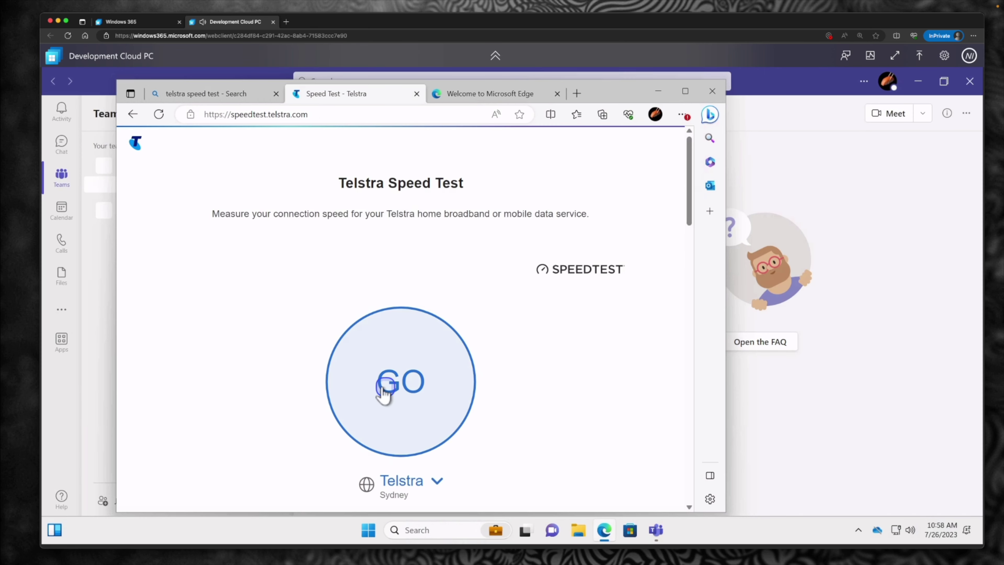
left_click(381, 393)
left_click(686, 91)
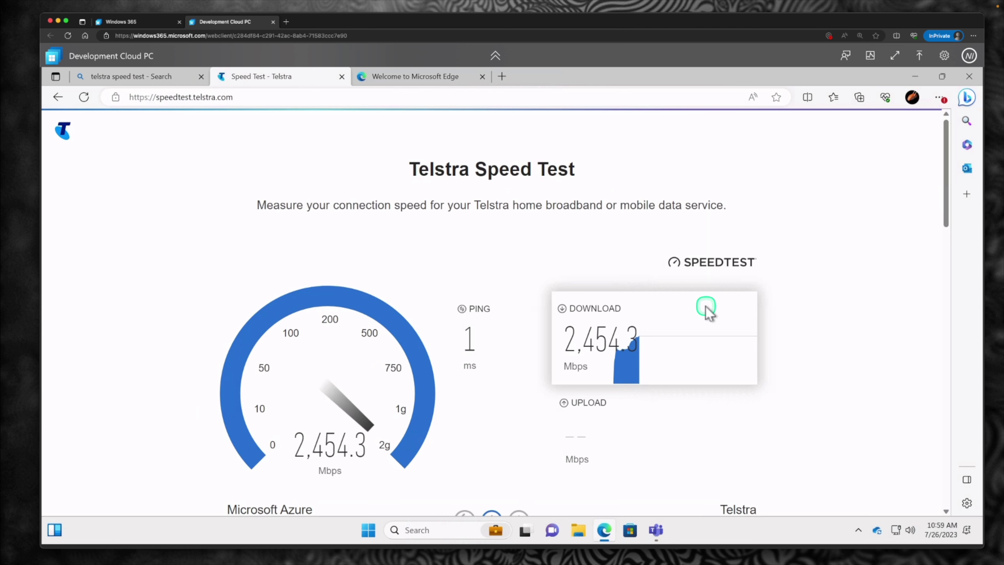
Step: Review the finished speed test: 2.6 Gbps download and 2.1 Gbps upload
scroll(707, 313, "down", 2)
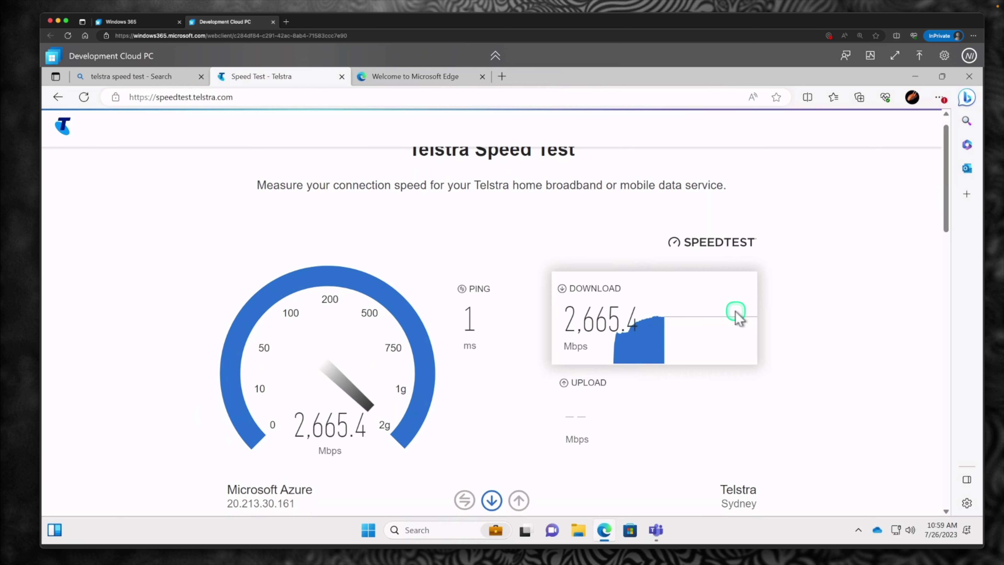
scroll(743, 320, "down", 3)
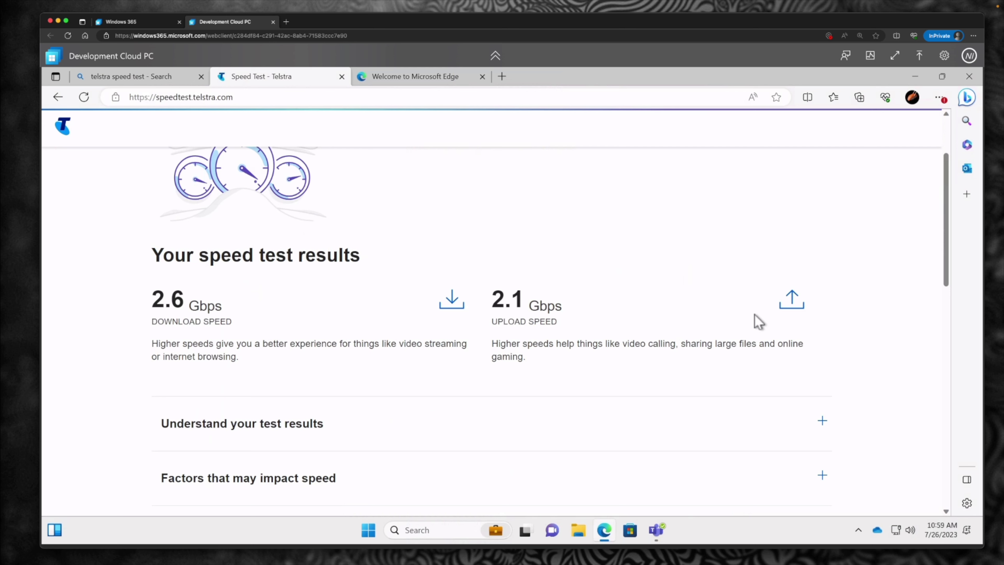
scroll(755, 316, "up", 1)
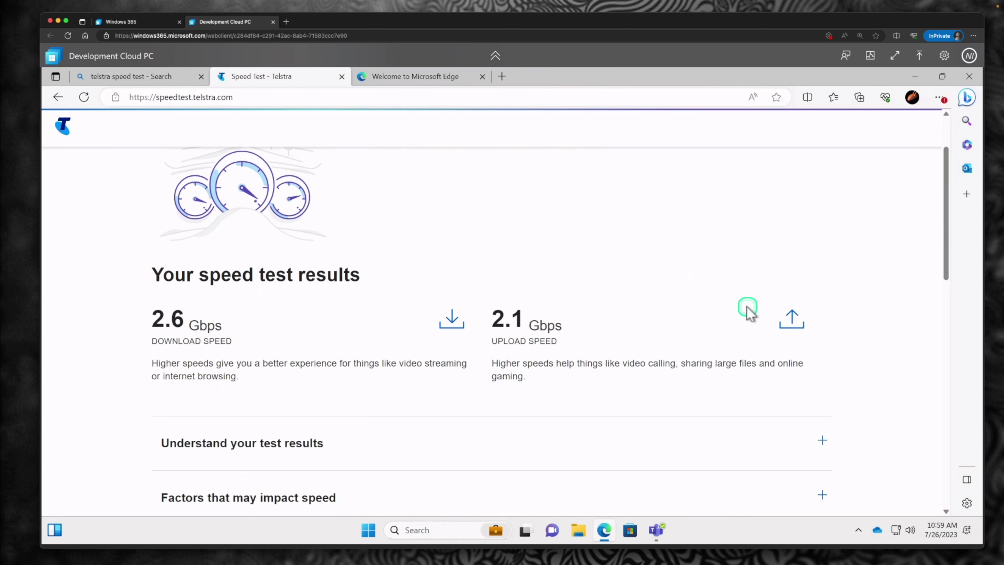
Step: Close the Welcome to Microsoft Edge tab and move the Edge window aside to reveal Teams
left_click(427, 80)
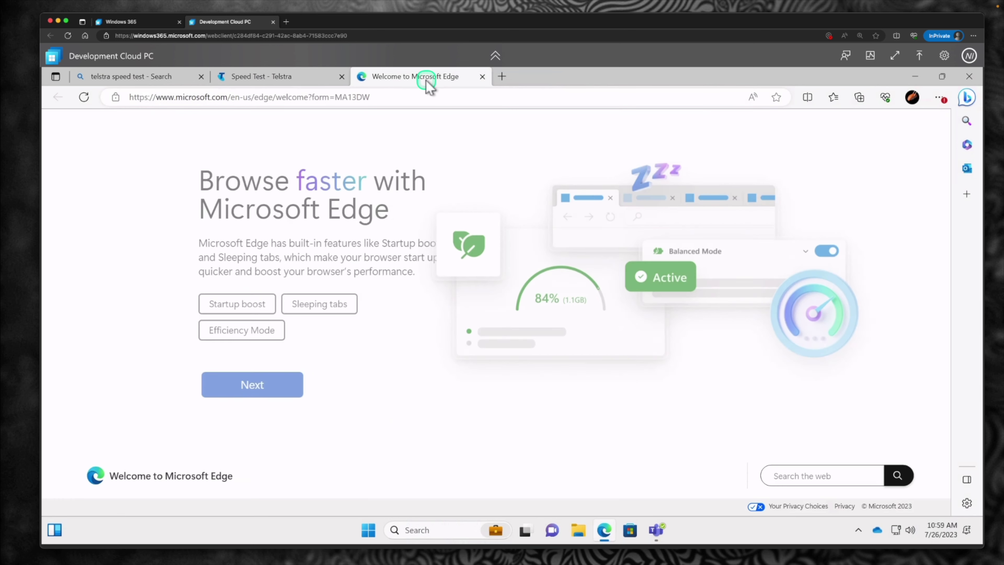
left_click(483, 78)
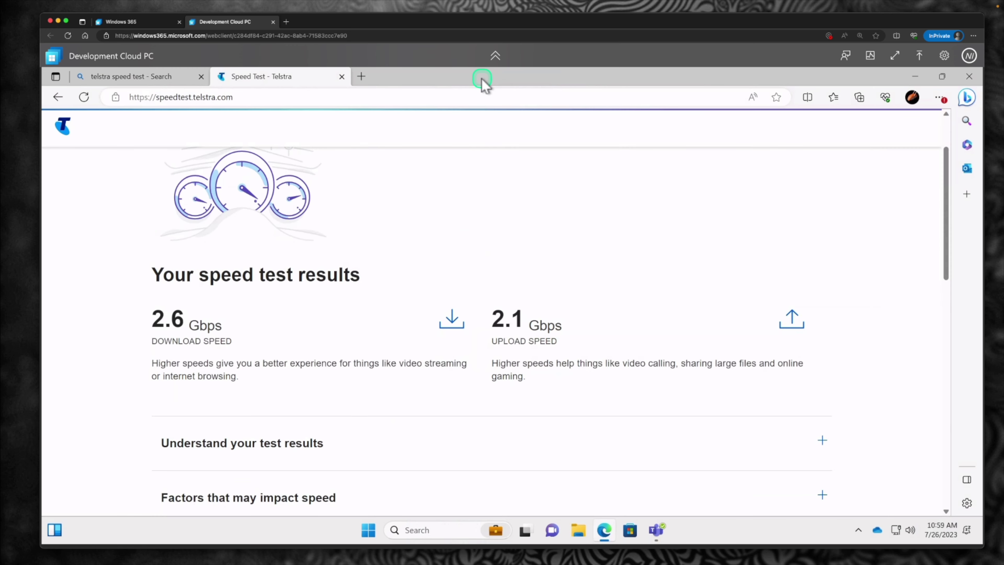
double_click(482, 80)
left_click_drag(483, 97, 624, 94)
Step: Restore Teams to a smaller window in front, then bring up the Start menu
left_click(173, 314)
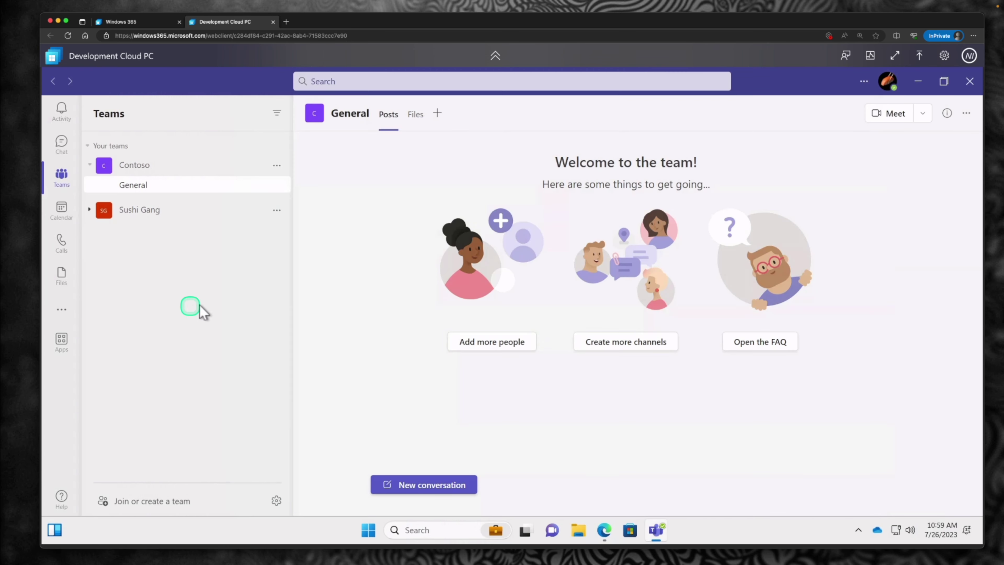
left_click_drag(798, 77, 712, 96)
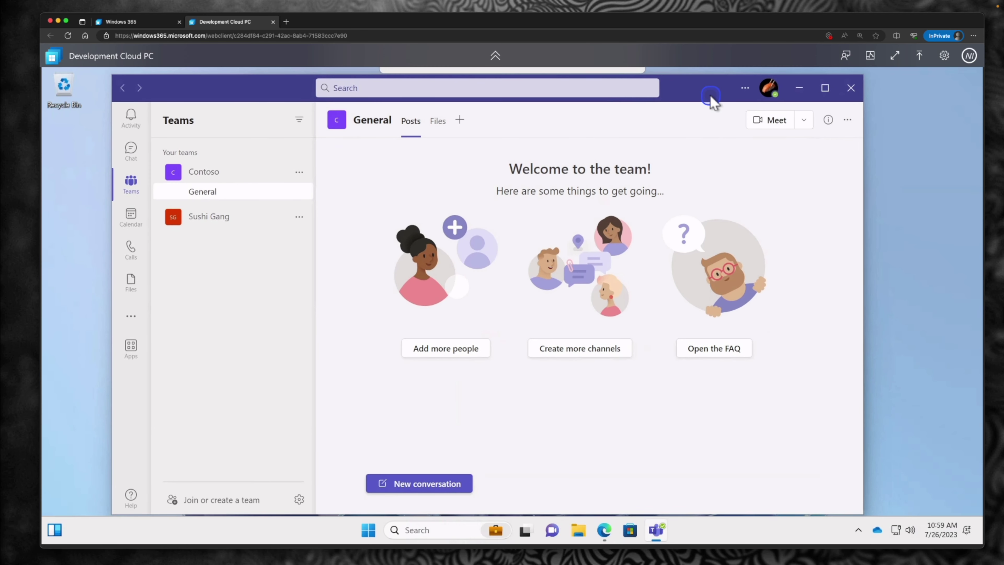
left_click(370, 532)
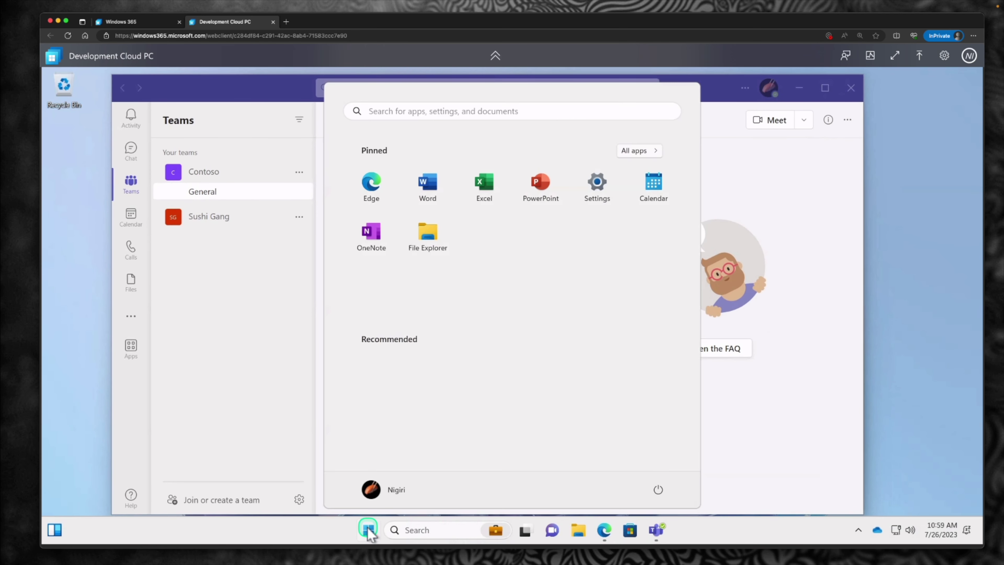
Step: Open System About in Settings, highlight 16.0 GB RAM and Windows 11 Enterprise, then return to Teams
right_click(371, 532)
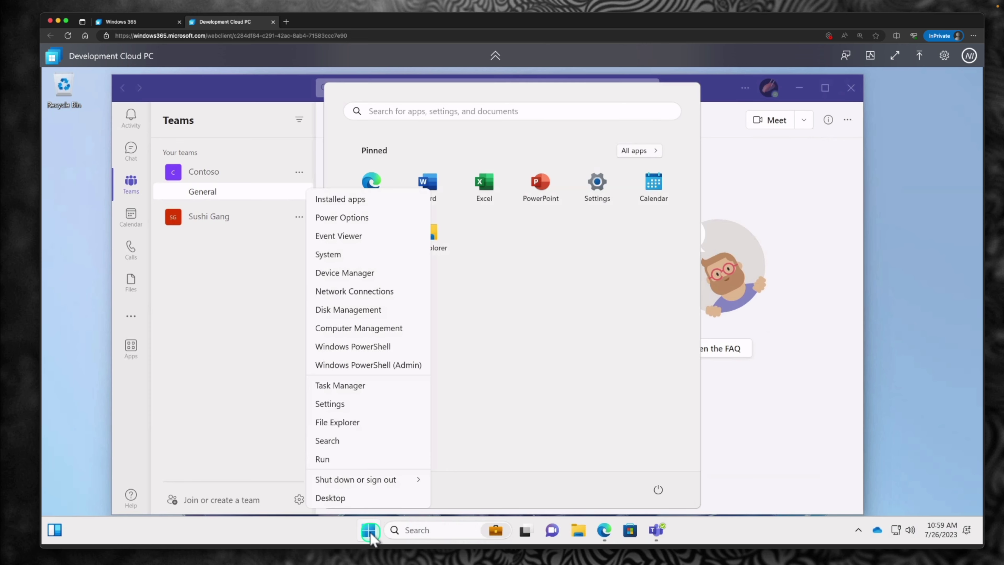
left_click(328, 254)
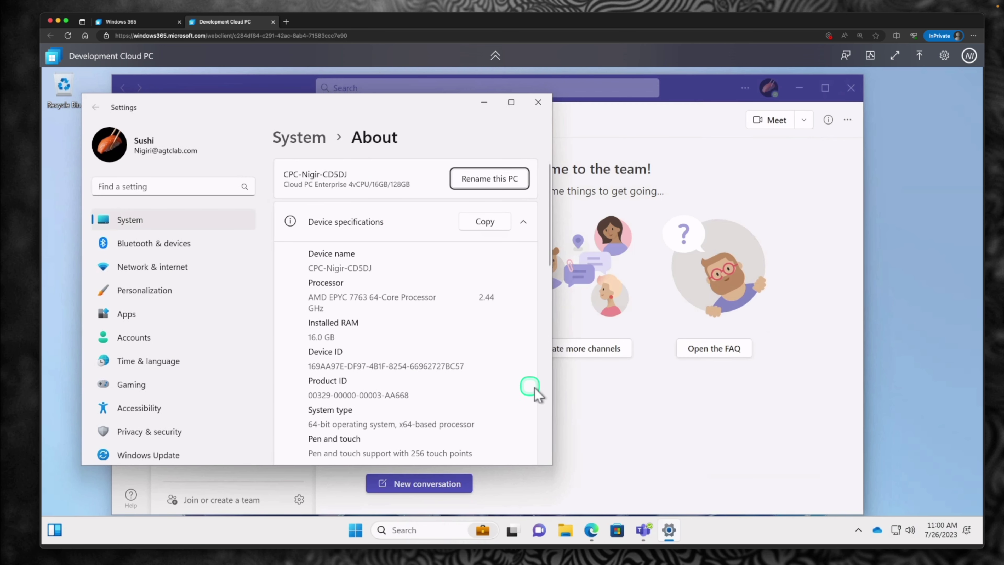
left_click_drag(547, 397, 762, 413)
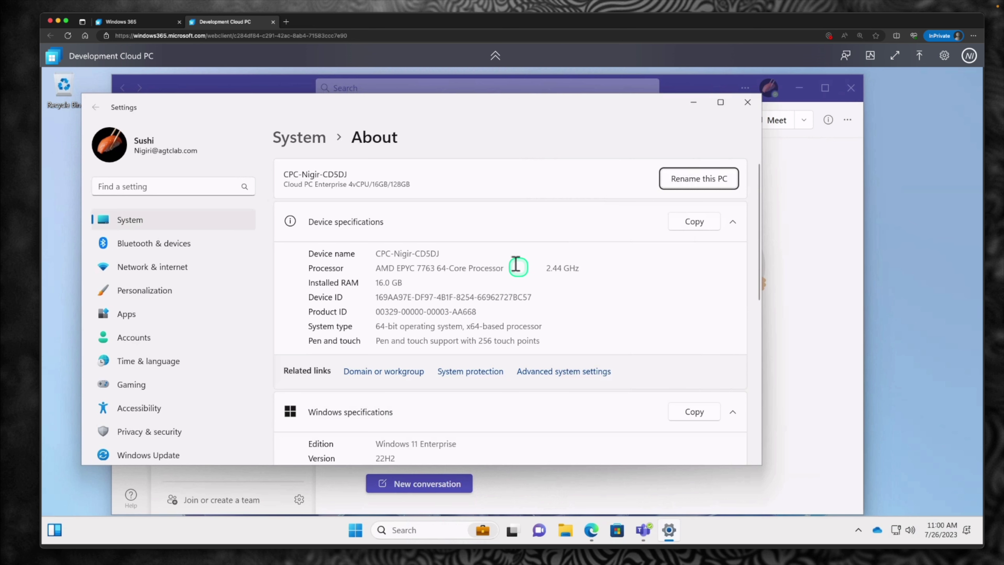
left_click_drag(378, 282, 501, 279)
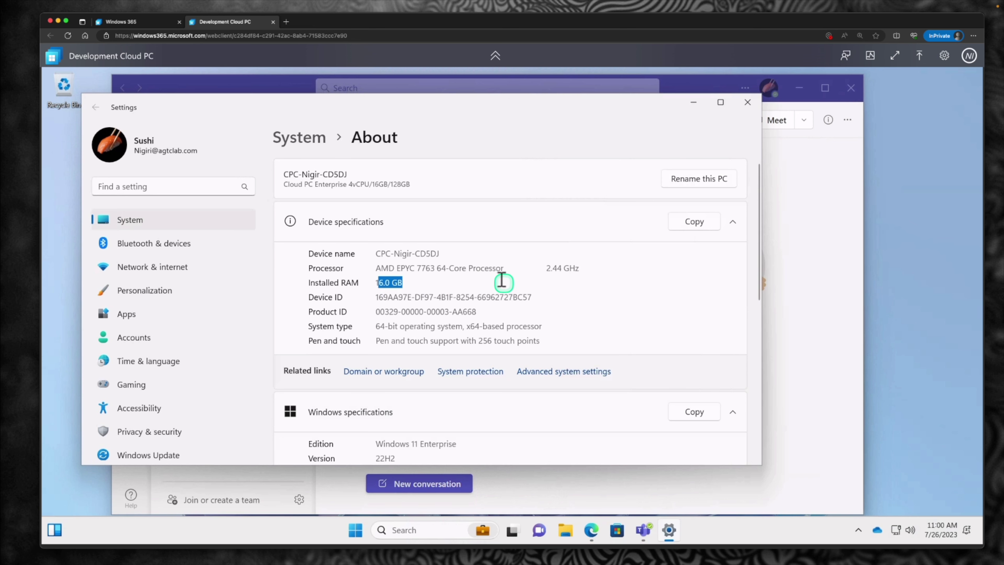
scroll(507, 283, "down", 3)
left_click_drag(386, 323, 505, 312)
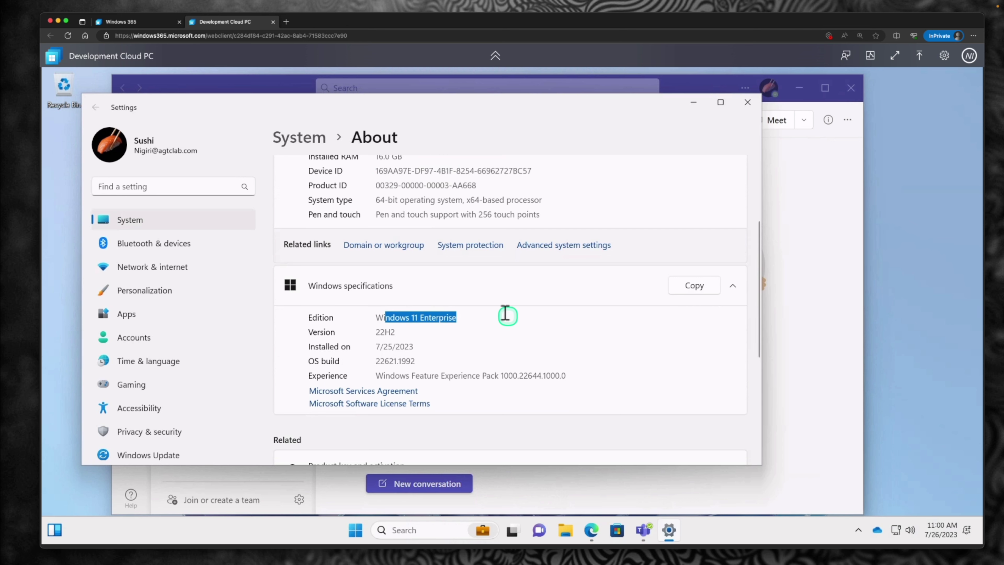
left_click(643, 530)
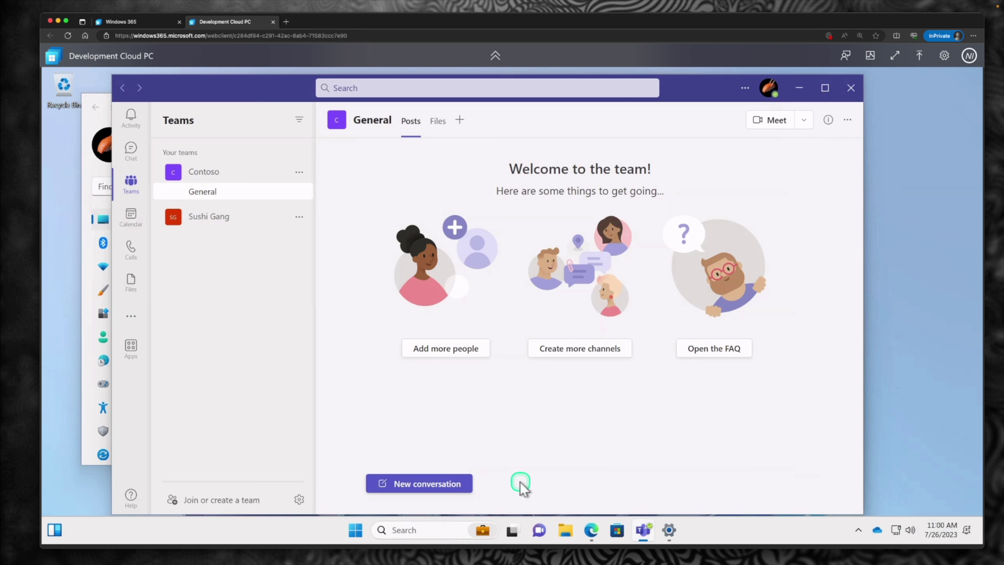
Step: Search for Outlook, launch it, and move its restored window over Teams
left_click(415, 530)
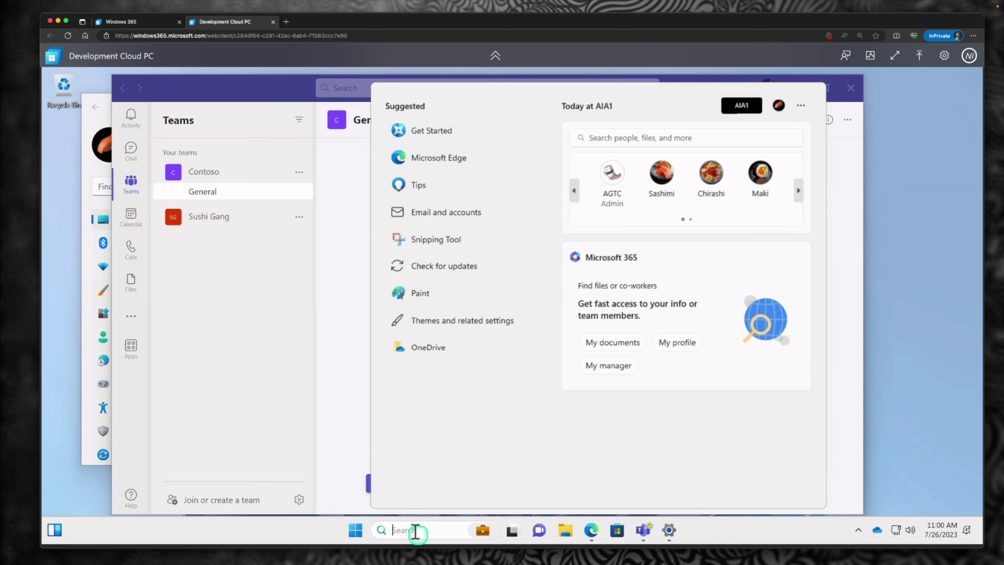
type("outlook")
left_click(425, 182)
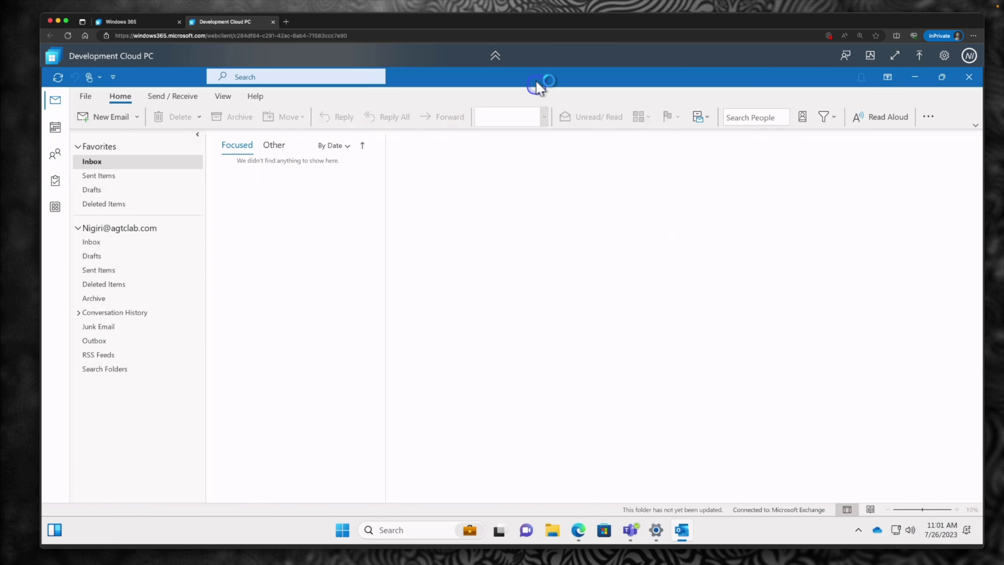
double_click(536, 84)
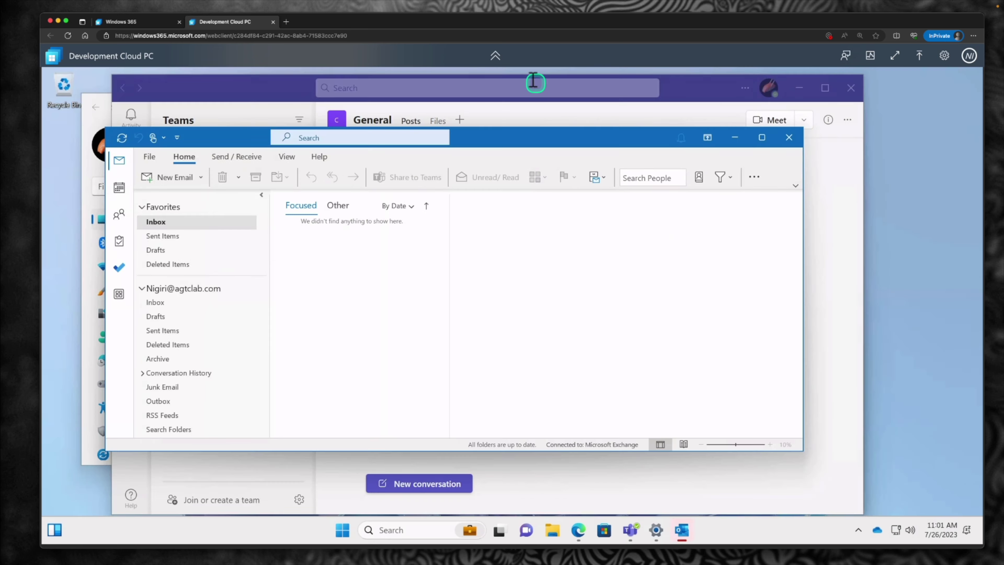
mouse_move(520, 150)
left_mouse_down()
mouse_move(589, 146)
mouse_move(612, 158)
mouse_move(637, 147)
left_mouse_up()
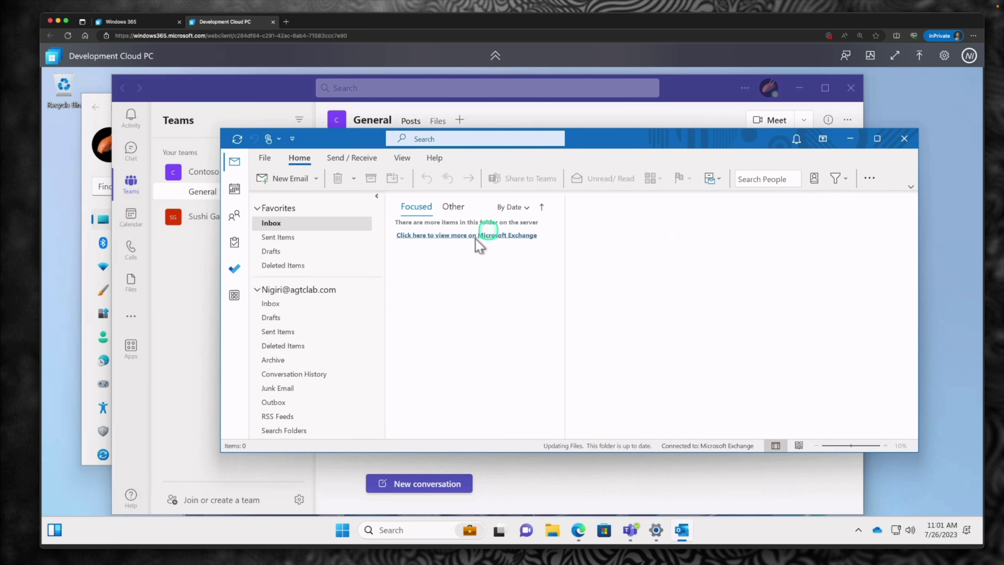
Step: Switch Outlook to Calendar and back to the Inbox, then open the Microsoft feedback form
left_click(233, 194)
mouse_move(234, 194)
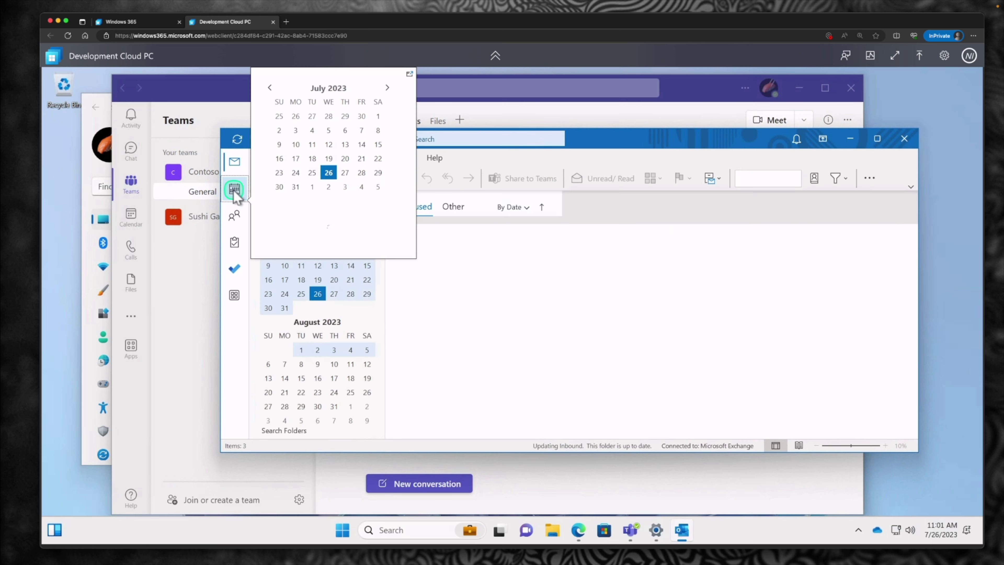
left_click(235, 161)
left_click(748, 142)
left_click_drag(747, 142, 735, 139)
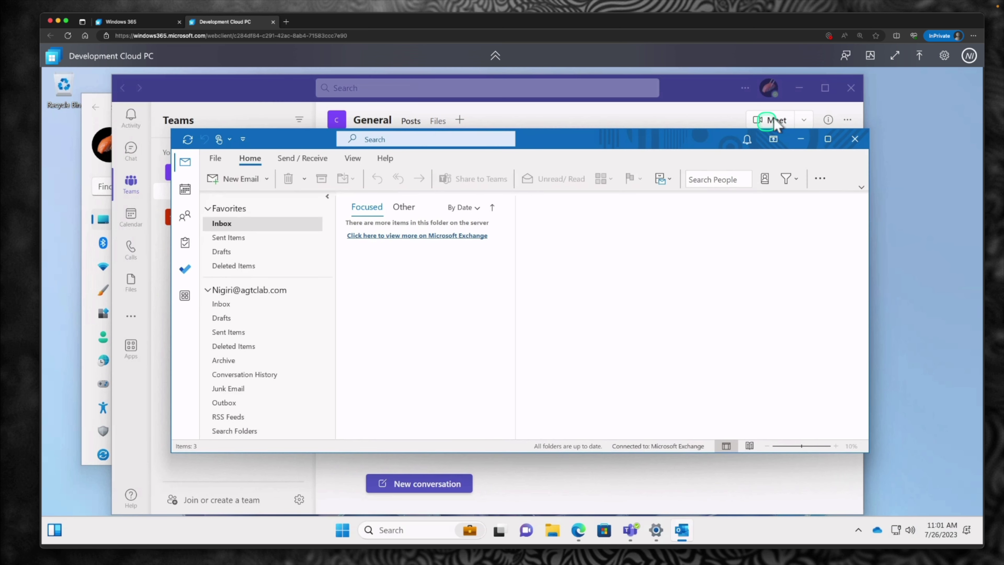
left_click(842, 59)
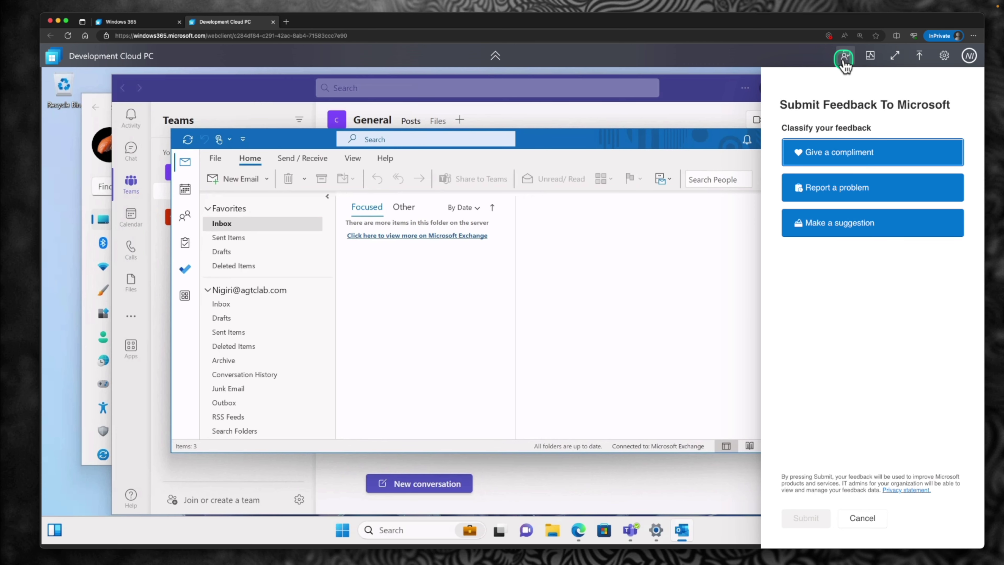
Step: Check the Cloud PC connection quality and network details, then return to full screen
left_click(868, 58)
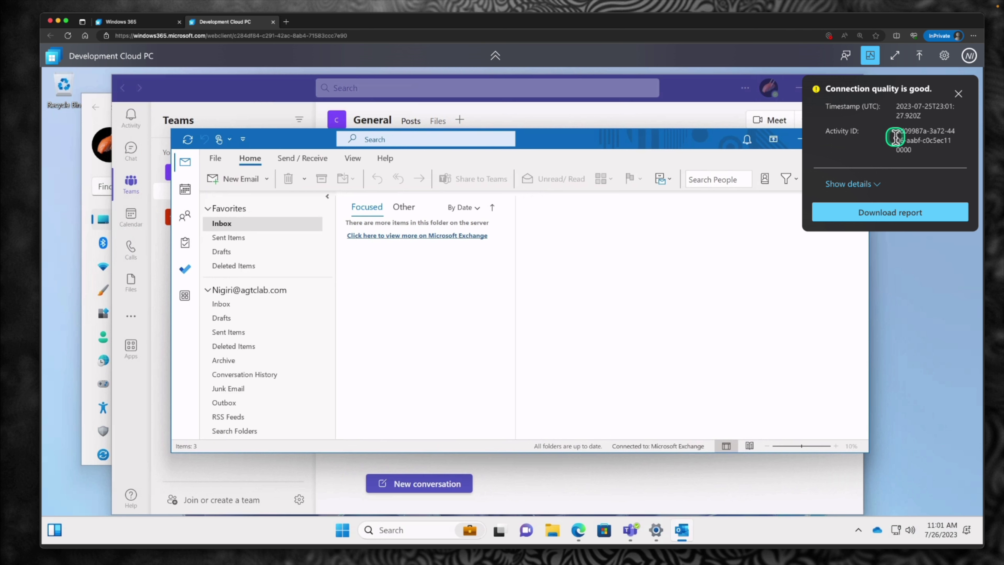
left_click(878, 184)
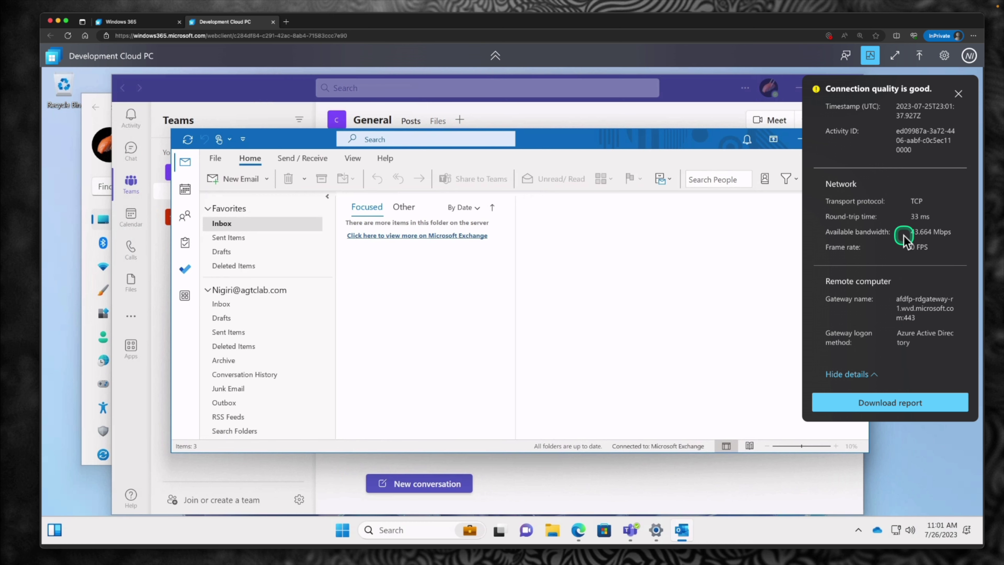
left_click(897, 56)
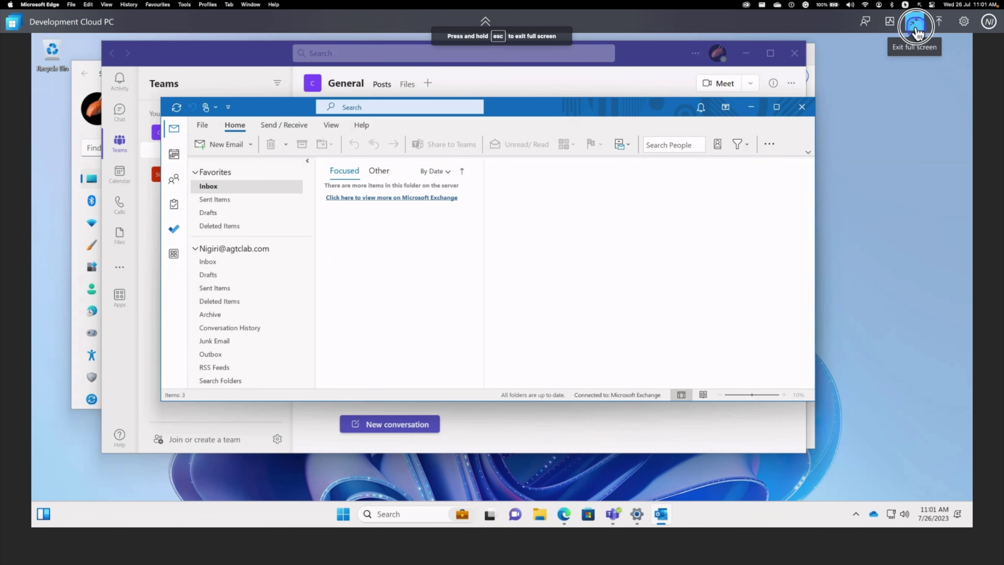
Step: Exit full screen, try Upload files, session settings and account details, then return to the Windows 365 home page
left_click(916, 29)
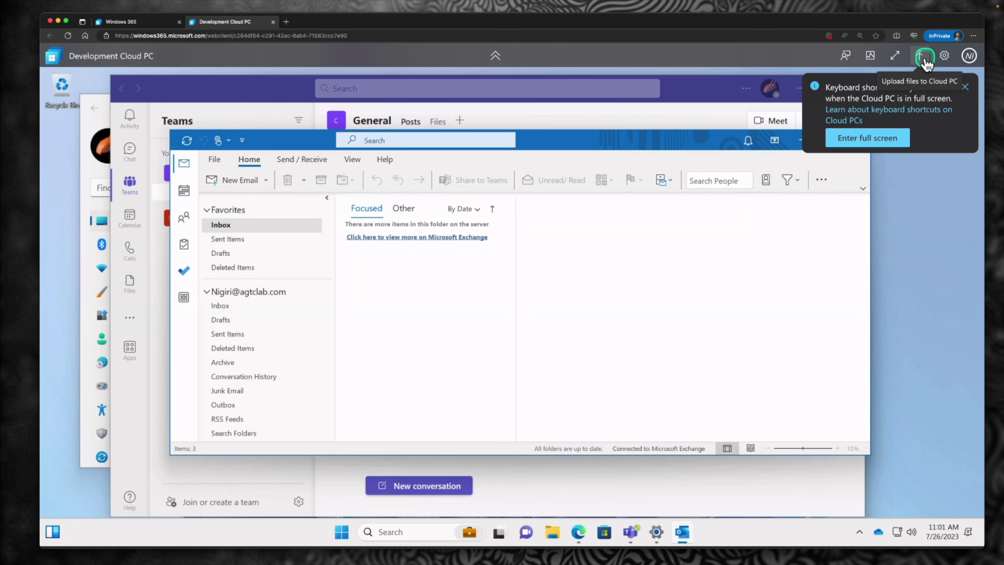
left_click(925, 59)
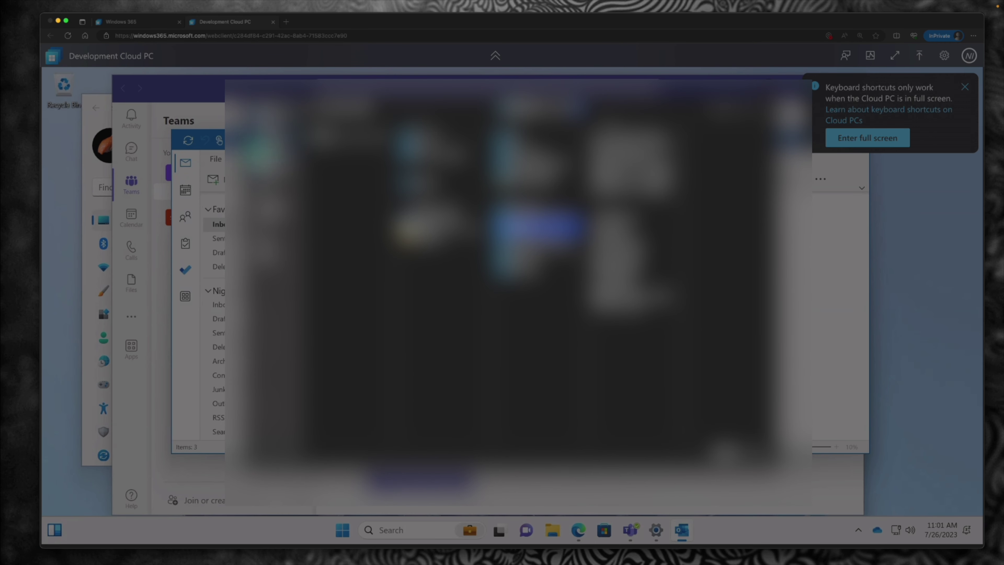
left_click(943, 60)
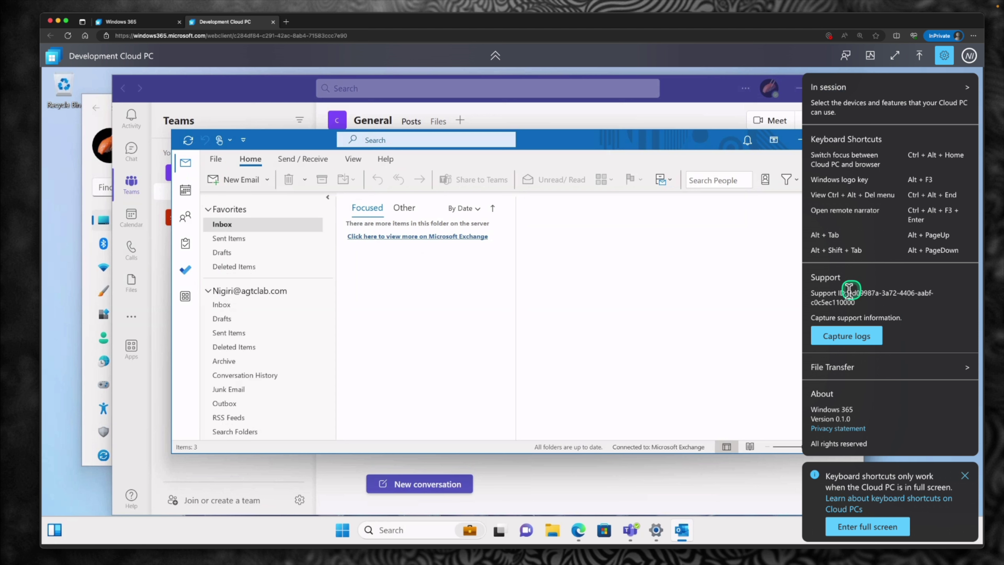
left_click(969, 55)
left_click(969, 56)
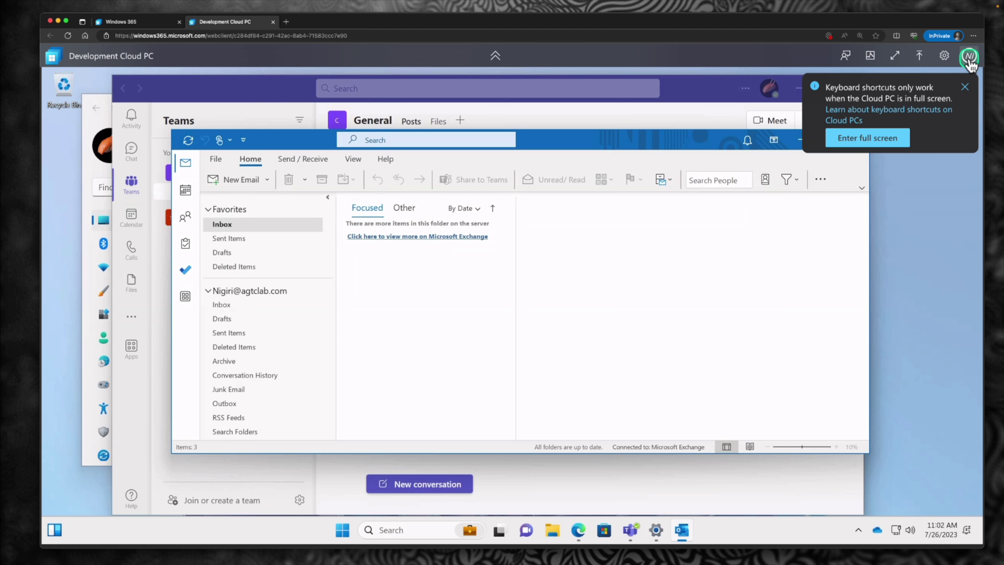
left_click(130, 22)
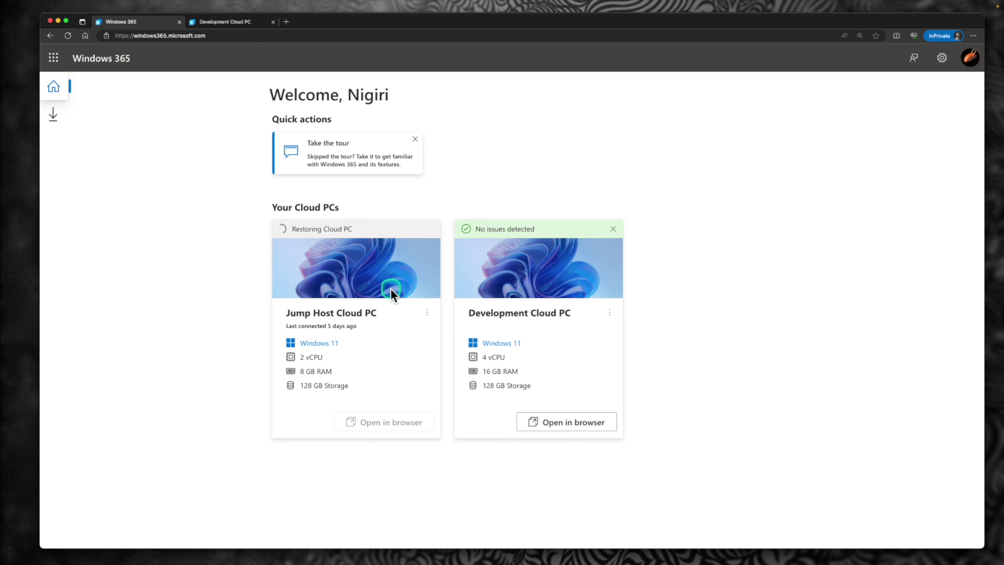
Step: Open the Windows 365 app downloads page and the Microsoft Remote Desktop for Mac App Store listing
left_click(56, 116)
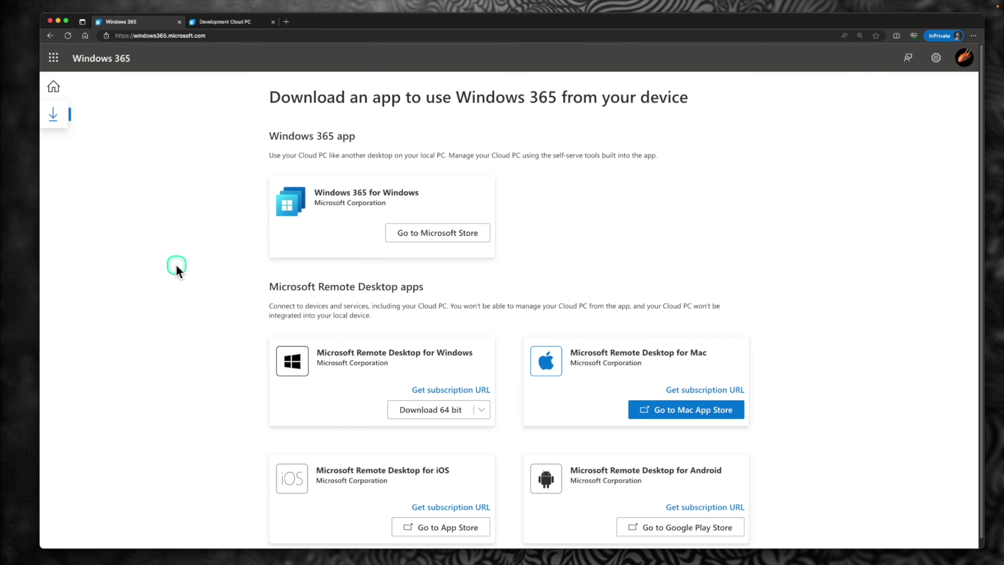
scroll(181, 276, "down", 1)
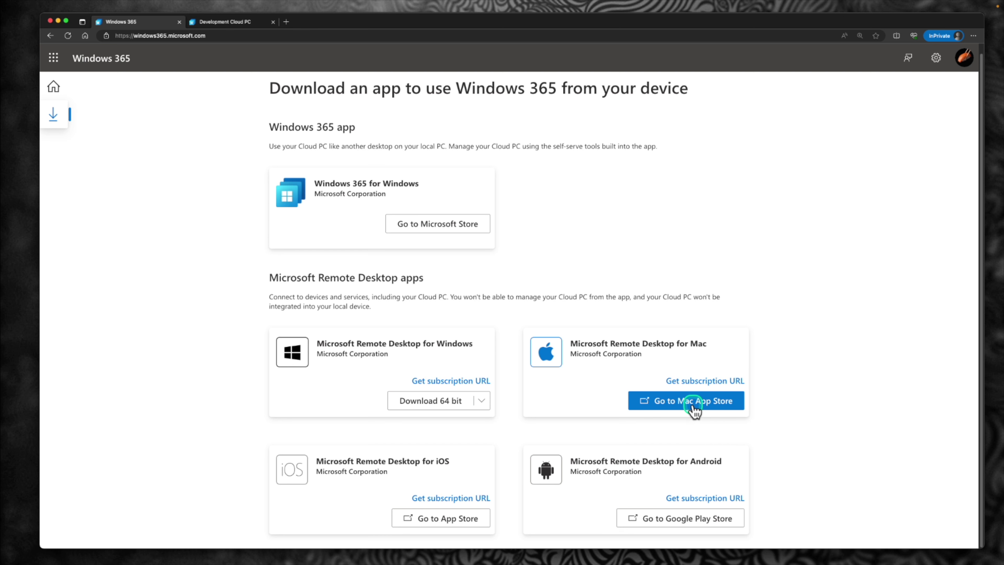
left_click(693, 408)
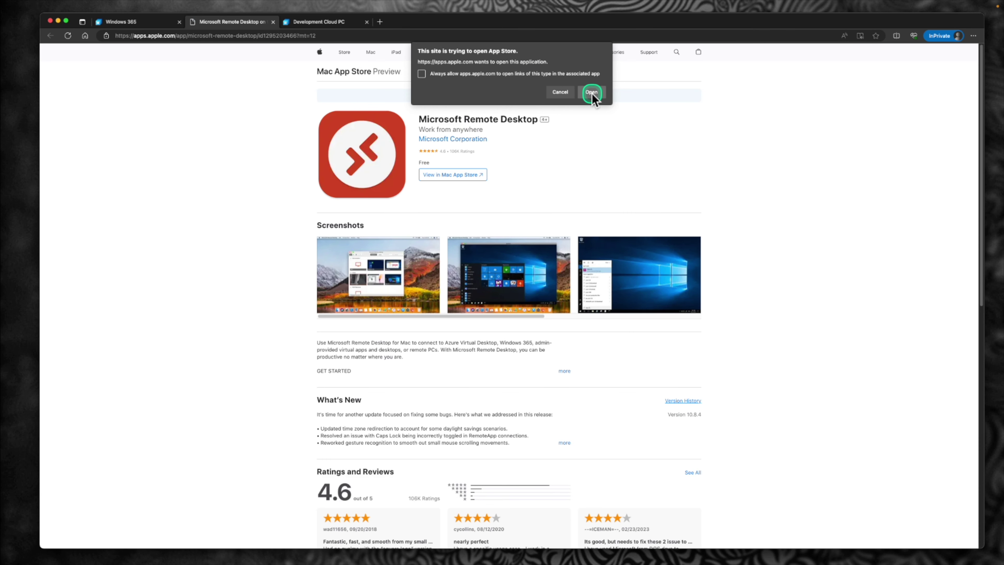
Step: Allow the App Store to open, launch Microsoft Remote Desktop, and move its window aside
left_click(592, 93)
left_click(592, 225)
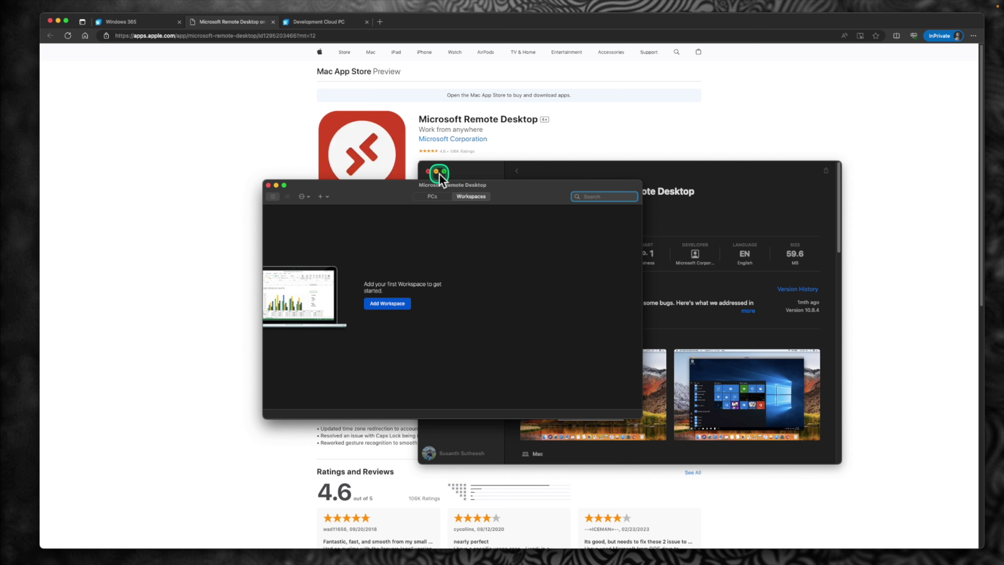
left_click(437, 179)
left_click_drag(386, 190, 504, 183)
left_click(340, 22)
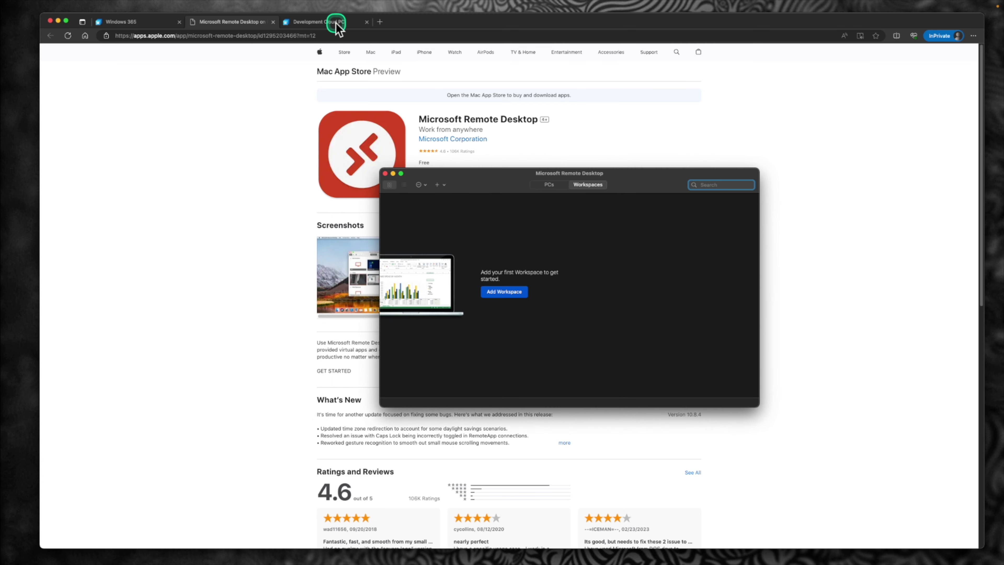
Step: Close the App Store tab and copy the subscription URL from the Windows 365 download page
left_click(267, 22)
left_click(273, 22)
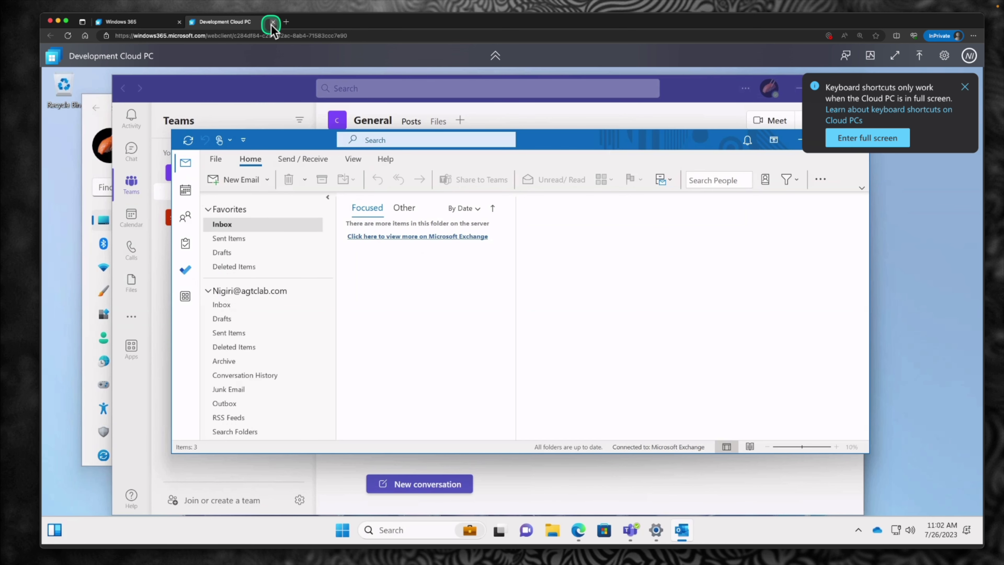
left_click(160, 22)
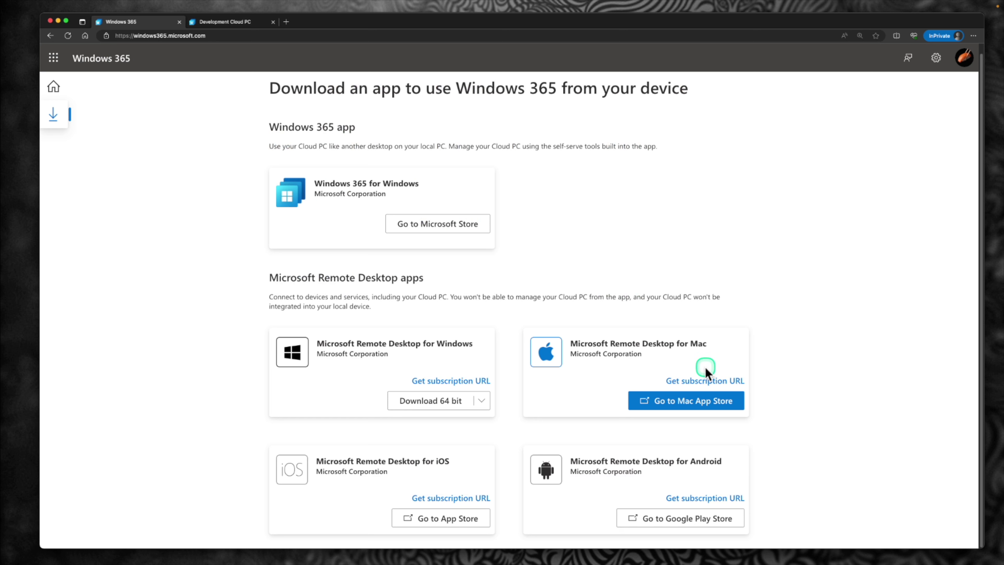
left_click(687, 382)
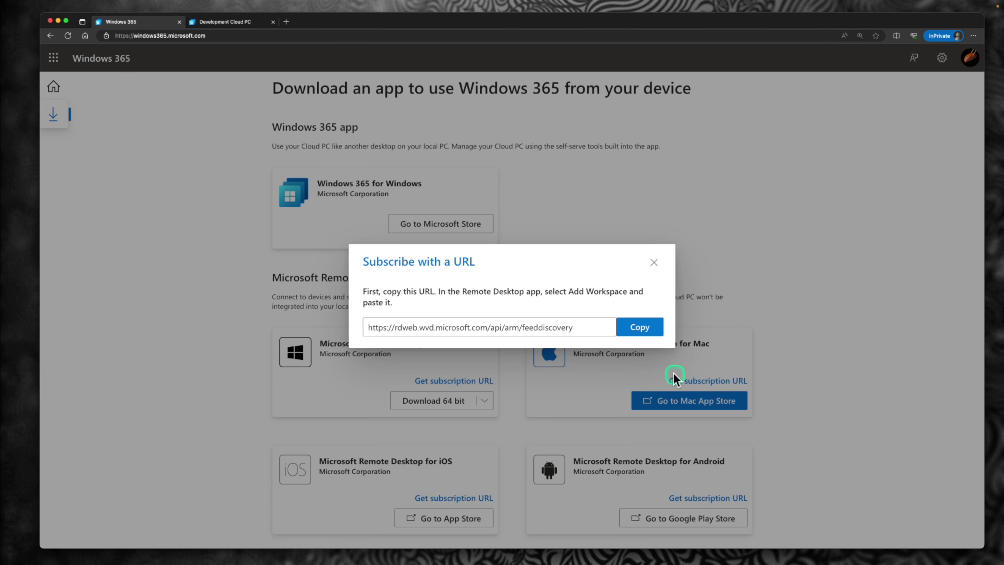
left_click(645, 328)
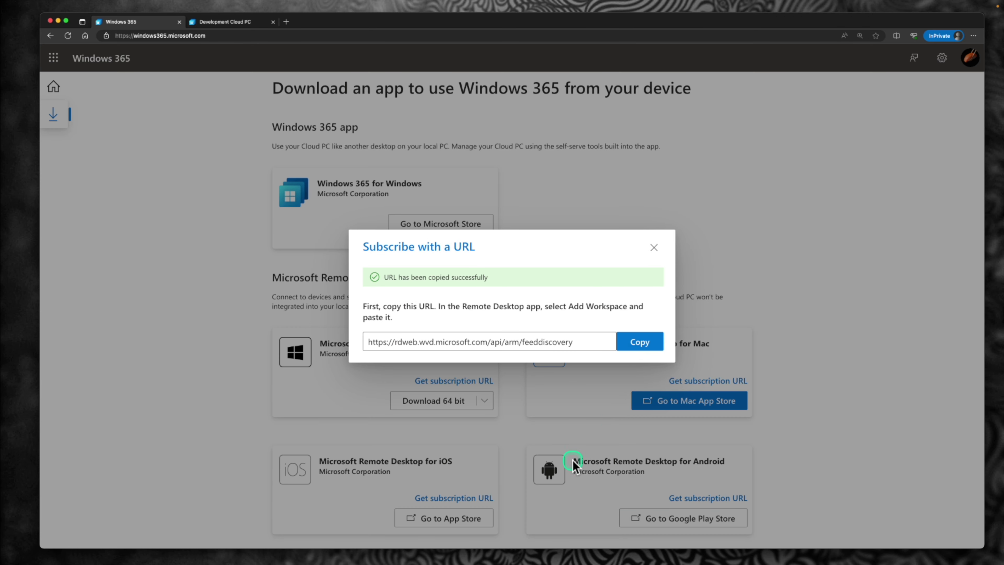
Step: In Remote Desktop, add a workspace using the pasted subscription URL
key("super+Tab")
left_click(514, 295)
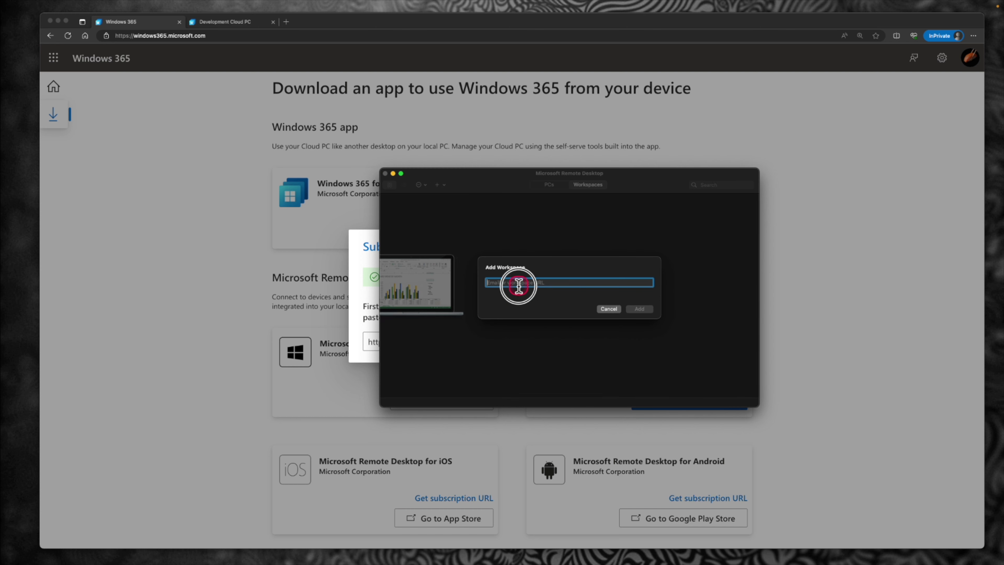
right_click(519, 288)
left_click(545, 307)
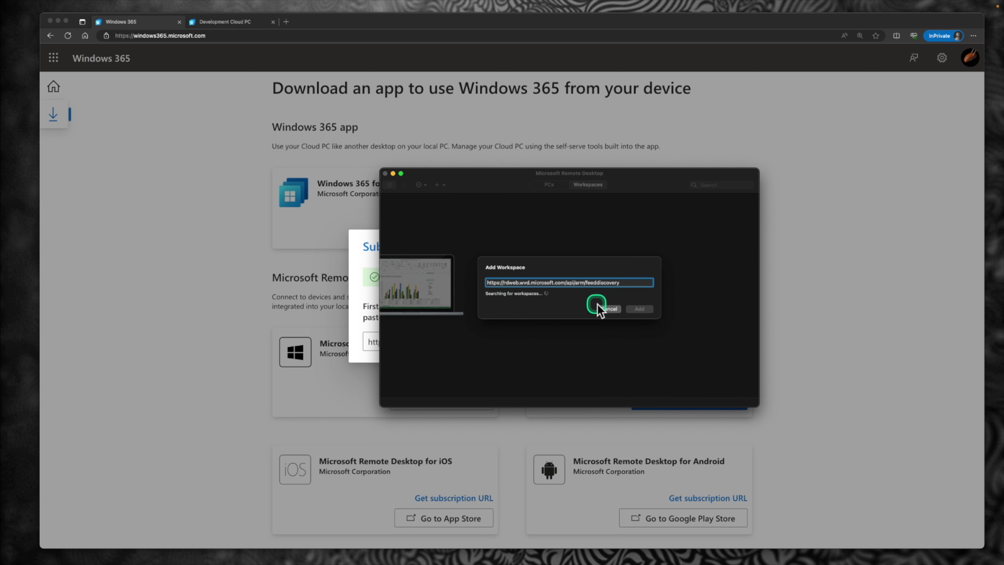
left_click(642, 341)
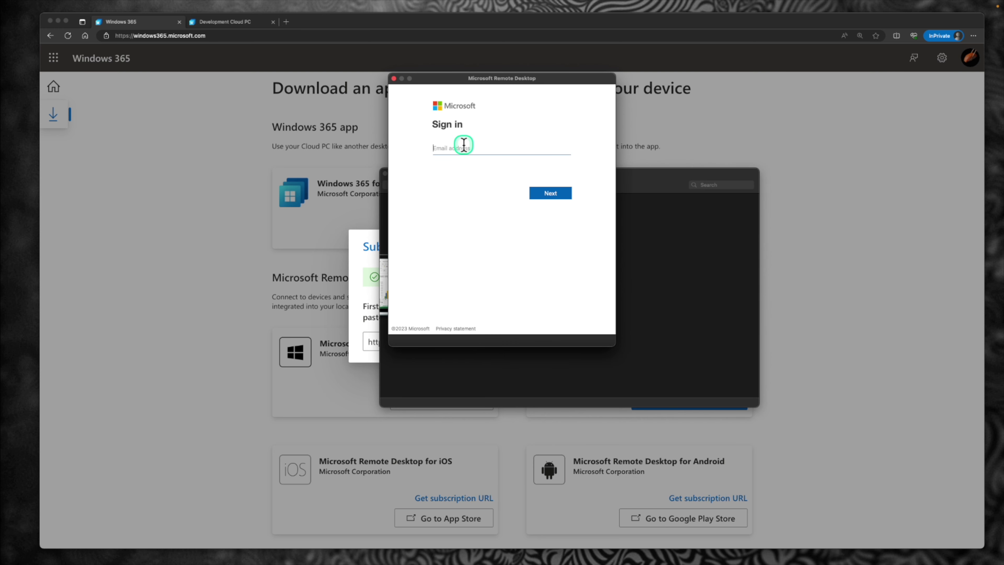
Step: Sign in with the account e-mail and password to finish subscribing
left_click(550, 194)
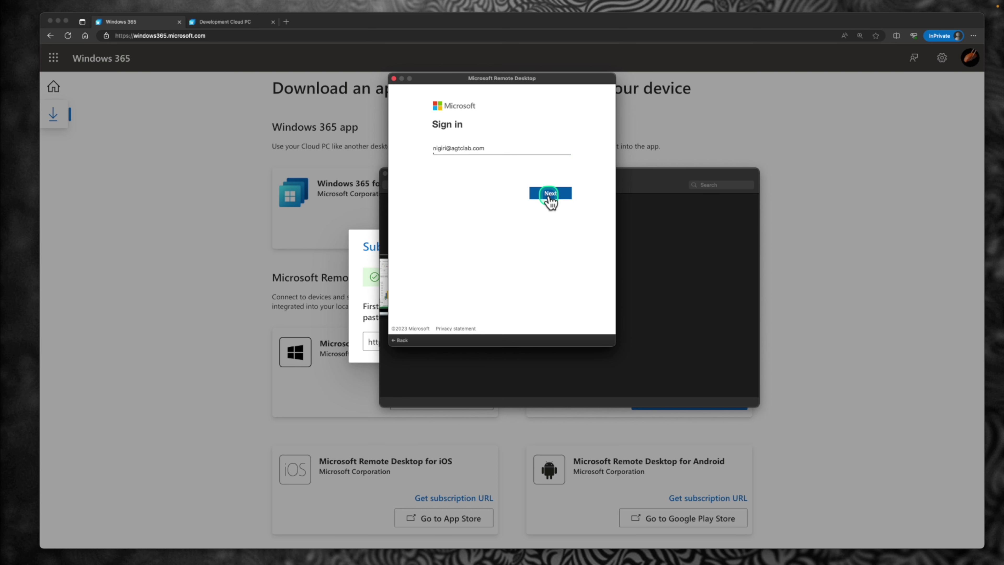
type("•••••••••••••")
left_click(570, 194)
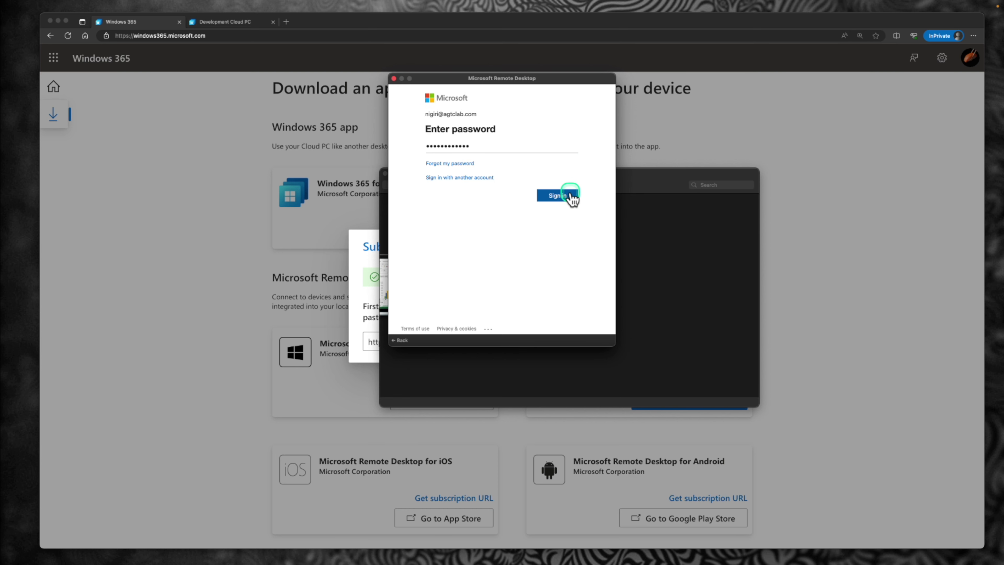
left_click(531, 248)
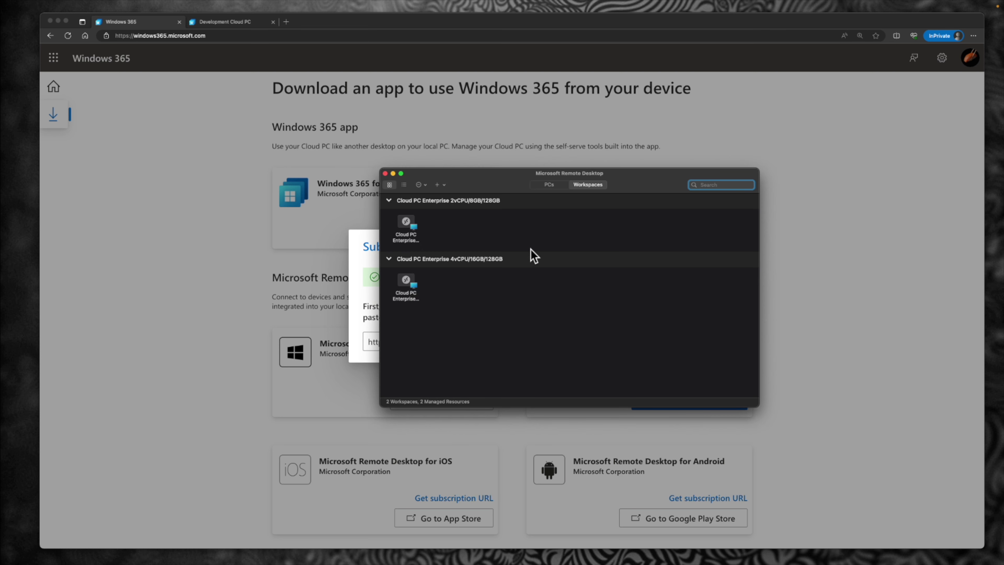
Step: Open the Cloud PC Enterprise 4vCPU/16GB/128GB from the workspace list and enter the password to connect
left_click(484, 207)
left_click_drag(503, 172, 448, 134)
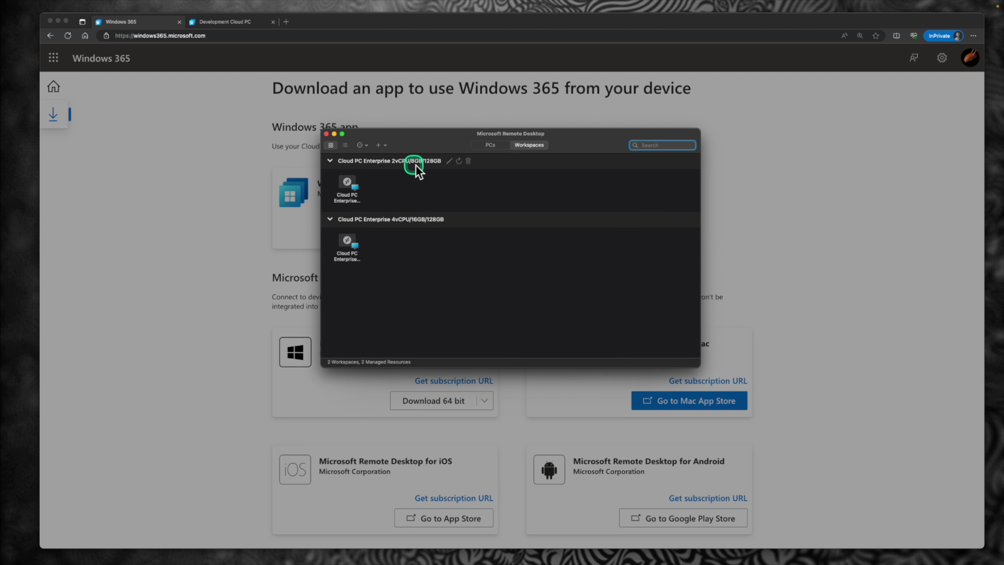
left_click(391, 165)
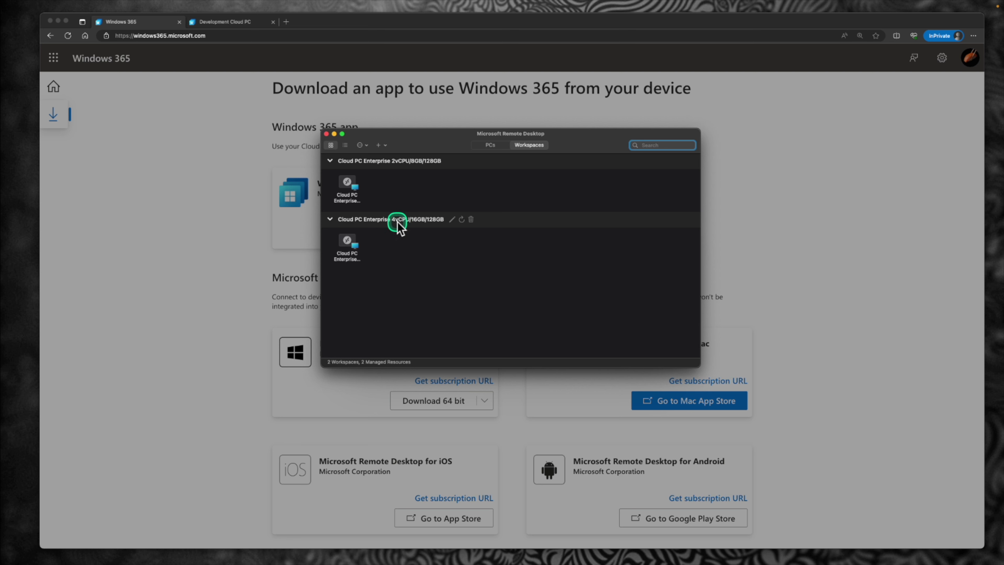
double_click(348, 249)
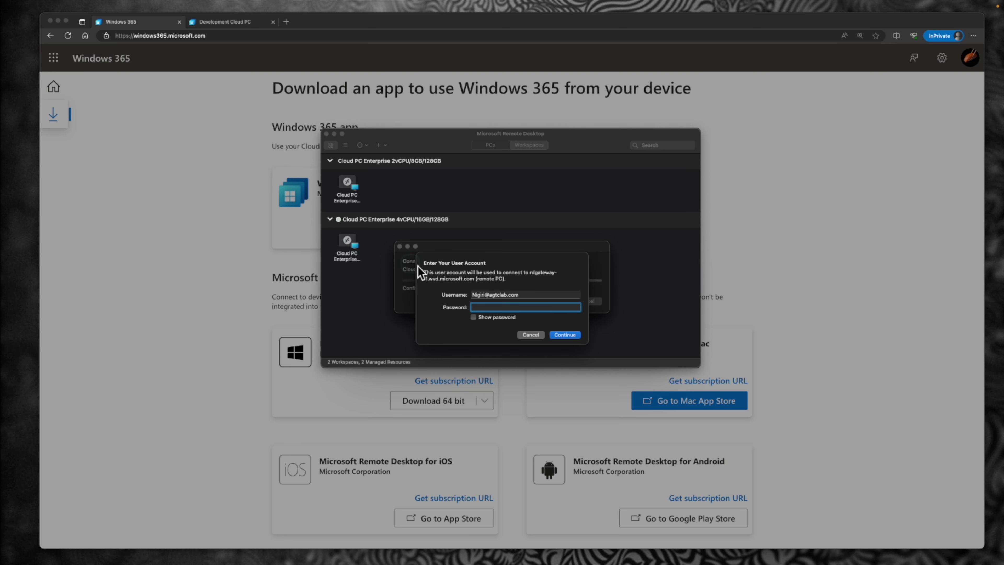
left_click(565, 335)
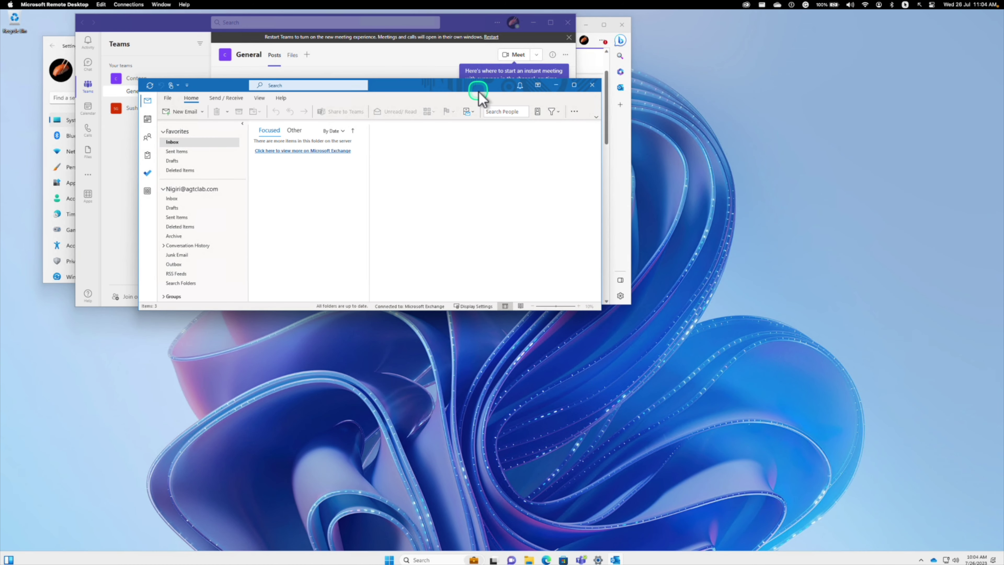
Step: Spread out the Outlook, Teams, Settings and Edge windows, shrinking Teams and Settings
left_click_drag(476, 90, 904, 335)
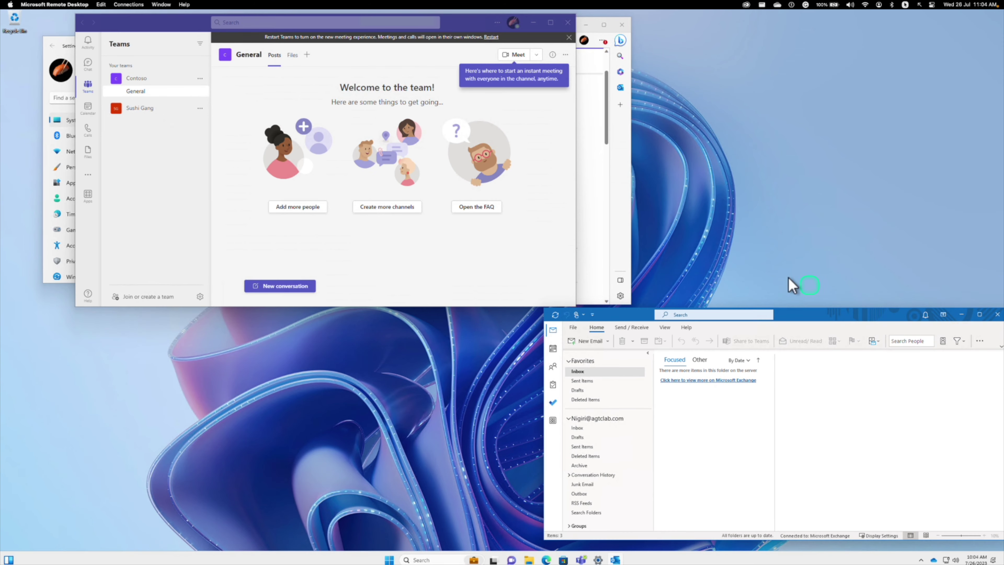
left_click_drag(469, 27, 406, 264)
left_click_drag(400, 47, 360, 43)
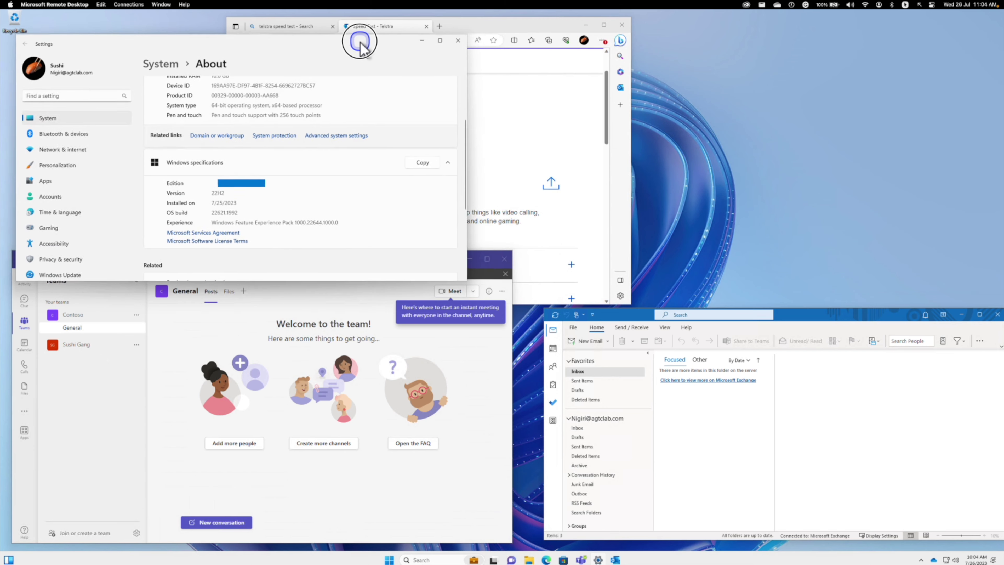
left_click_drag(460, 26, 778, 32)
left_click_drag(838, 317, 827, 316)
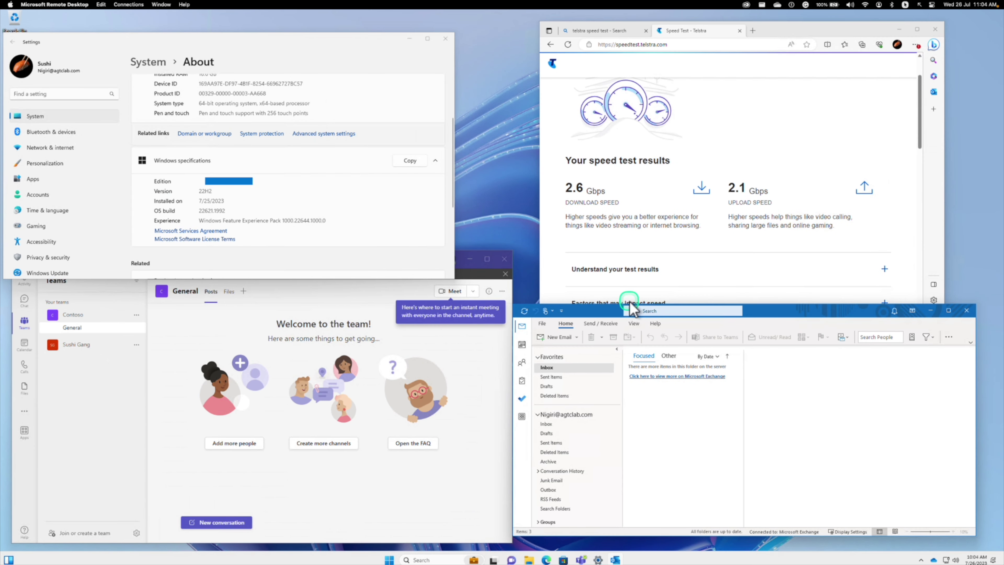
left_click(483, 381)
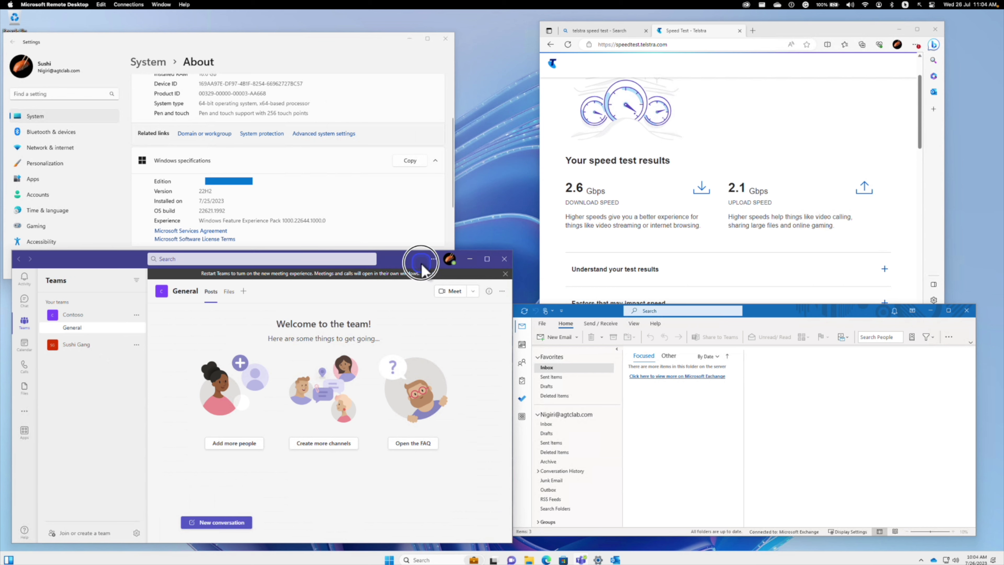
left_click_drag(425, 268, 429, 256)
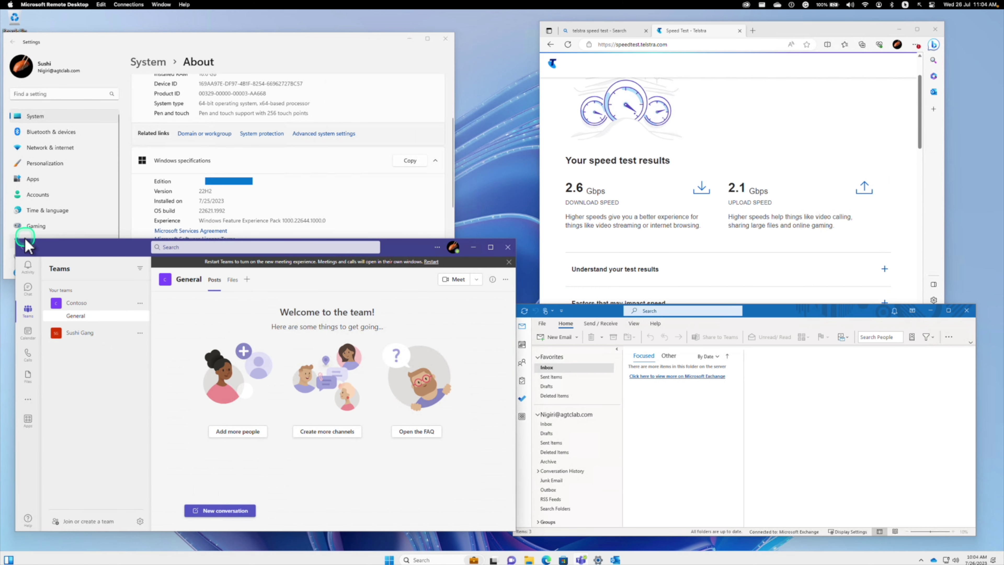
left_click_drag(15, 240, 71, 276)
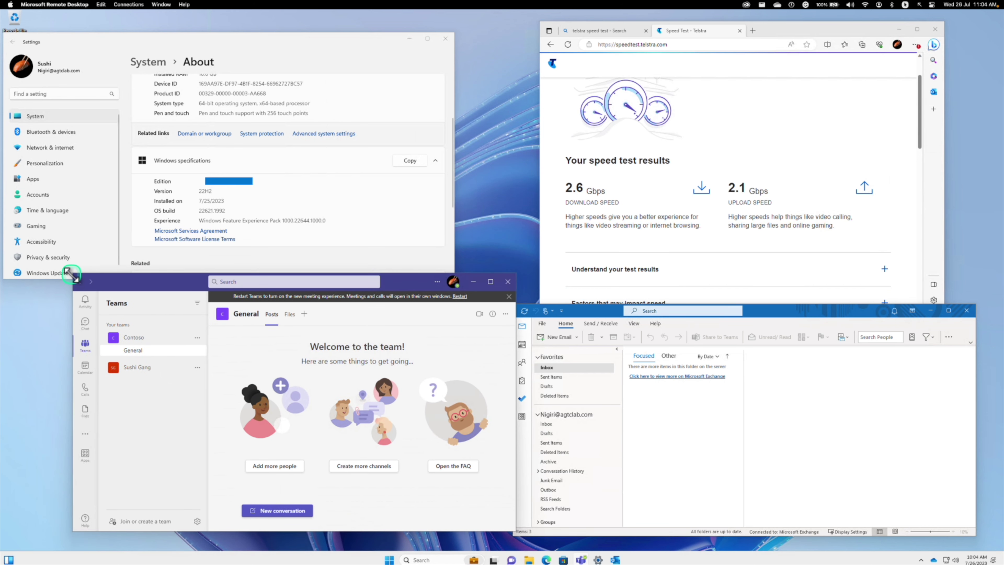
left_click_drag(8, 279, 57, 254)
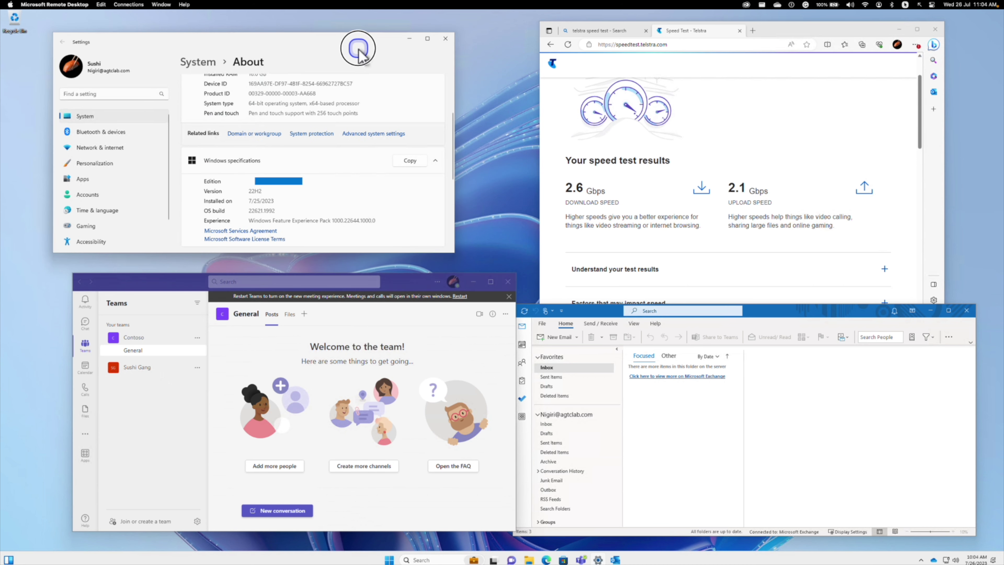
left_click_drag(358, 45, 388, 45)
Step: Fine-tune the window positions, shorten Edge, and switch the remote session to a window
left_click(687, 23)
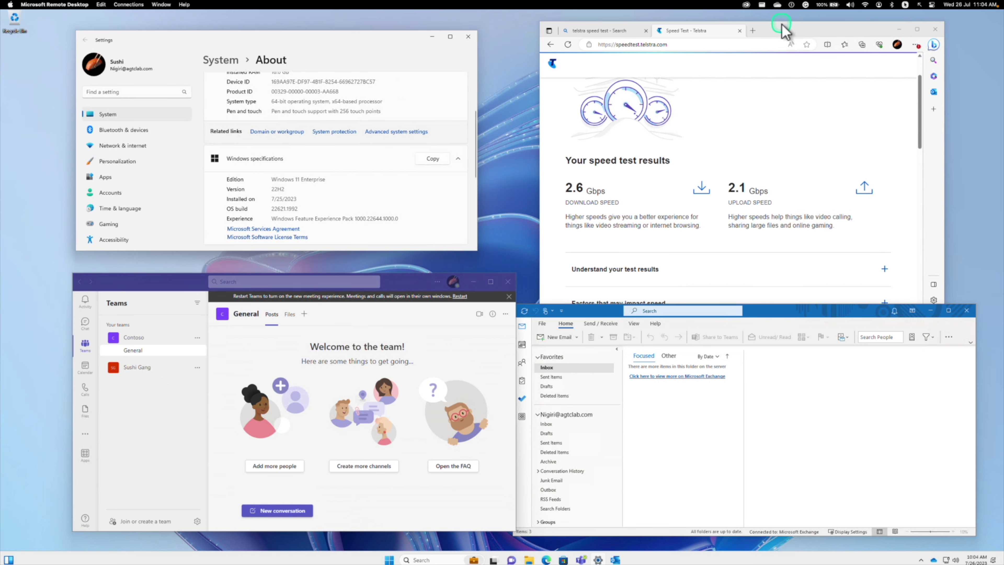
left_click_drag(782, 24, 780, 22)
left_click(803, 315)
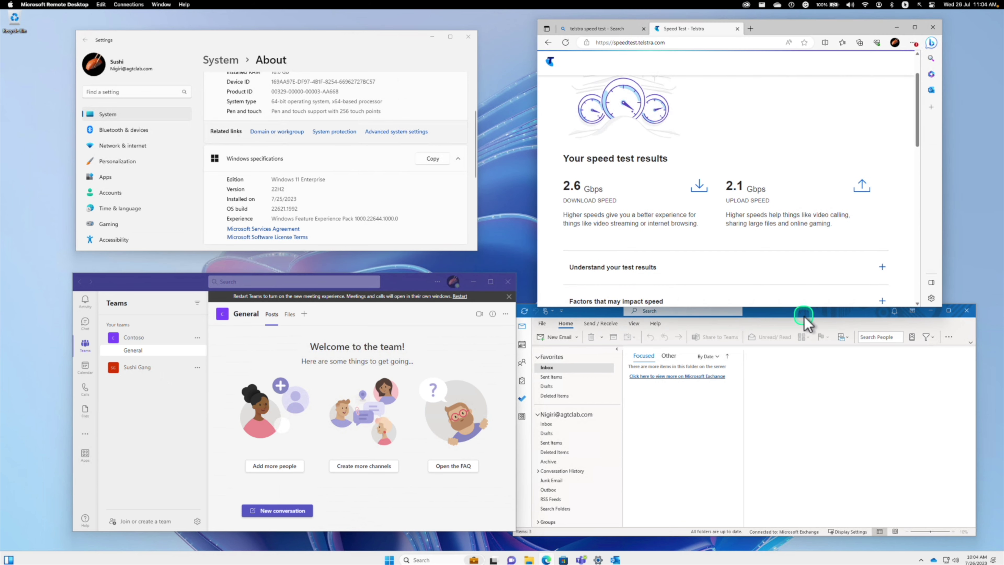
left_click_drag(805, 321, 810, 329)
left_click_drag(393, 290, 342, 300)
left_click_drag(546, 307, 547, 281)
left_click_drag(593, 322, 588, 313)
mouse_move(518, 5)
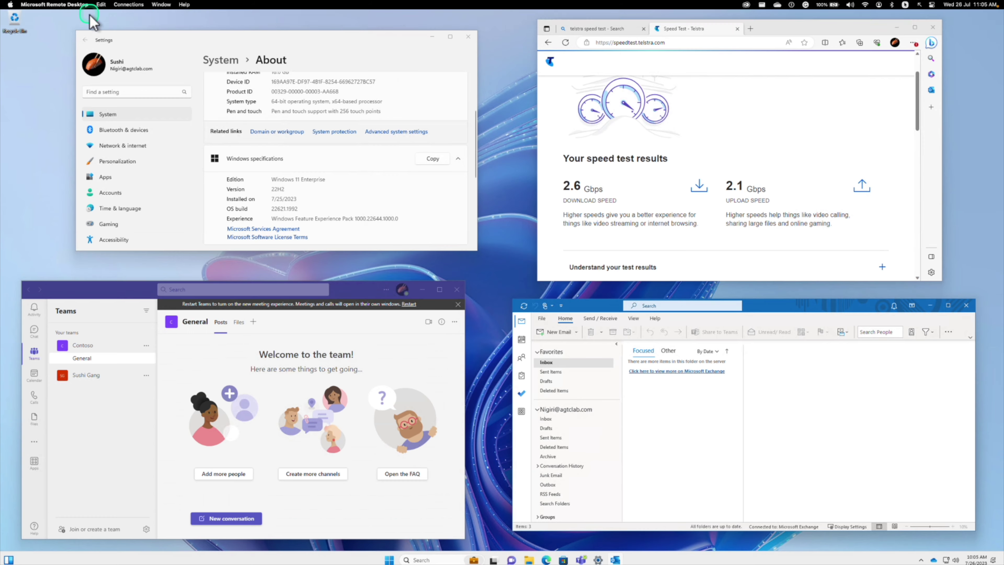
left_click(21, 15)
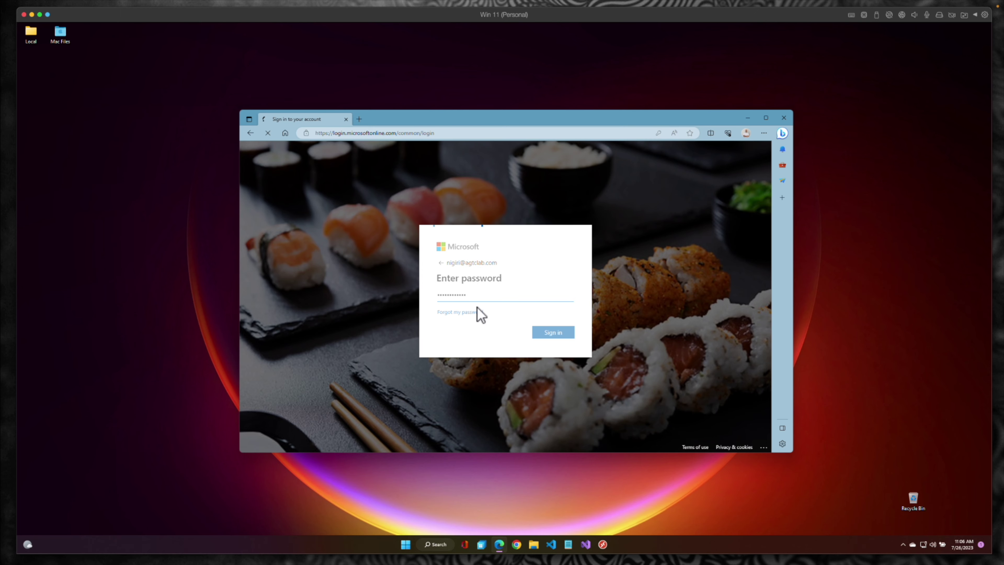
Step: Sign in to the account, declining the password update and staying signed in
key("Return")
left_click(668, 212)
left_click(553, 336)
left_click_drag(218, 80, 177, 56)
Step: From the Windows 365 app download page, open the app's listing in Microsoft Store
left_click(186, 135)
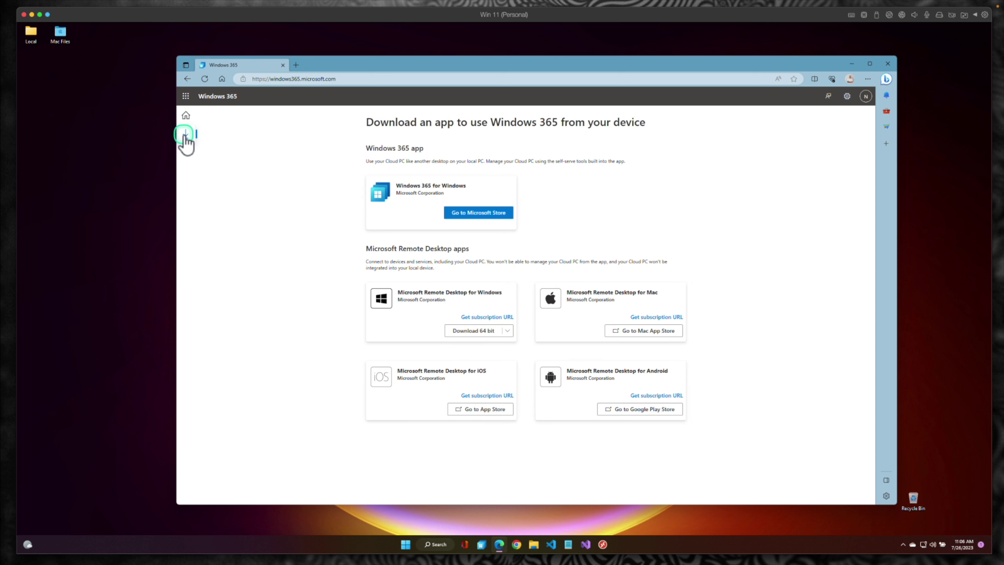
left_click(458, 212)
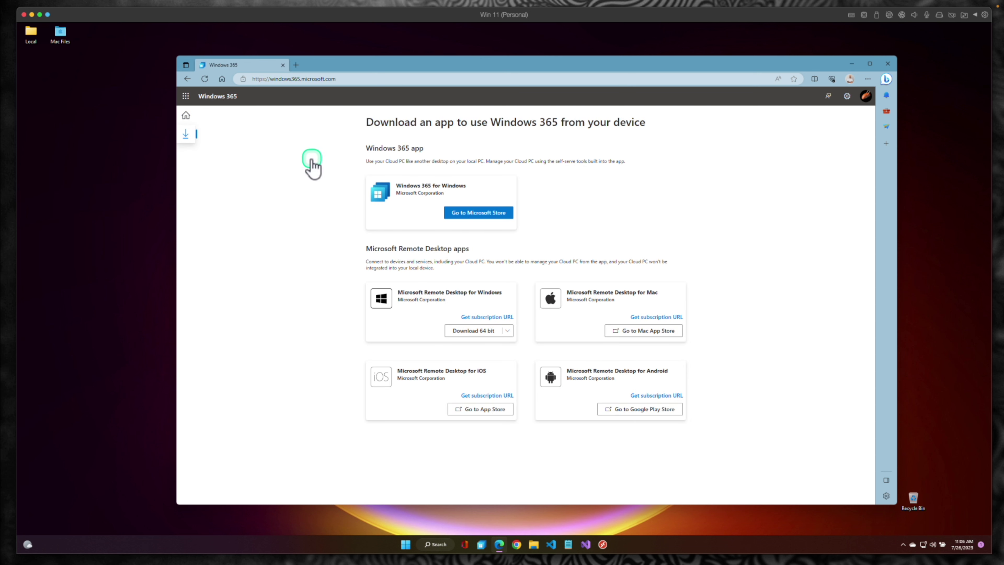
left_click(458, 213)
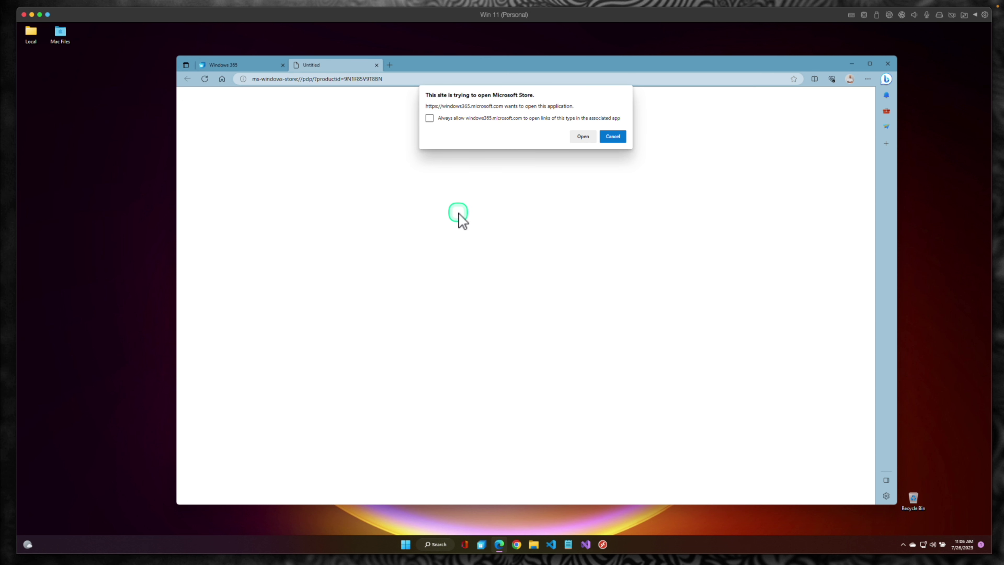
left_click(583, 136)
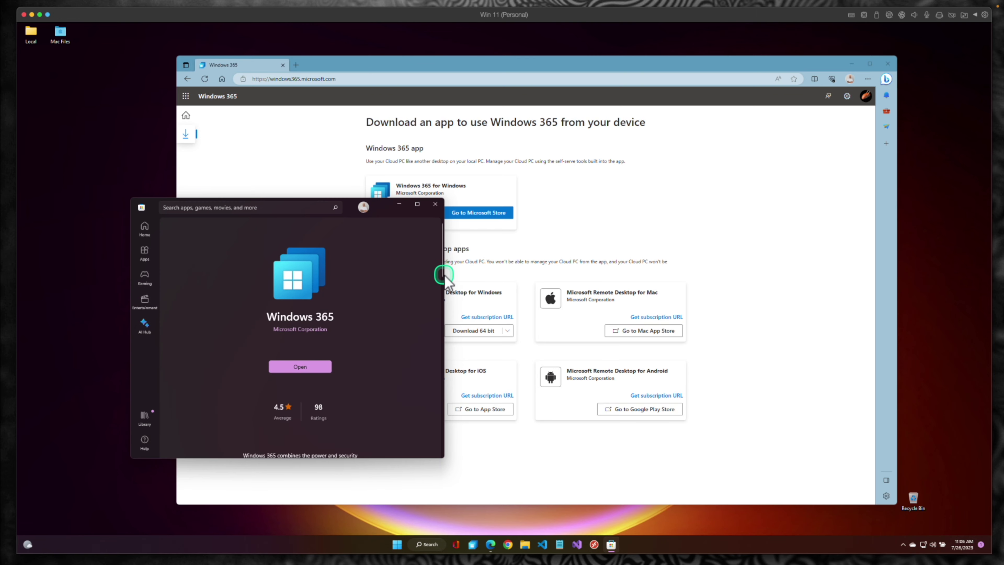
left_click_drag(444, 276, 758, 293)
left_click_drag(266, 204, 316, 141)
Step: Launch the Windows 365 app from the Store, then minimise the Store and browser
scroll(482, 274, "down", 3)
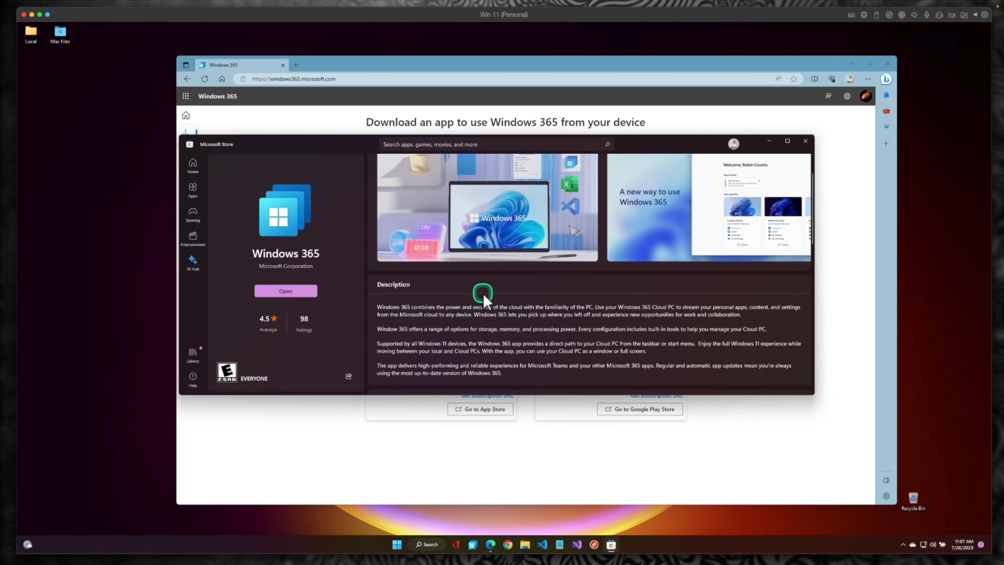
scroll(486, 314, "down", 3)
scroll(469, 285, "up", 5)
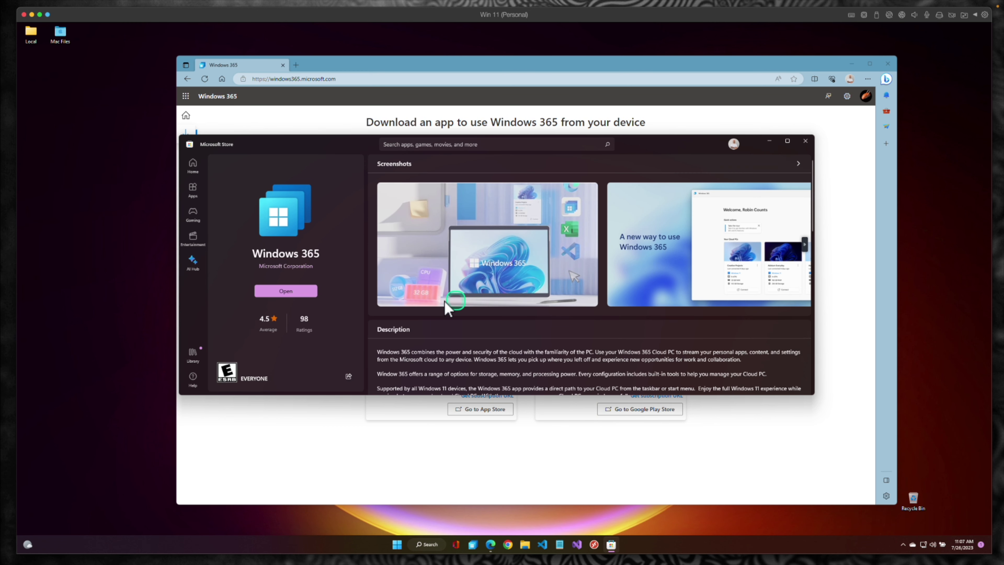
left_click(286, 293)
left_click(285, 292)
left_click(769, 140)
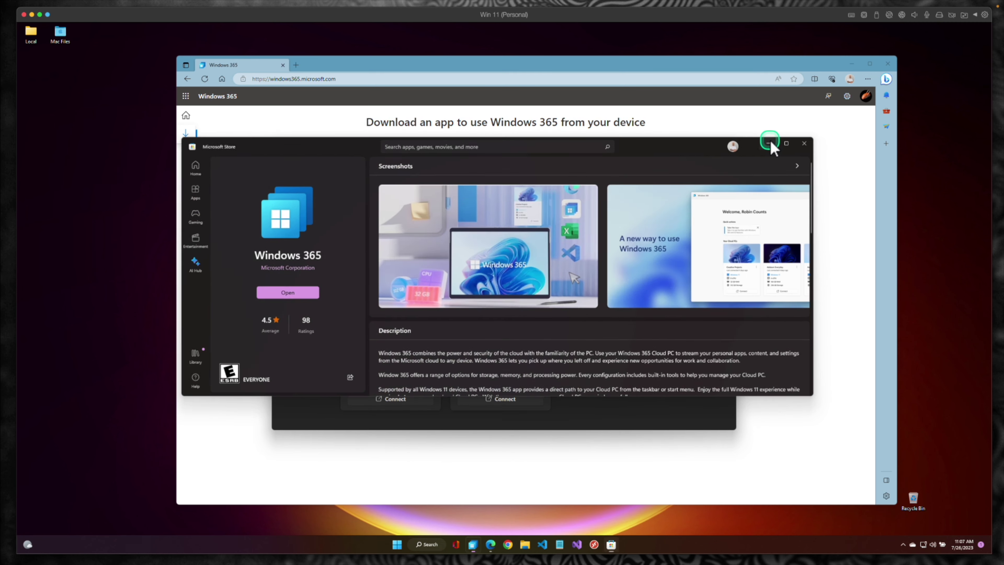
left_click(852, 64)
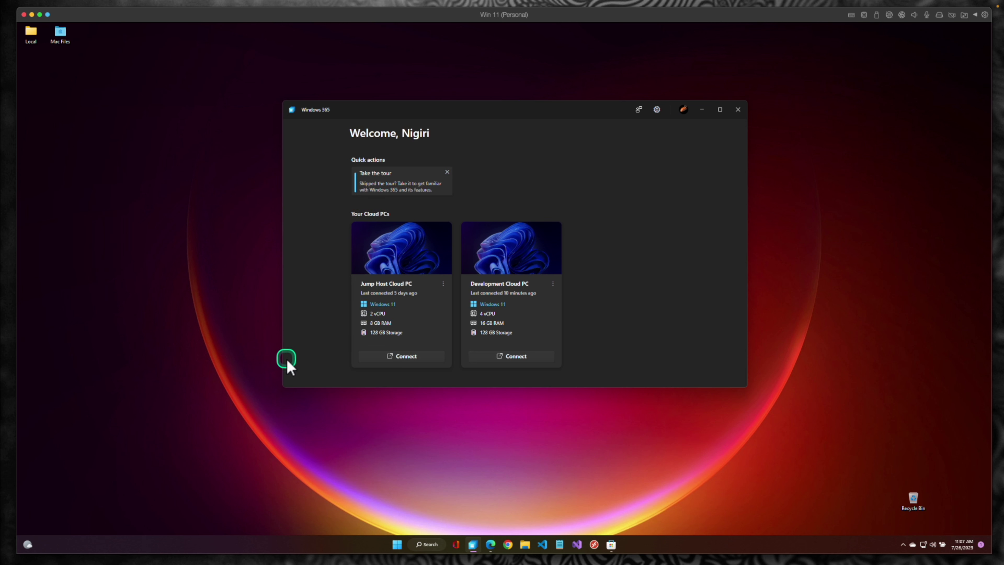
Step: Enlarge and reposition the Windows 365 window, close the tour card, and connect to Development
left_click_drag(284, 388, 95, 420)
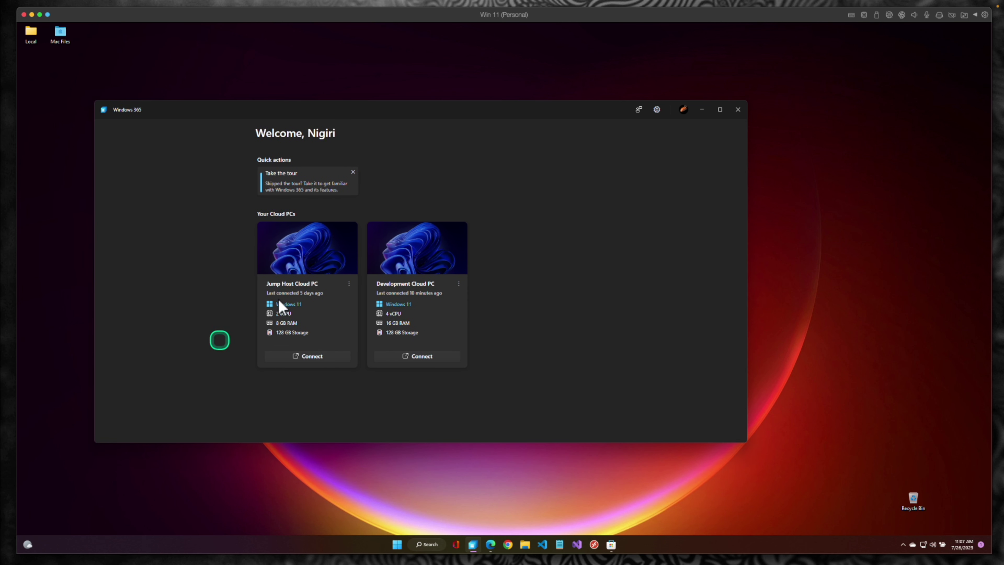
left_click_drag(421, 118, 576, 114)
left_click(503, 165)
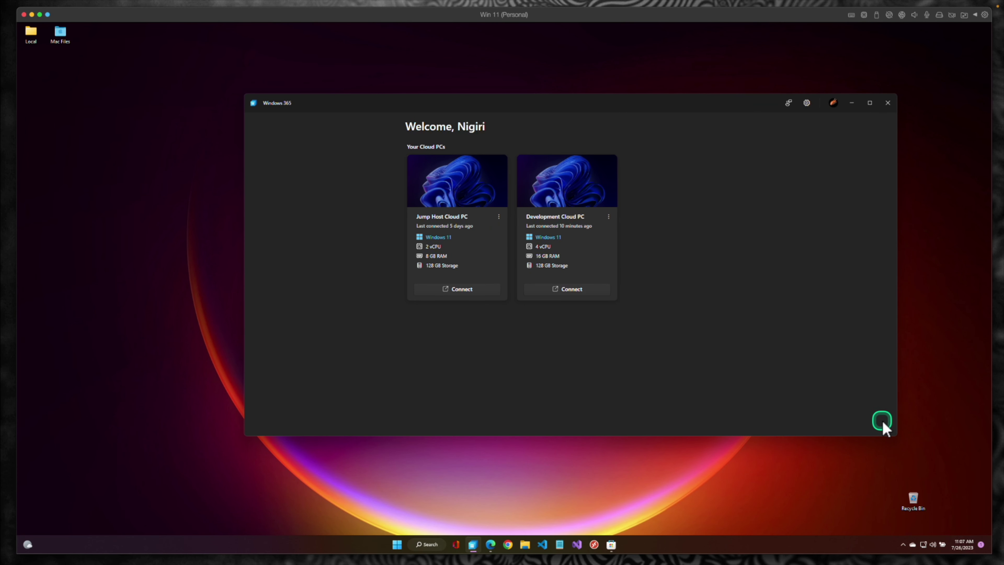
left_click_drag(896, 436, 739, 421)
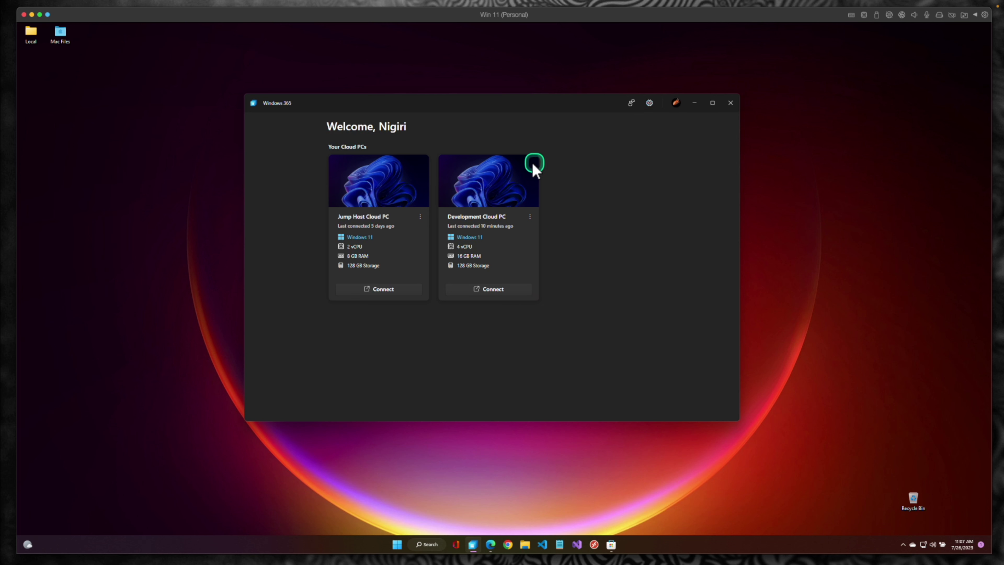
left_click_drag(498, 104, 513, 153)
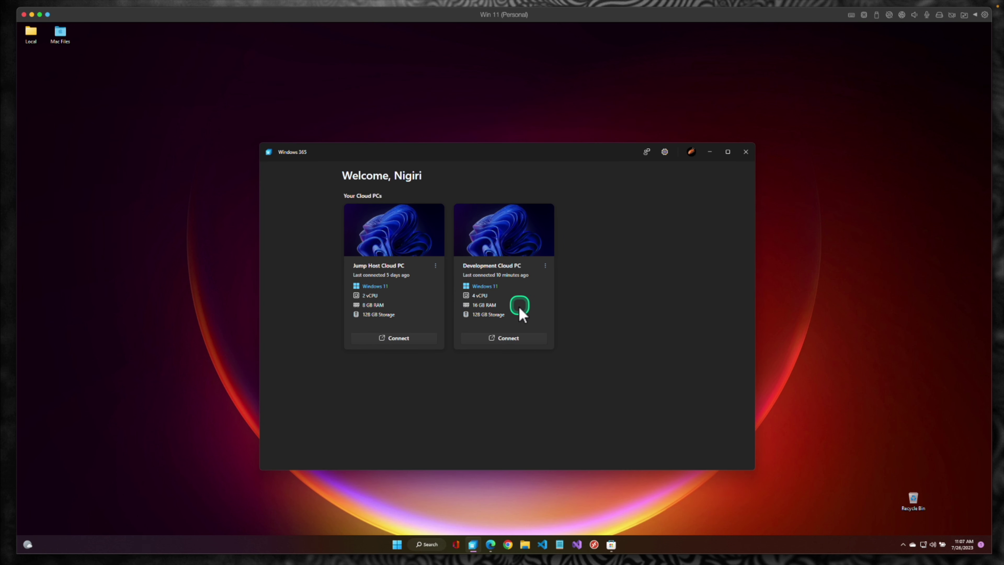
left_click(501, 340)
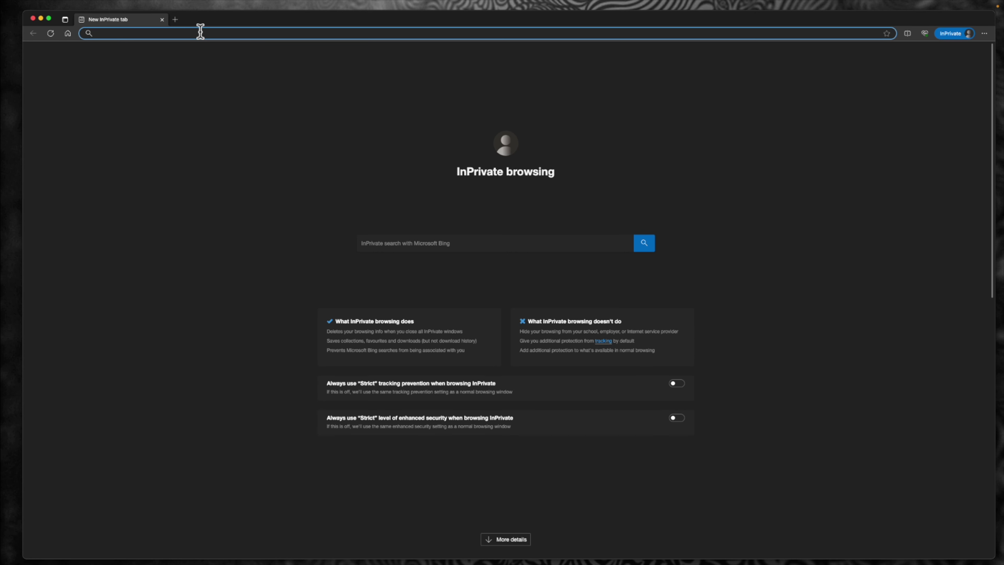
Step: Load endpoint.microsoft.com and sign in with the admin account, staying signed in
type("endpoint.microsoft.com")
key("Return")
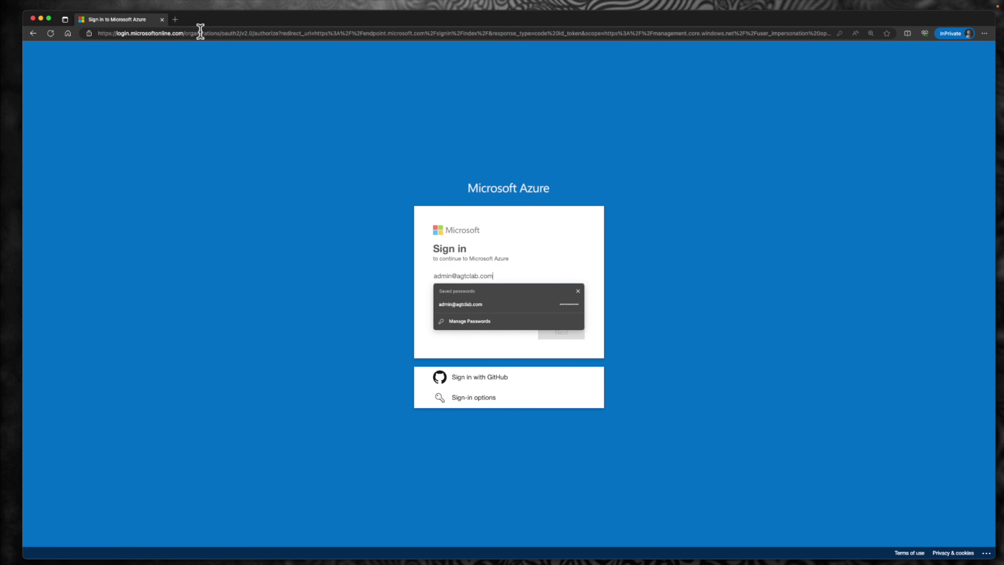
key("Return")
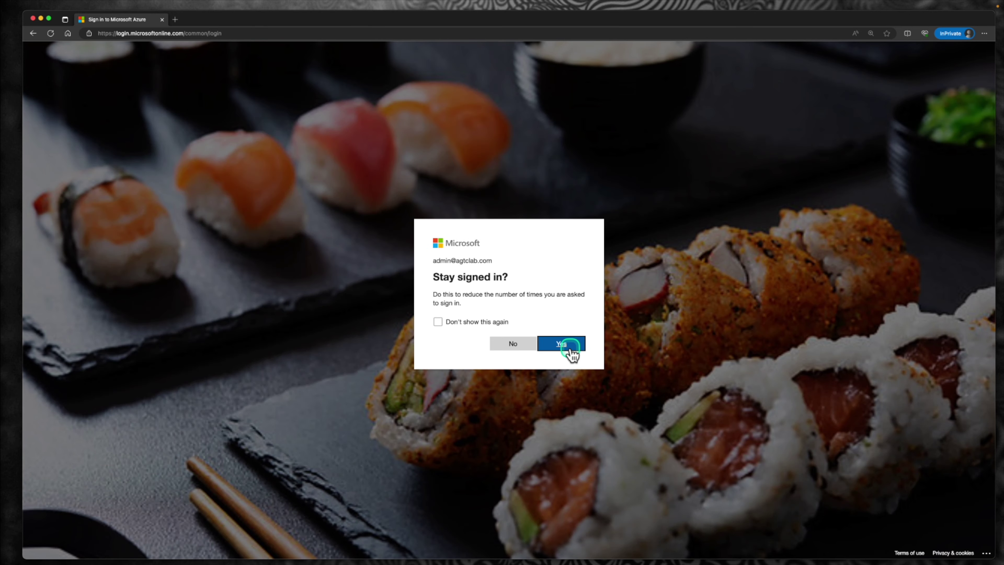
left_click(569, 347)
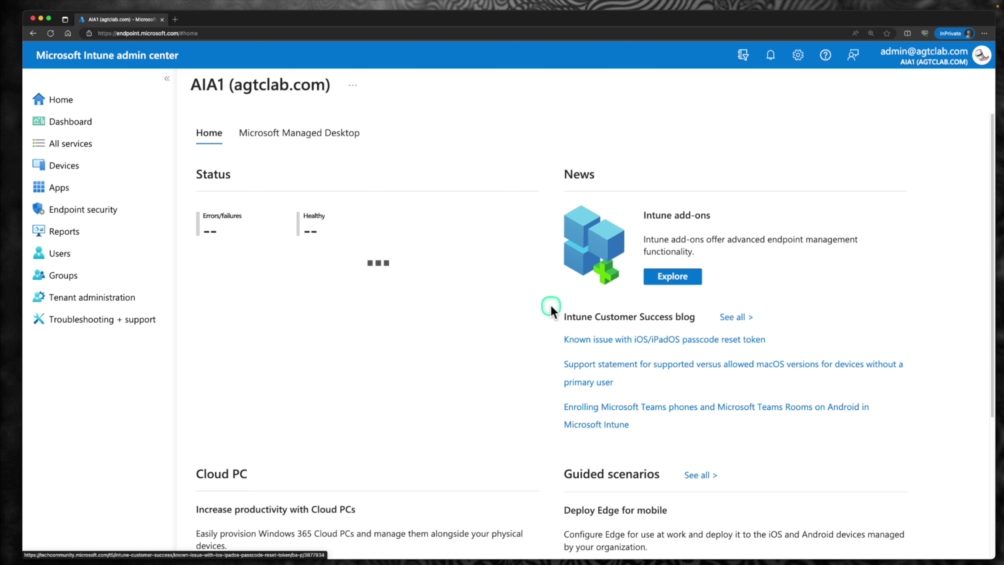
Step: Under All users, open the user's licenses and edit their license assignments
left_click(71, 188)
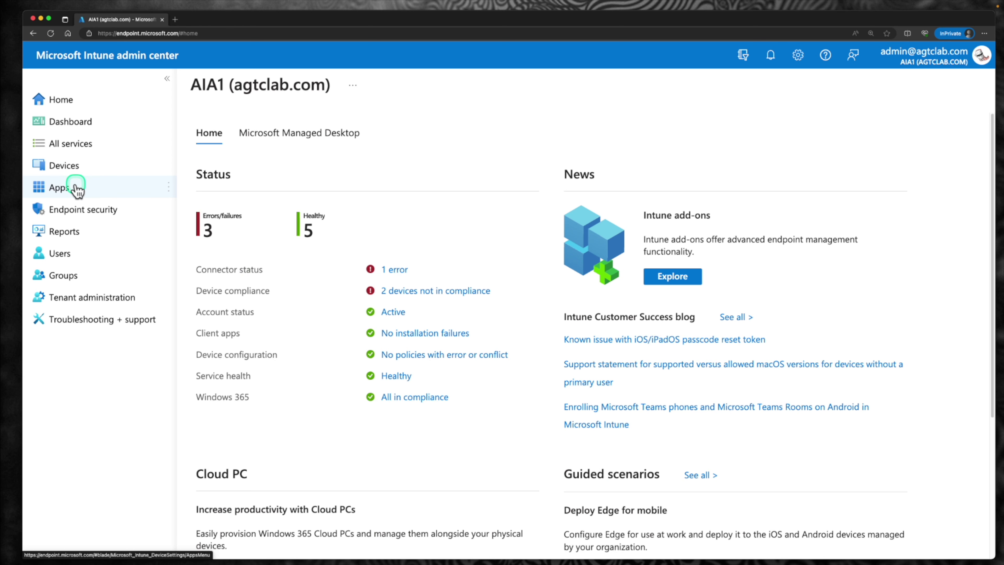
left_click(74, 255)
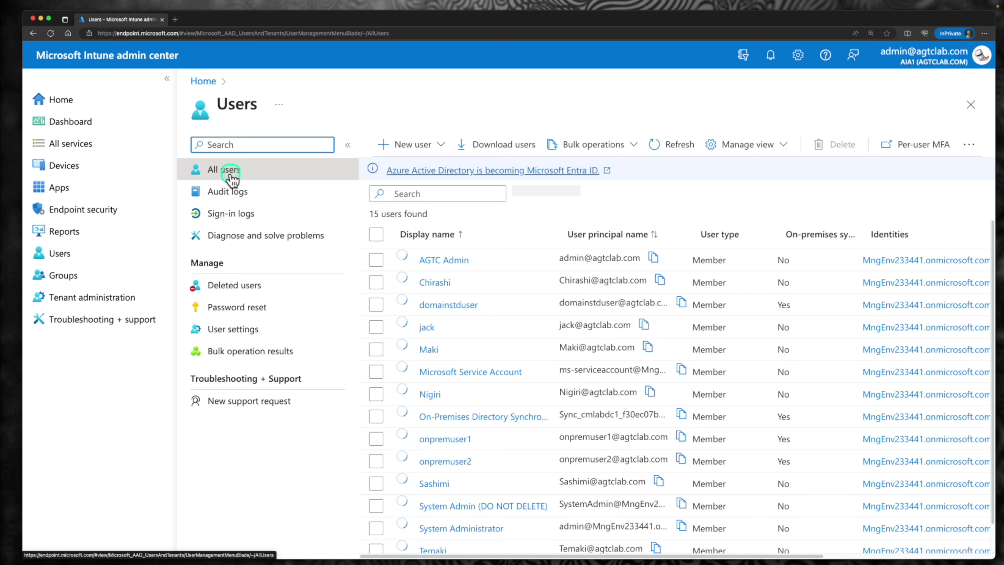
left_click(232, 174)
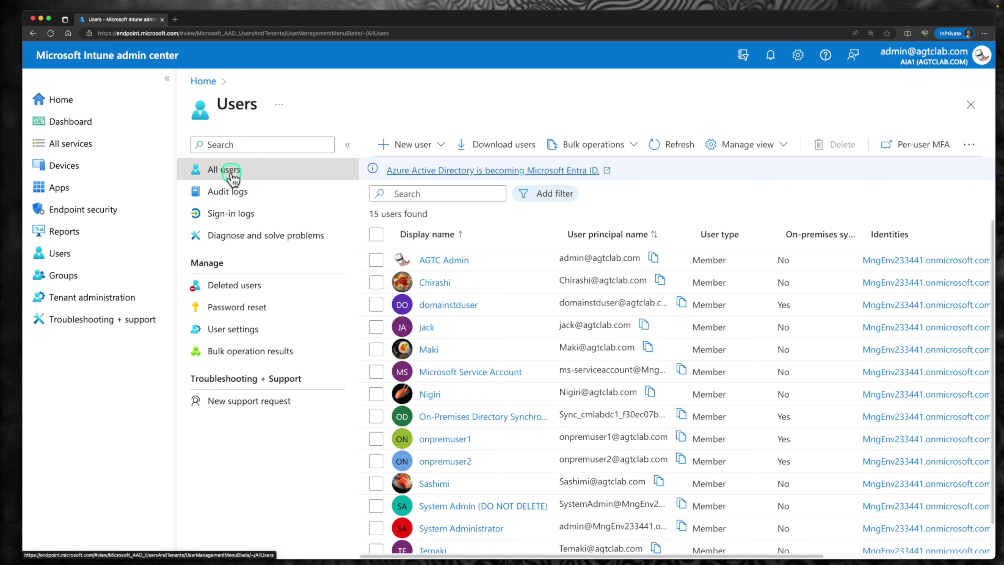
left_click(433, 461)
left_click(251, 408)
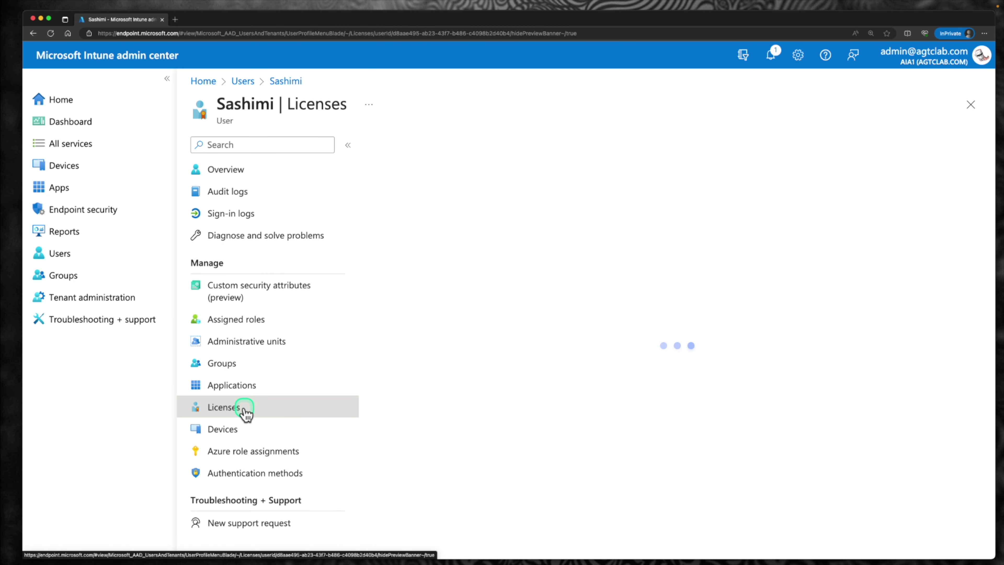
left_click(415, 148)
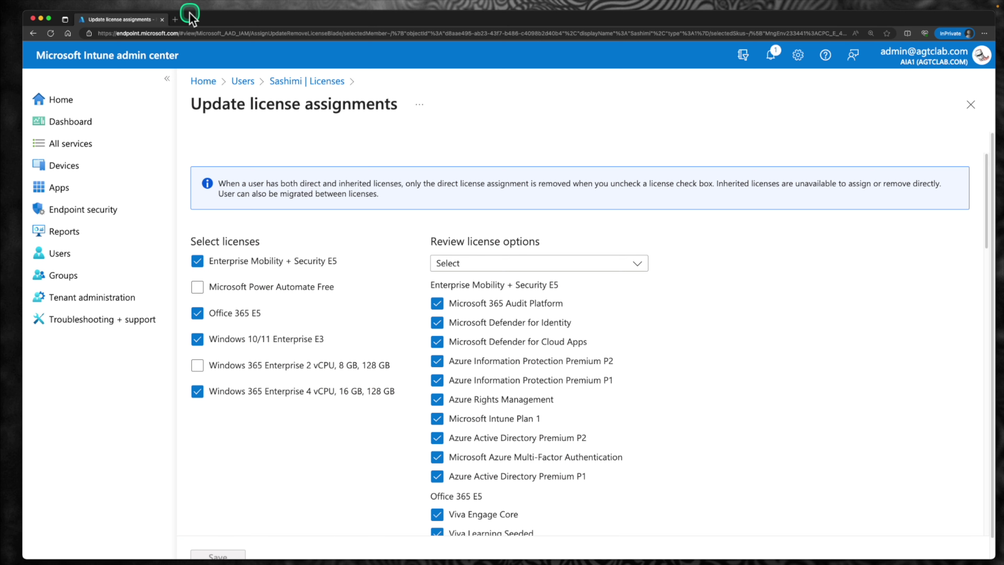
Step: In a new private tab, open Cloud PC creation in the Intune admin center
left_click(176, 19)
type("endpoint.microsoft.com")
key("Return")
left_click(90, 165)
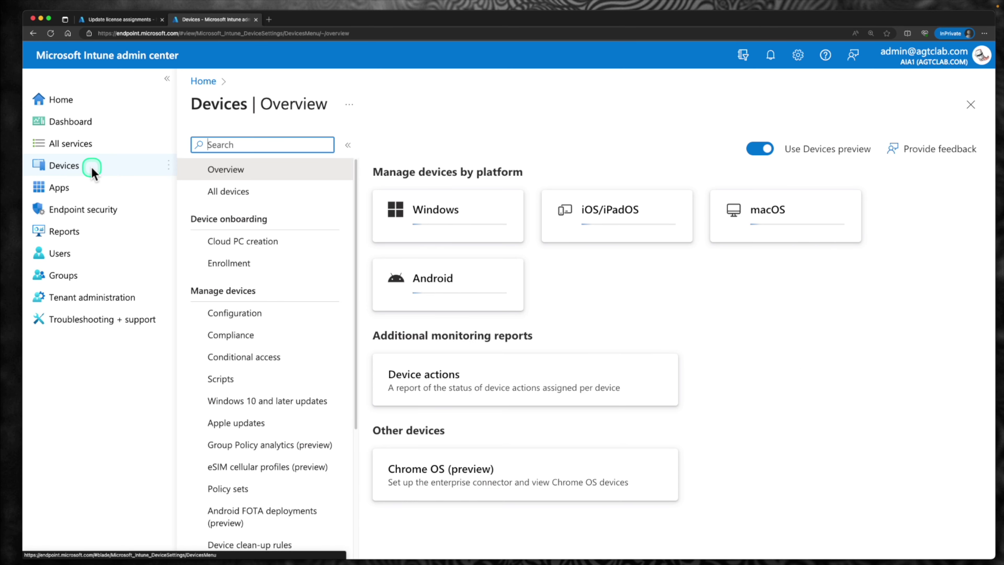
left_click(242, 242)
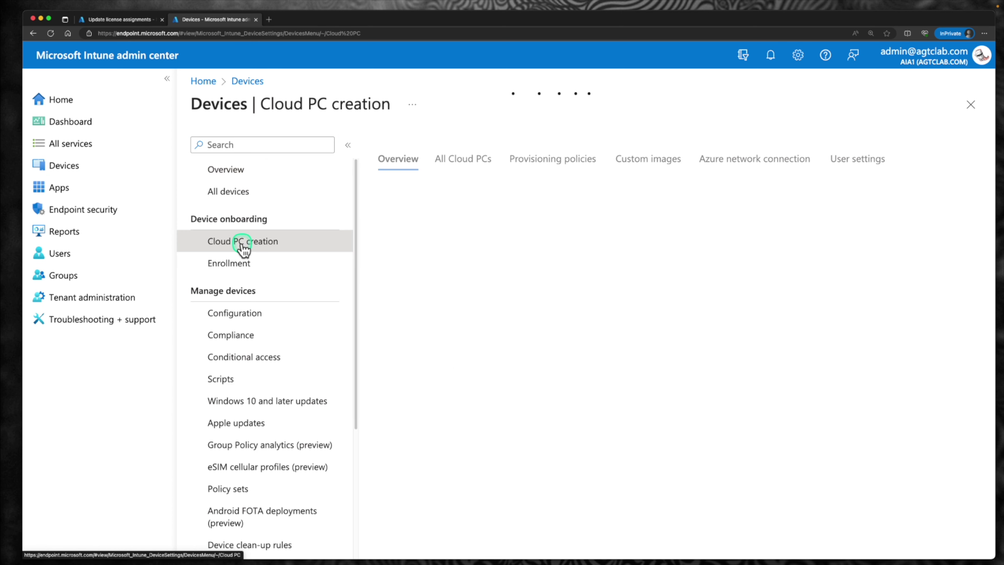
Step: List all Cloud PCs and read why one Cloud PC is not provisioned
left_click(458, 162)
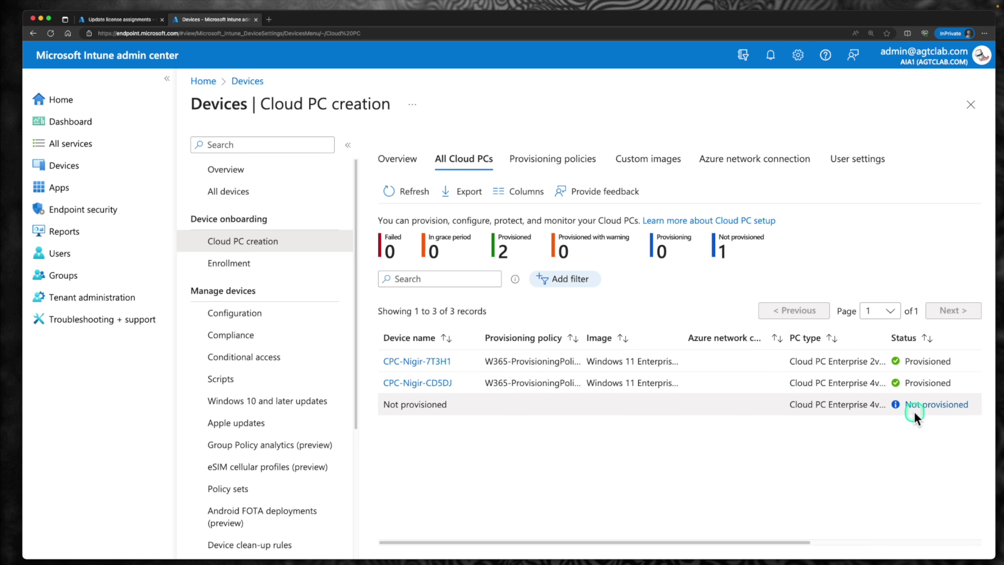
left_click(924, 408)
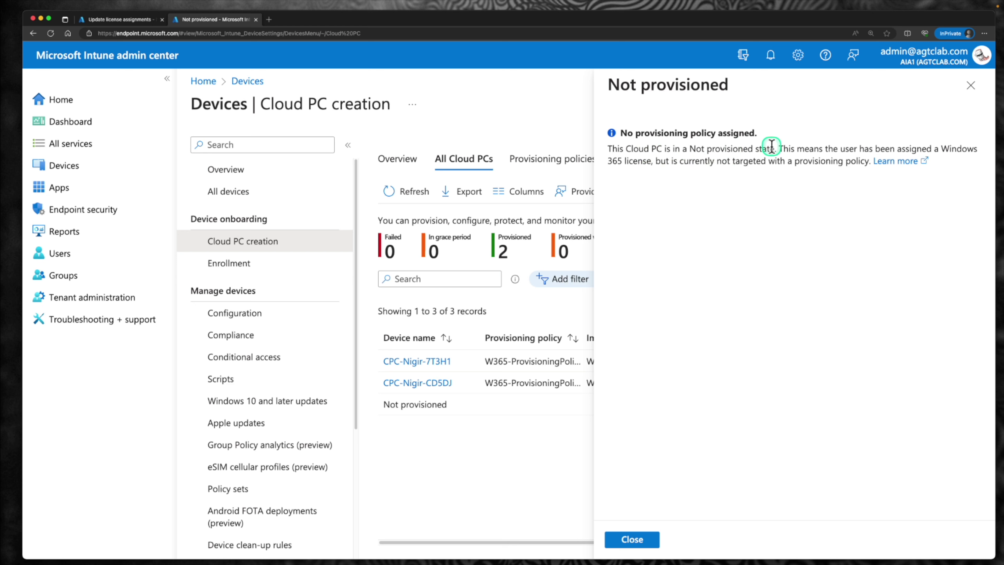
left_click_drag(773, 147, 843, 163)
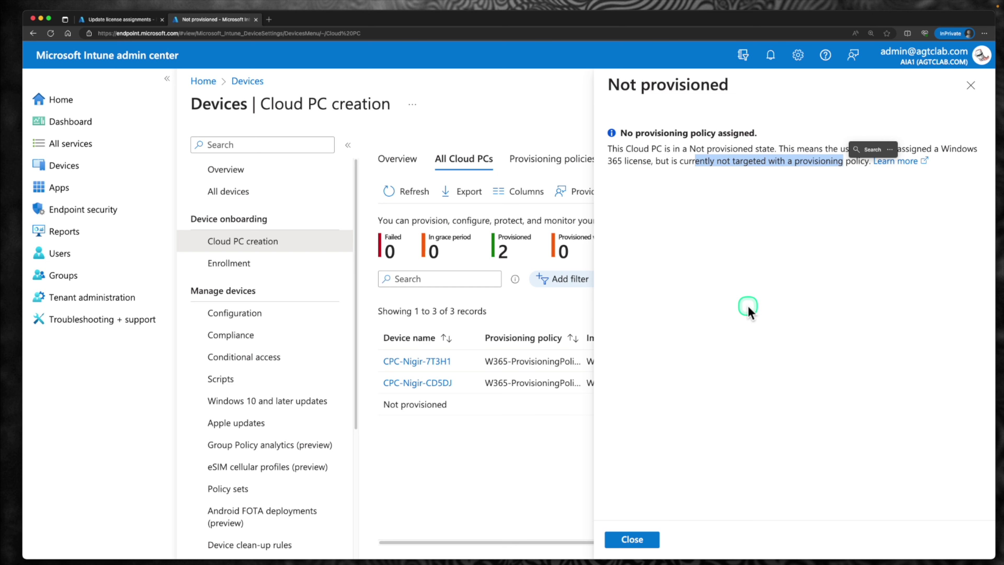
left_click(971, 85)
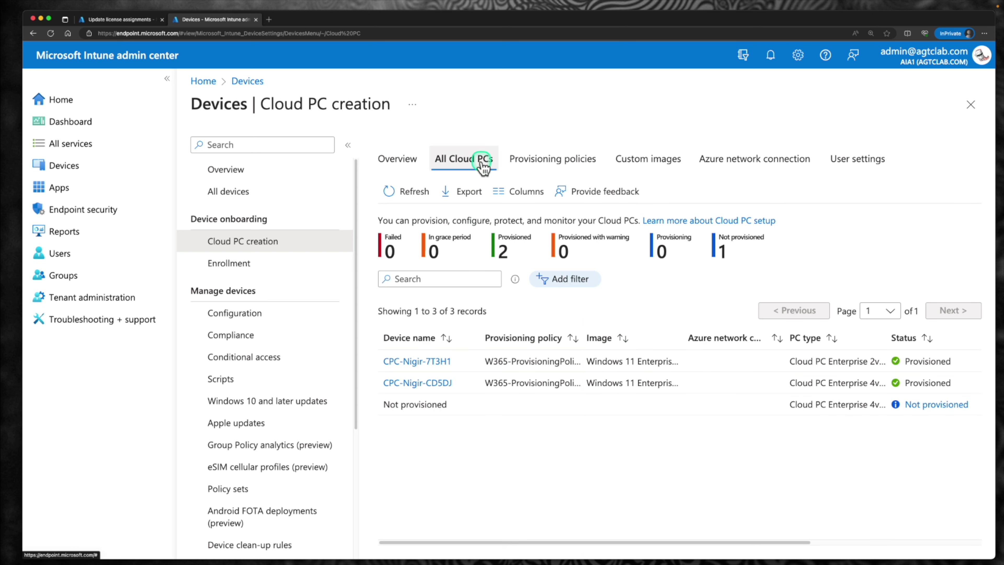
Step: Check the second provisioning policy's assigned Windows 365 User group, then return to All Cloud PCs
left_click(543, 167)
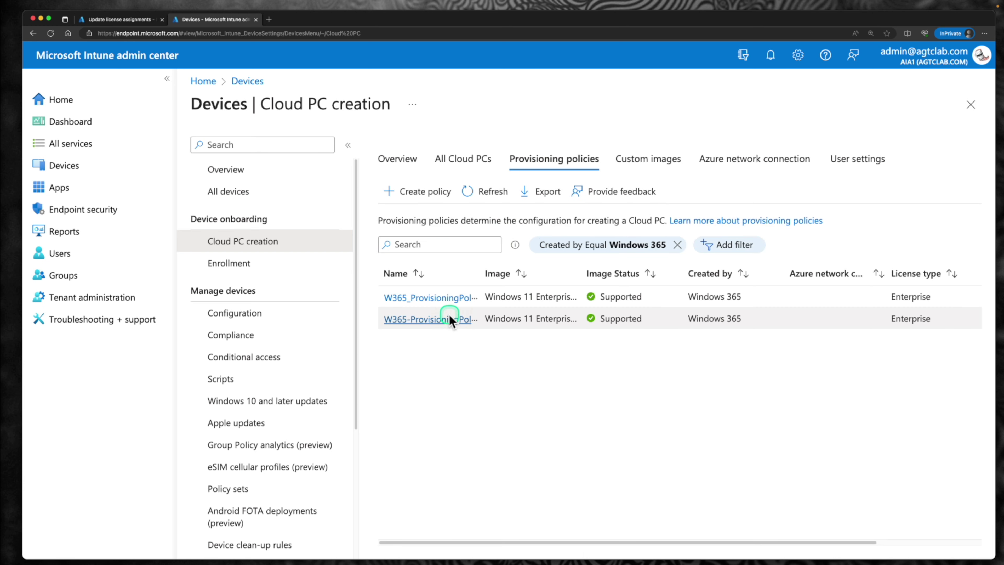
left_click(442, 318)
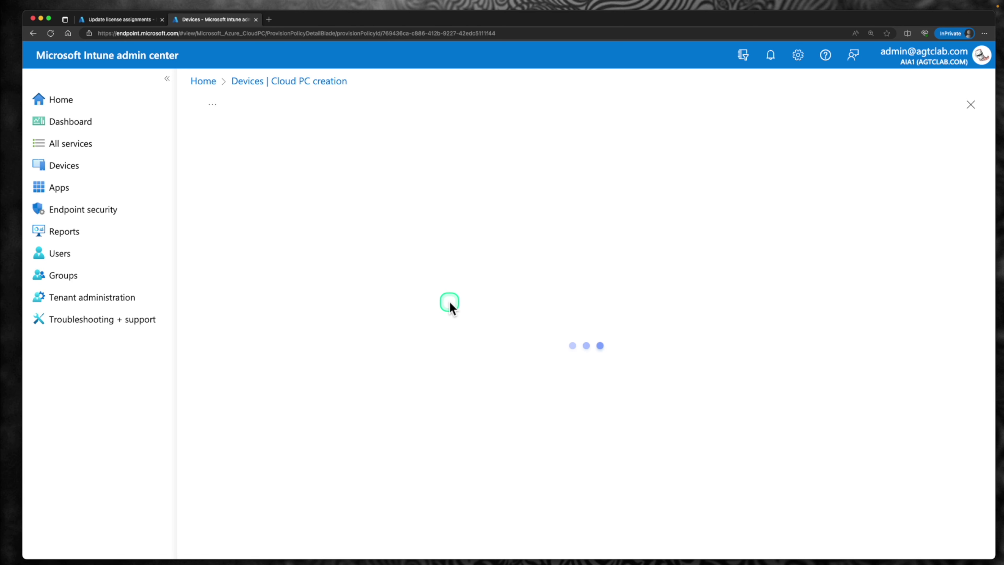
scroll(449, 313, "down", 3)
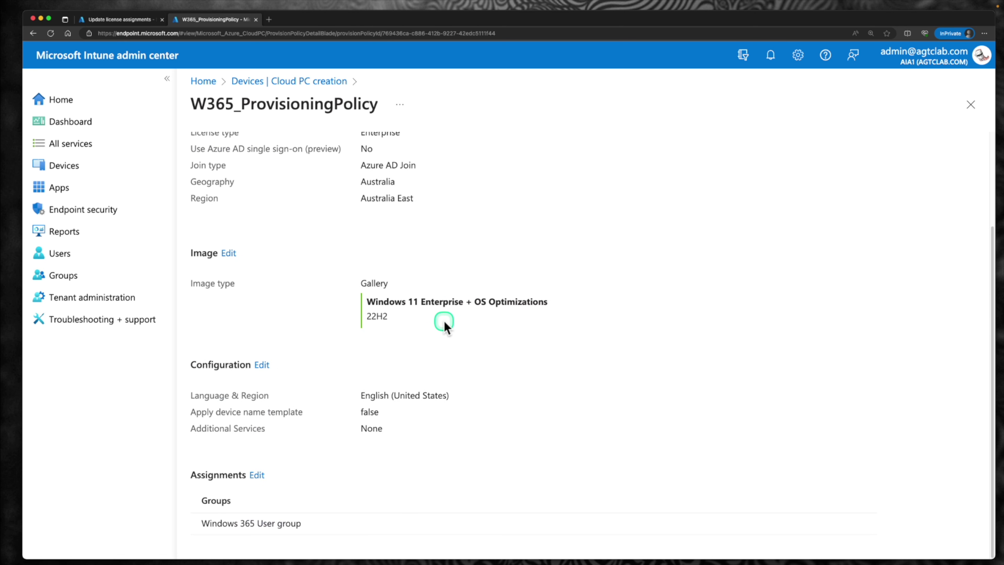
left_click_drag(212, 525, 299, 523)
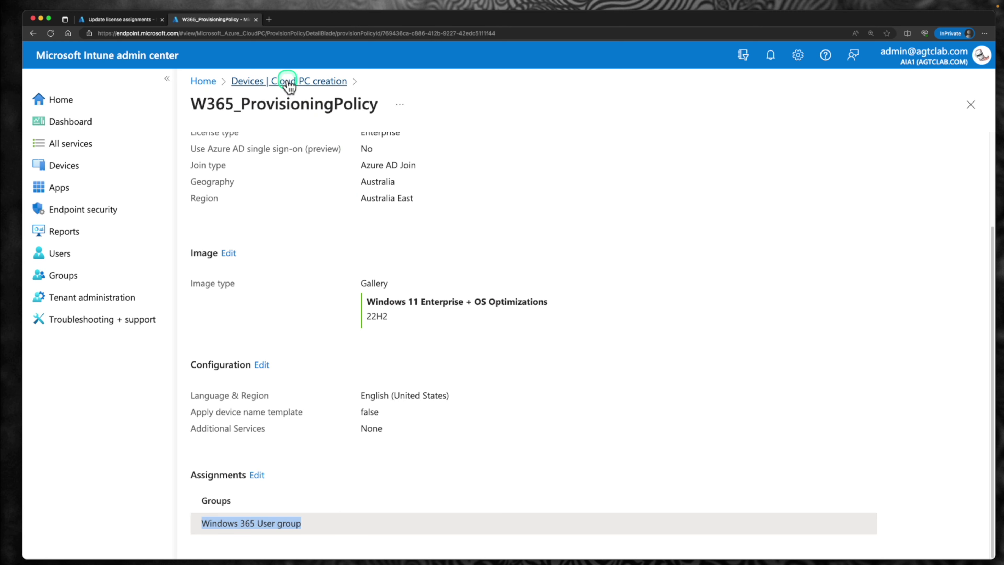
left_click(287, 81)
left_click(469, 160)
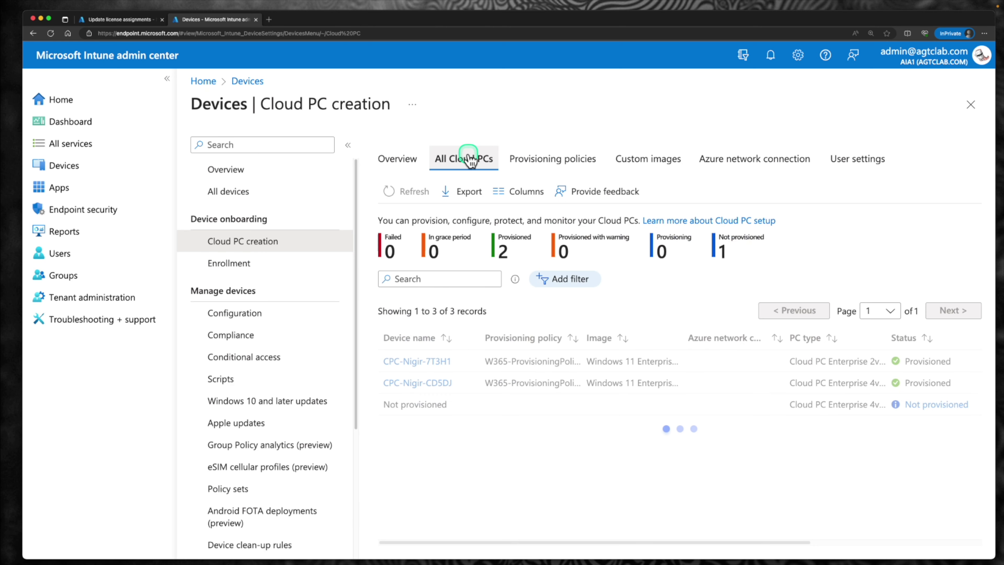
left_click(419, 383)
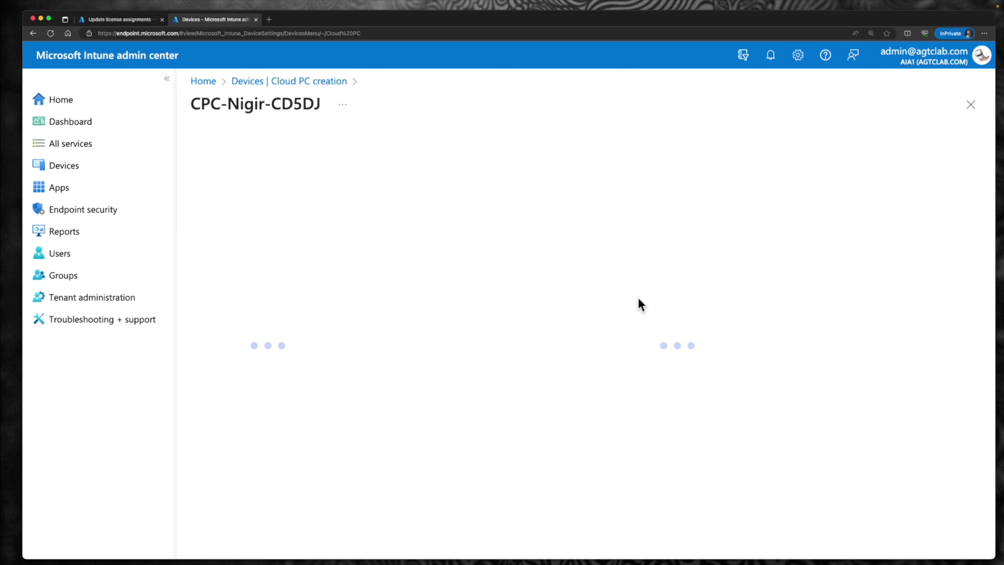
mouse_move(361, 113)
left_mouse_down()
mouse_move(455, 174)
mouse_move(967, 170)
left_mouse_up()
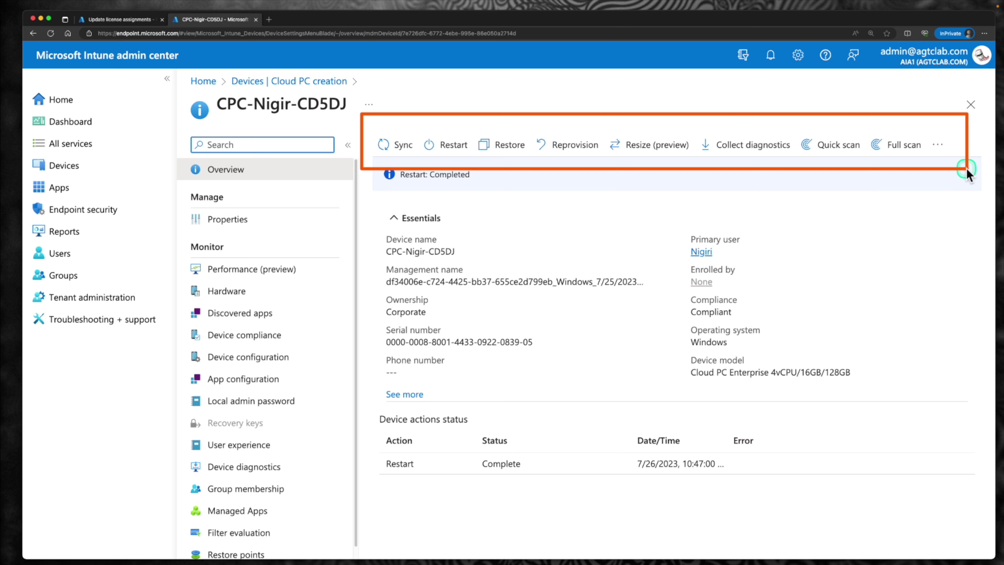
left_click(647, 146)
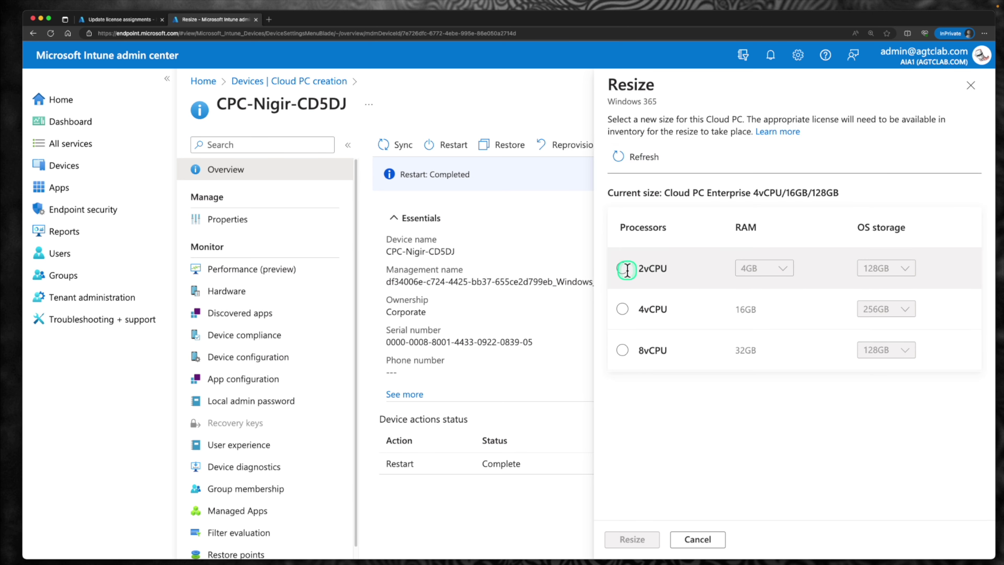
left_click(623, 268)
left_click(771, 277)
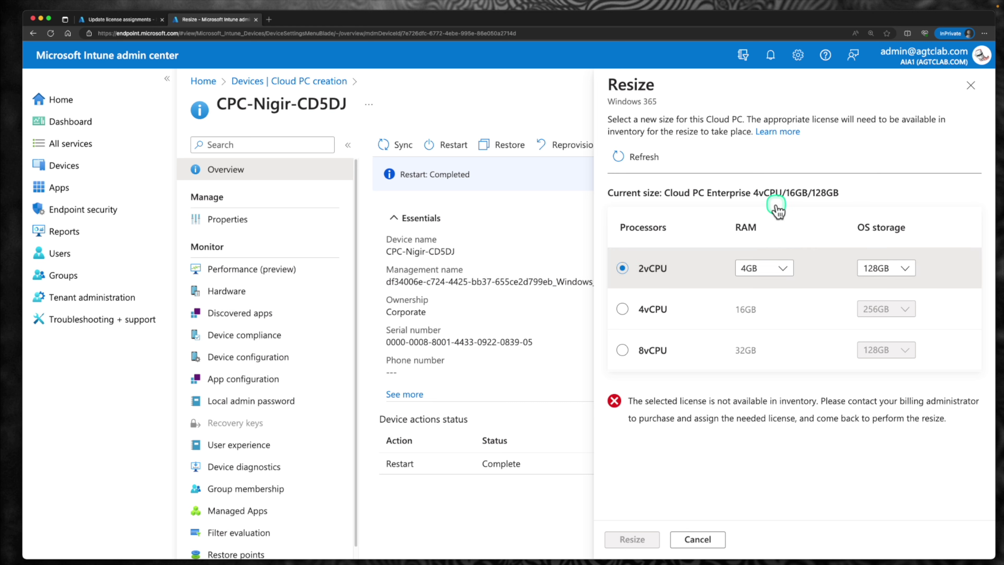
left_click_drag(755, 195, 833, 198)
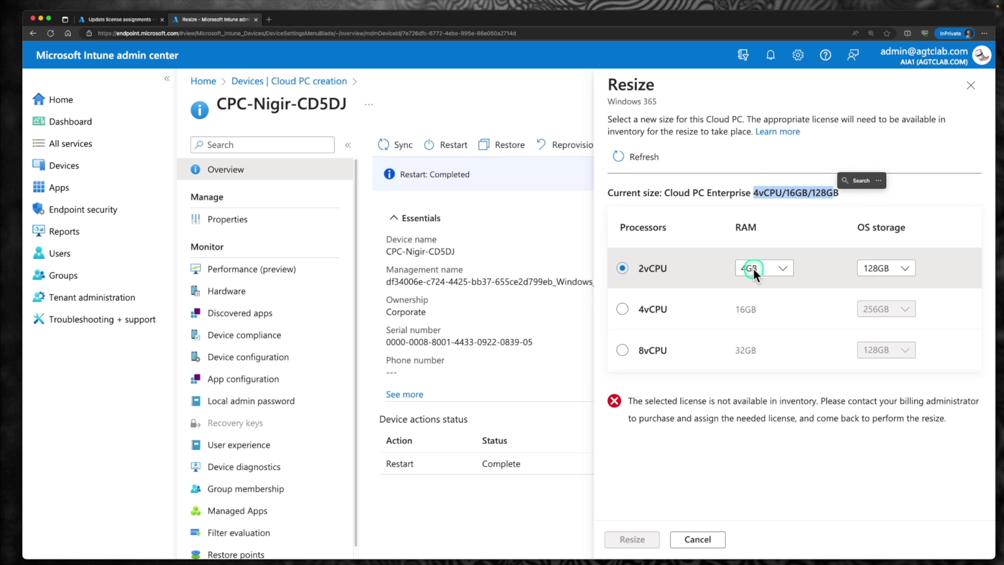
left_click(619, 355)
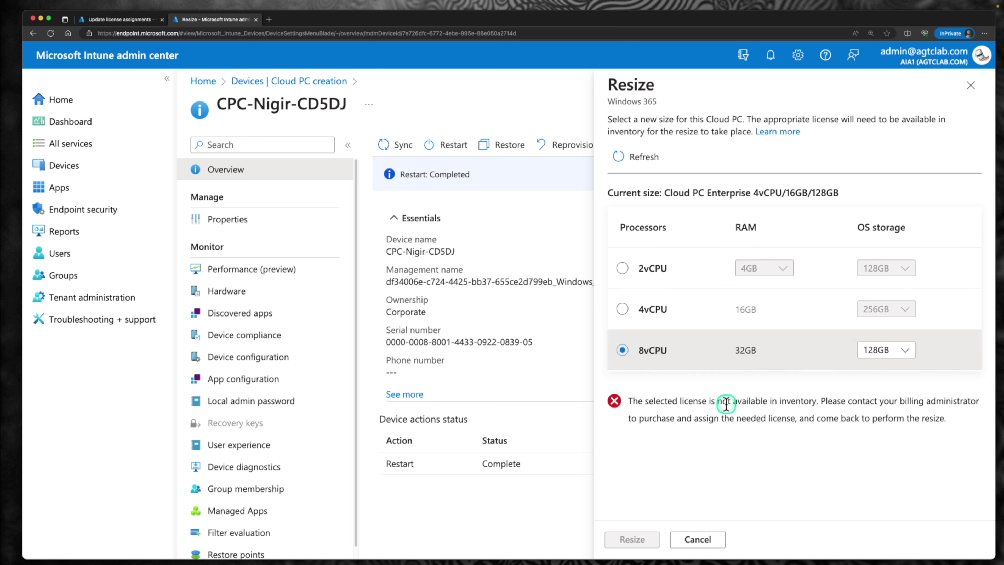
left_click_drag(684, 402, 813, 402)
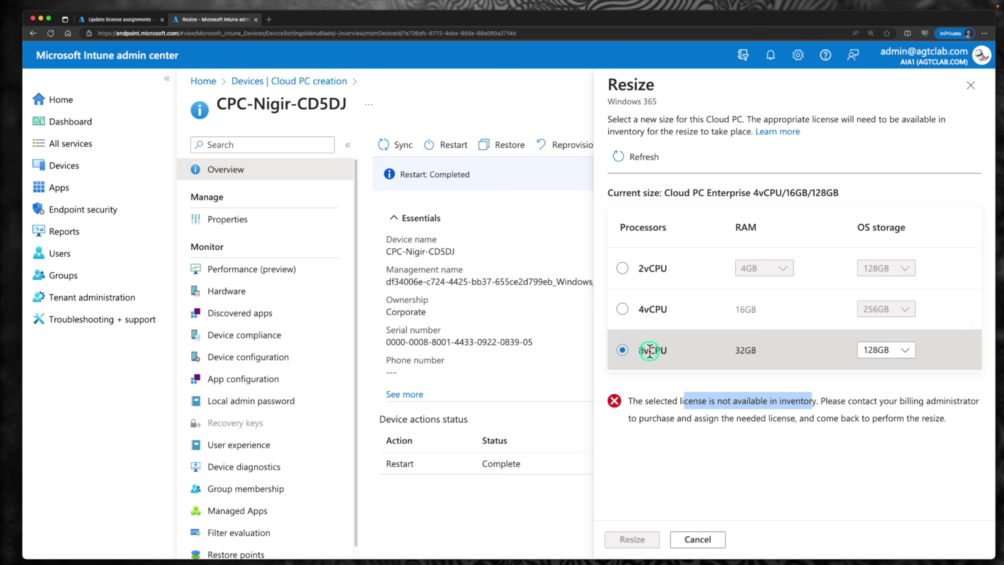
double_click(641, 315)
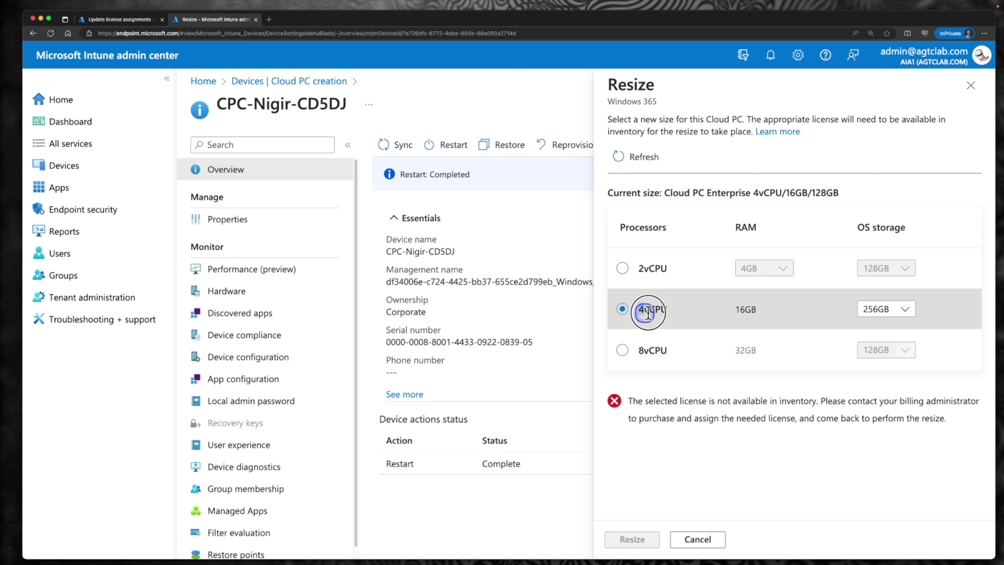
left_click(970, 92)
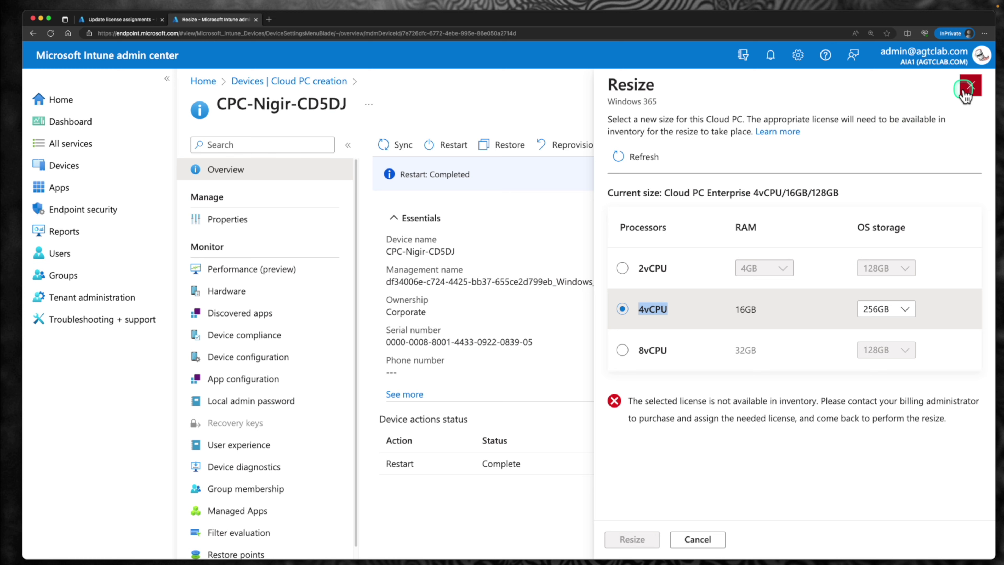
left_click(296, 84)
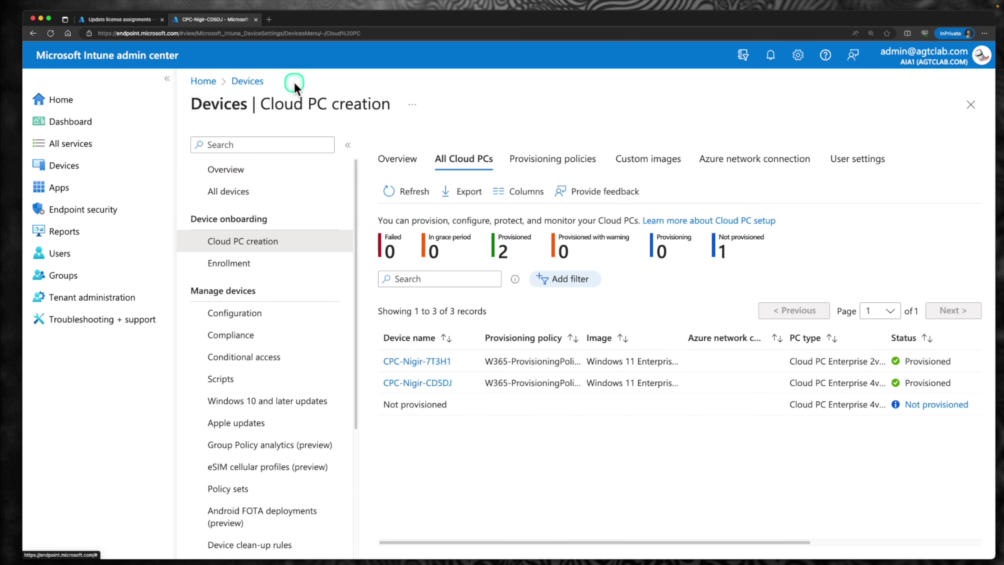
Step: Preview resizing CPC-Nigir-7T3H1 to 4vCPU with 128GB storage, closing without applying
left_click(437, 383)
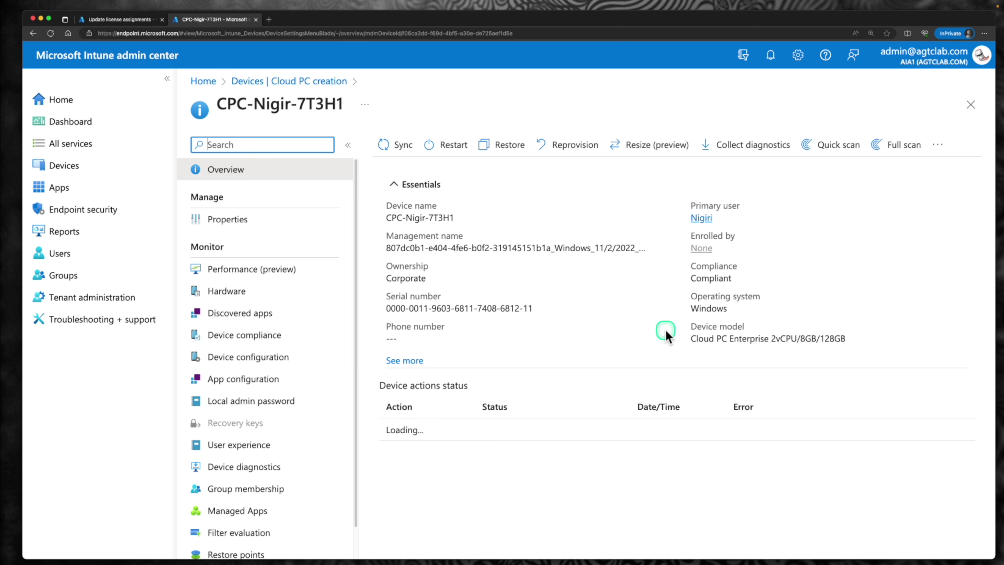
left_click_drag(778, 378, 834, 376)
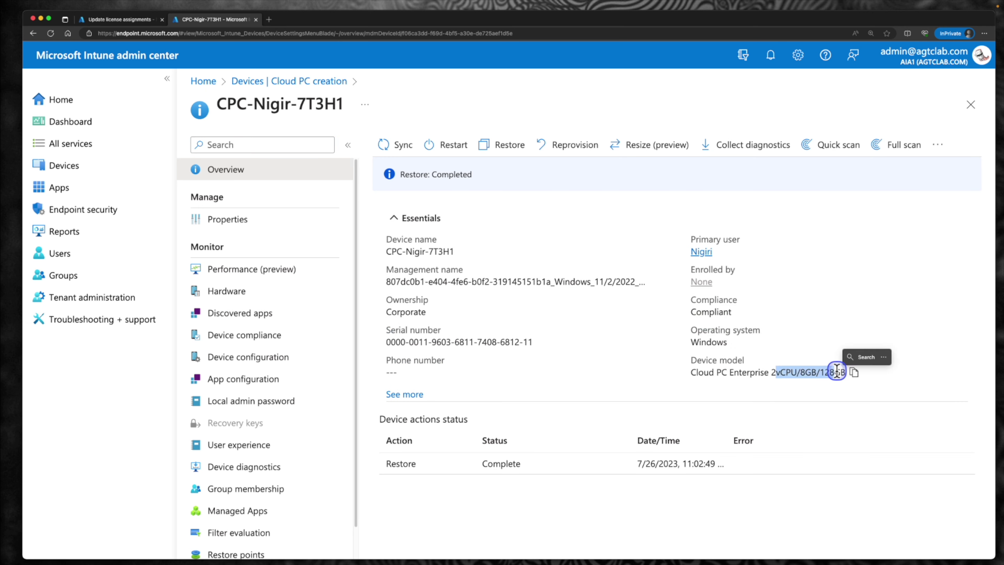
left_click(644, 149)
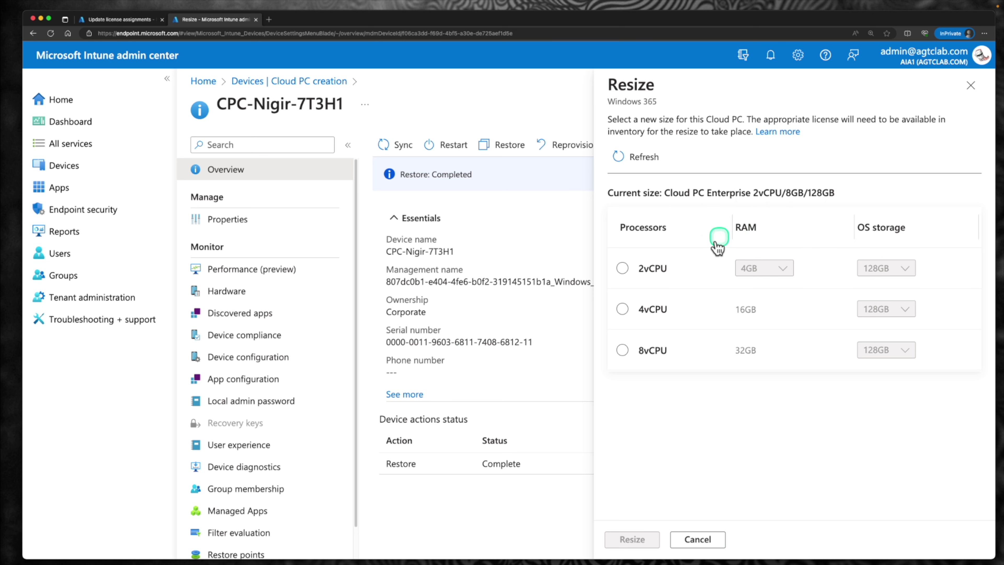
left_click(623, 310)
left_click(892, 312)
left_click(880, 328)
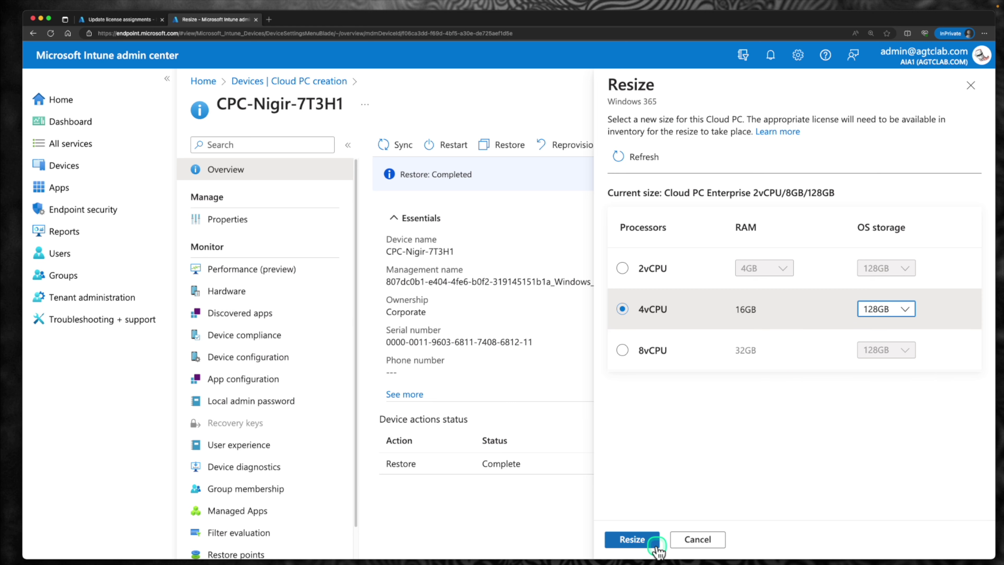
left_click(971, 88)
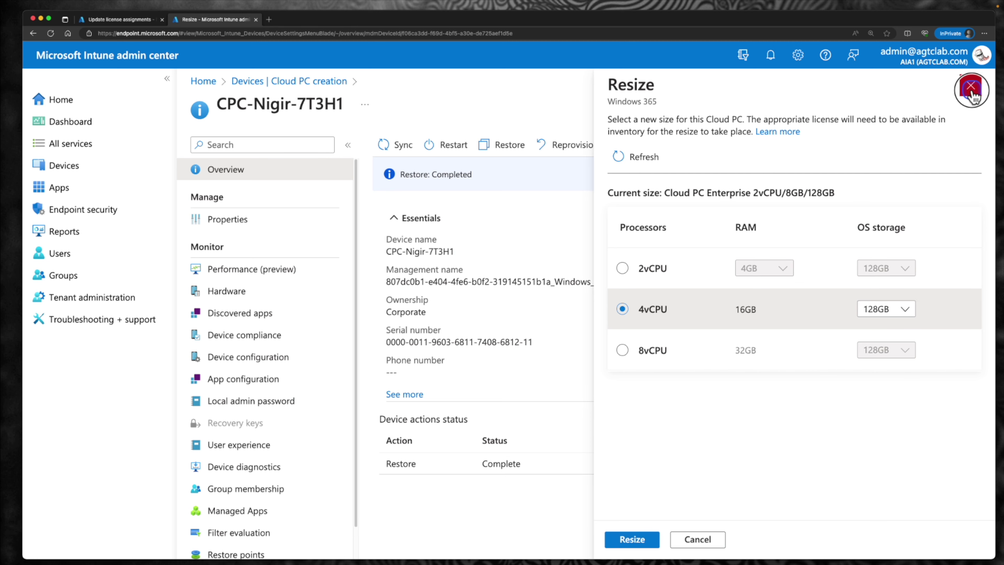
key("super+Tab")
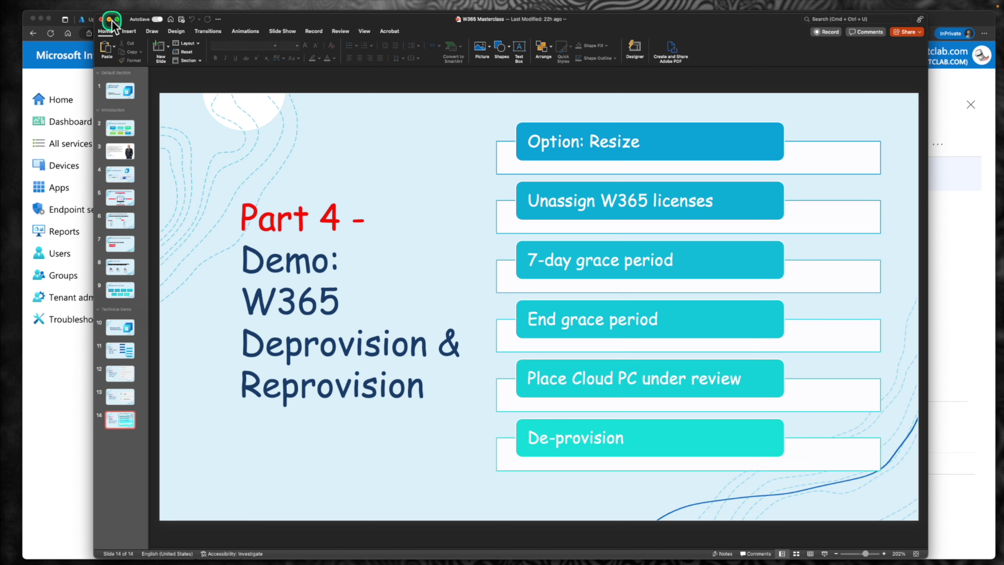
Step: On the user's license assignments page, uncheck Windows 365 Enterprise 4 vCPU, 16 GB, 128 GB
left_click(109, 19)
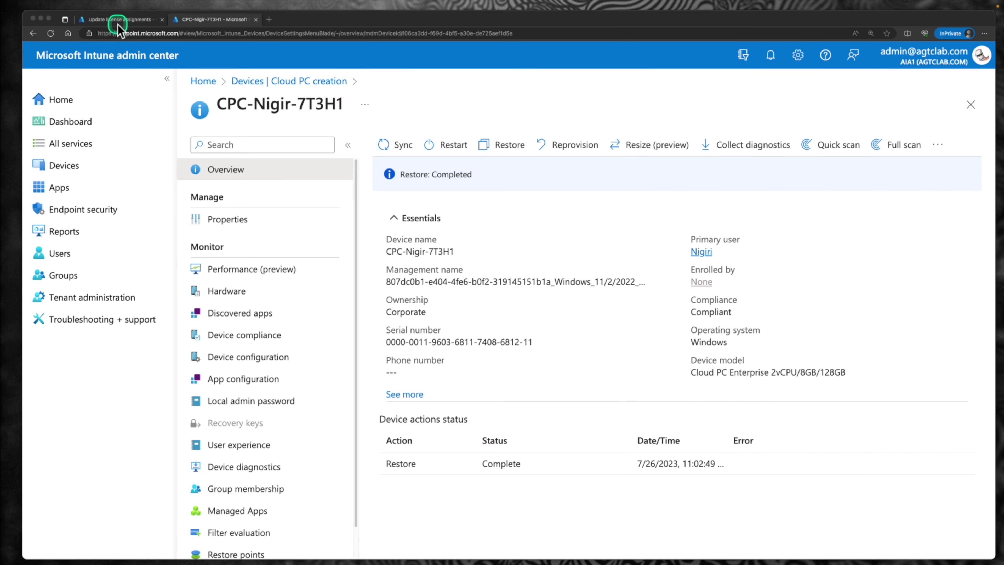
left_click(119, 20)
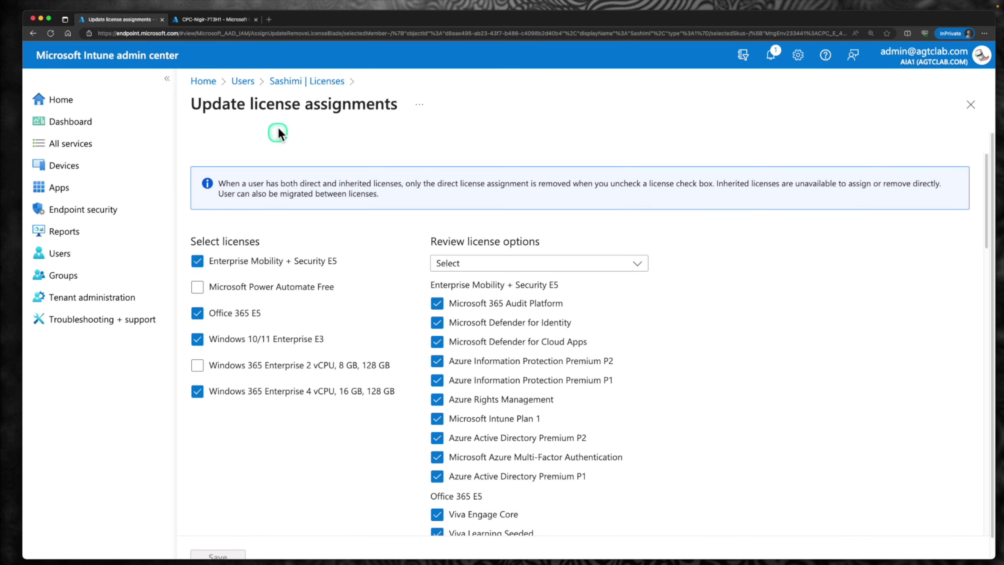
scroll(368, 253, "down", 3)
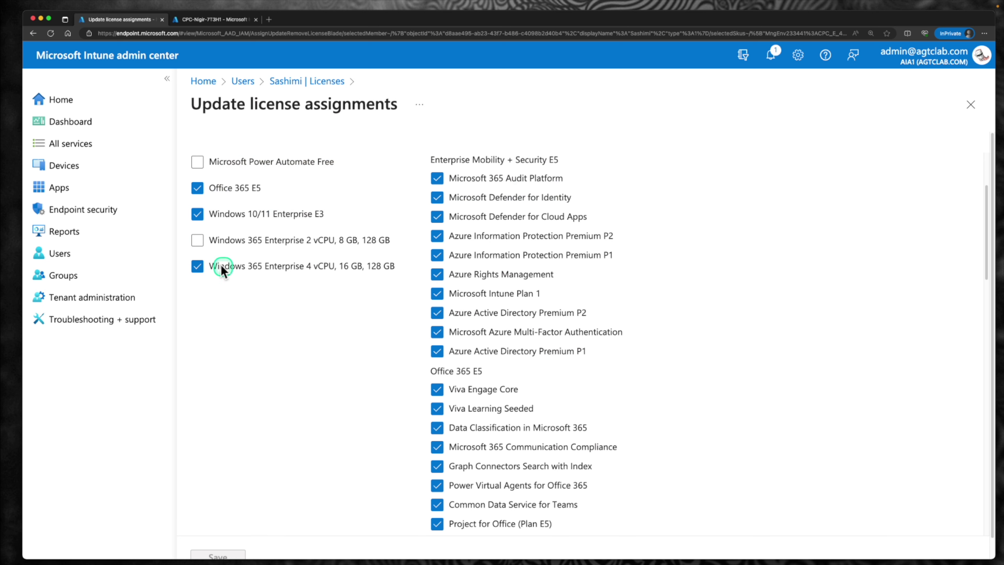
left_click(197, 267)
scroll(262, 512, "down", 3)
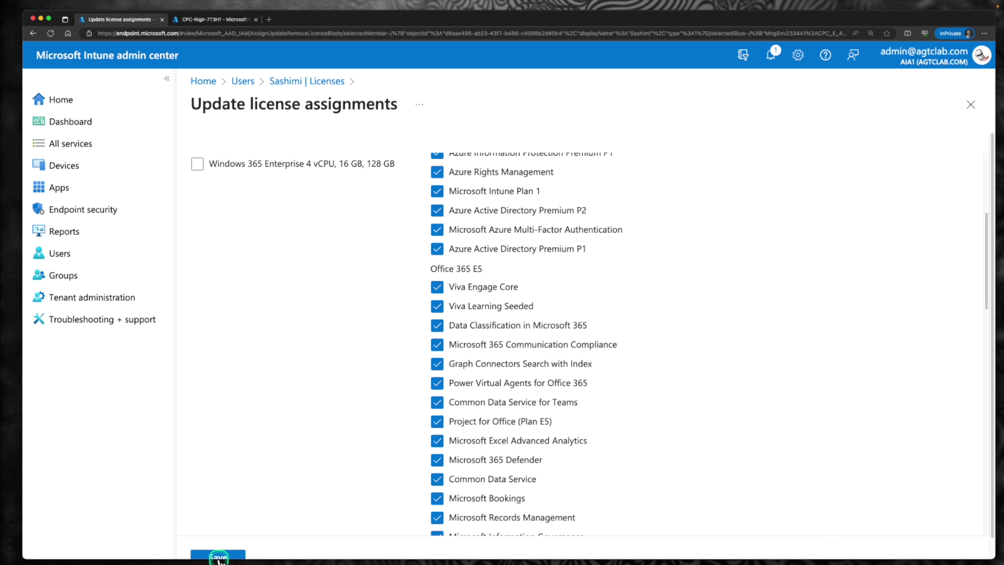
scroll(229, 553, "down", 1)
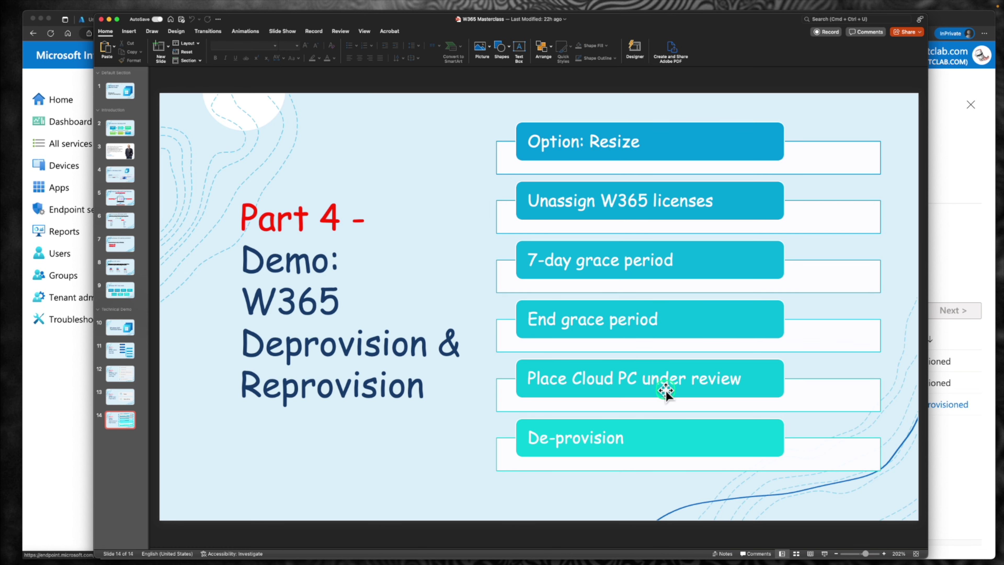
Step: Start placing CPC-Nigir-7T3H1 under review and select subscription AIA1_Azure_Sub
key("super+Tab")
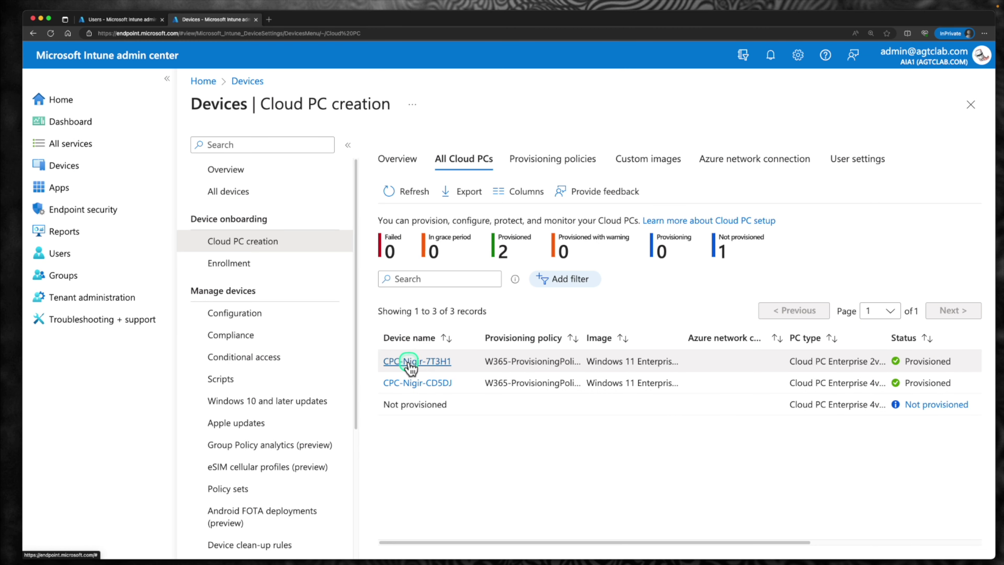
left_click(410, 364)
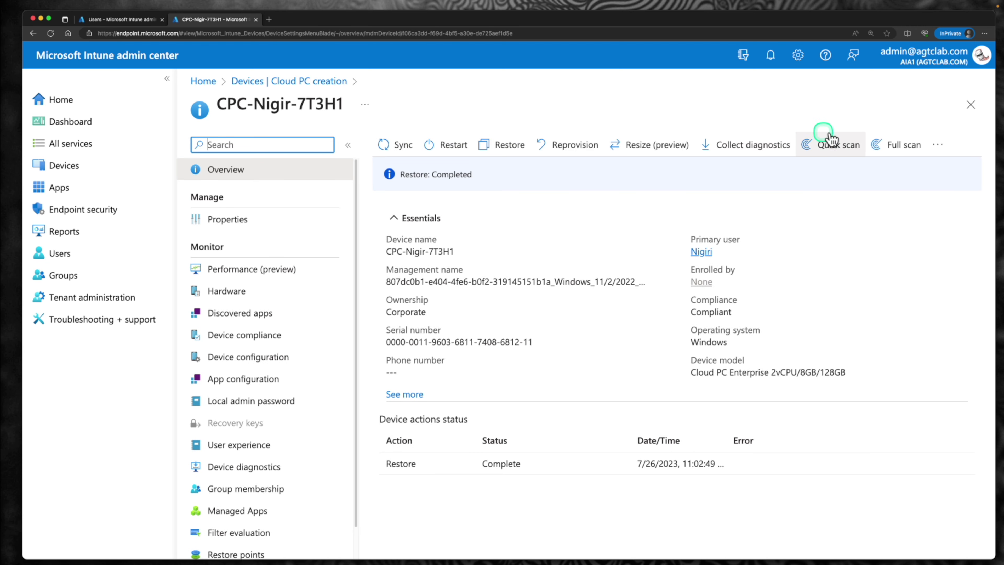
left_click(938, 146)
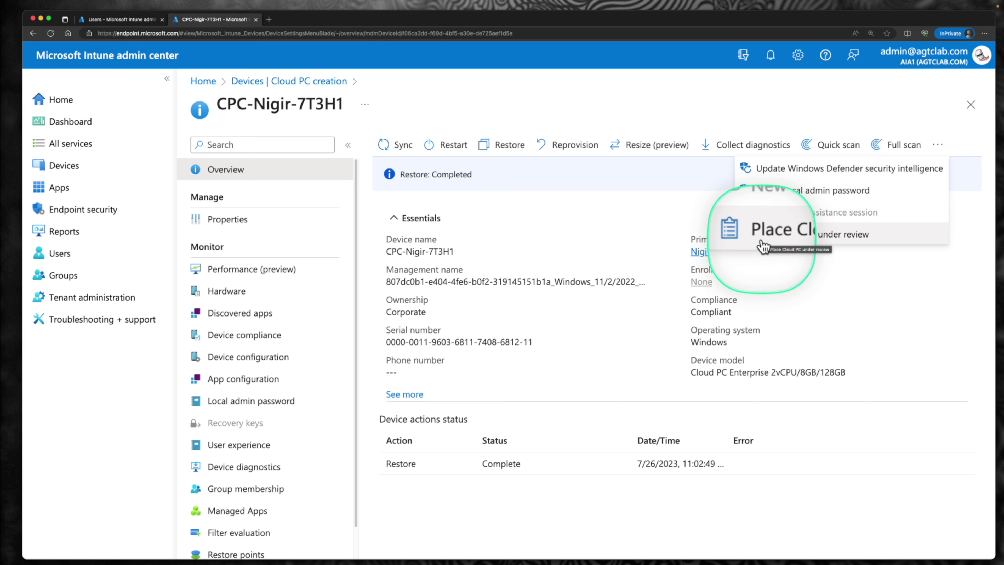
left_click(808, 237)
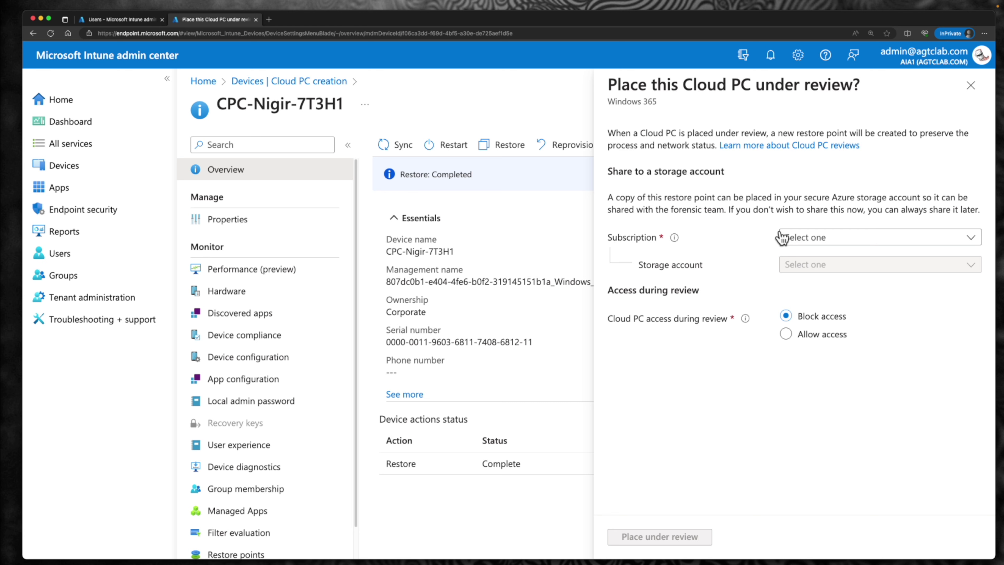
left_click(790, 240)
left_click(794, 260)
left_click(802, 265)
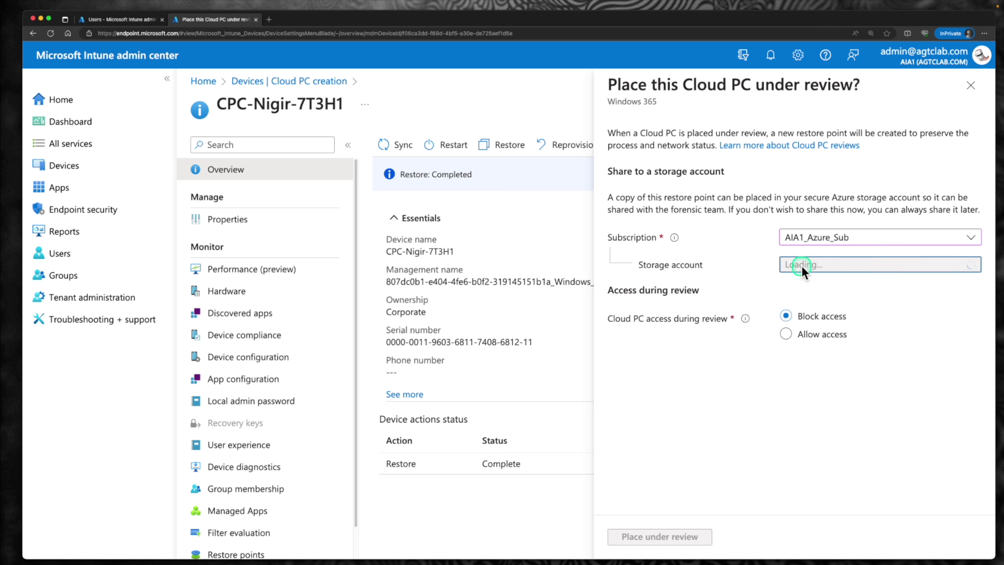